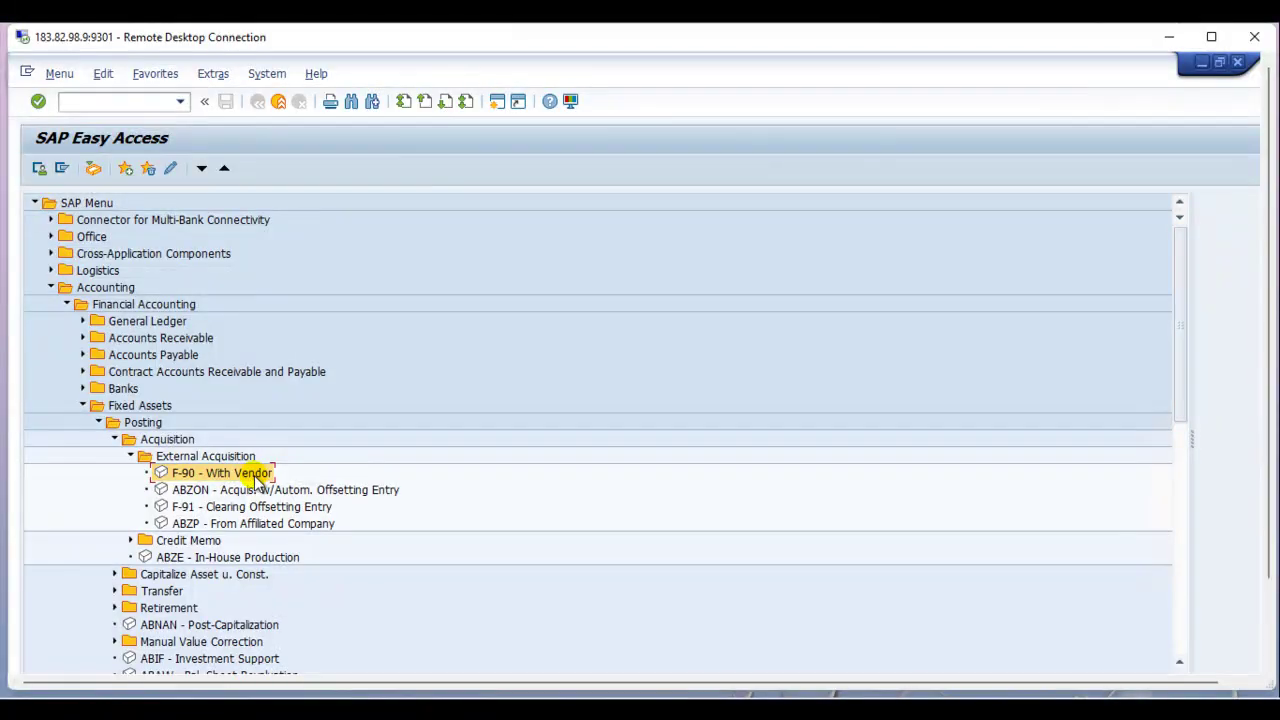
View the F-90 With Vendor asset acquisition entry screen and return to the SAP Easy Access menu
double_click(253, 478)
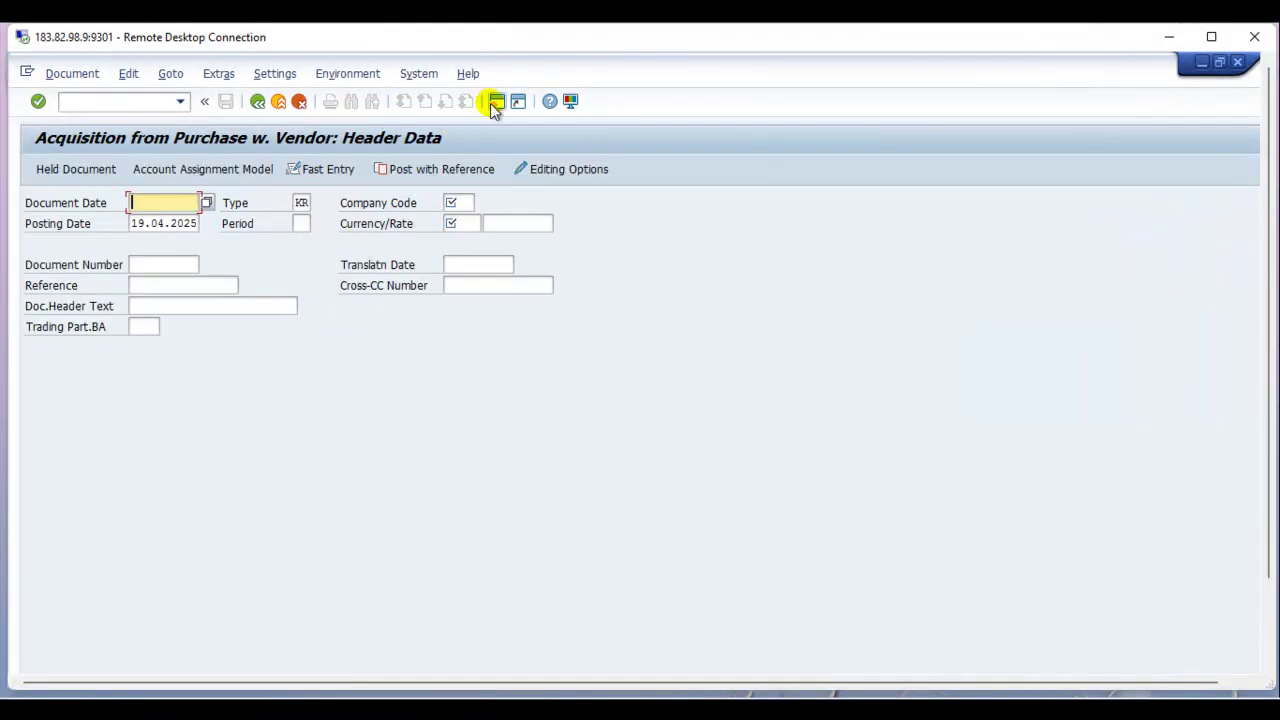
left_click(255, 102)
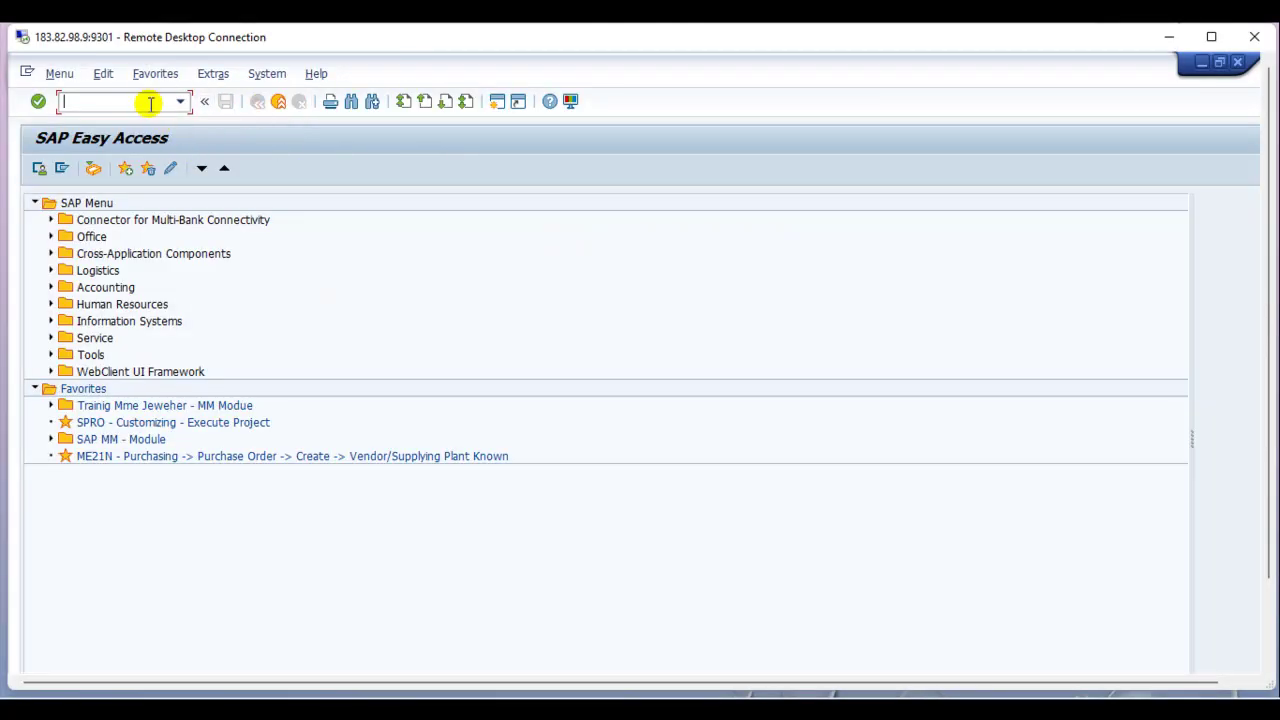
Open the SAP Reference IMG through SPRO and expand Financial Accounting, Asset Accounting, Transactions and its Acquisitions node
key("Return")
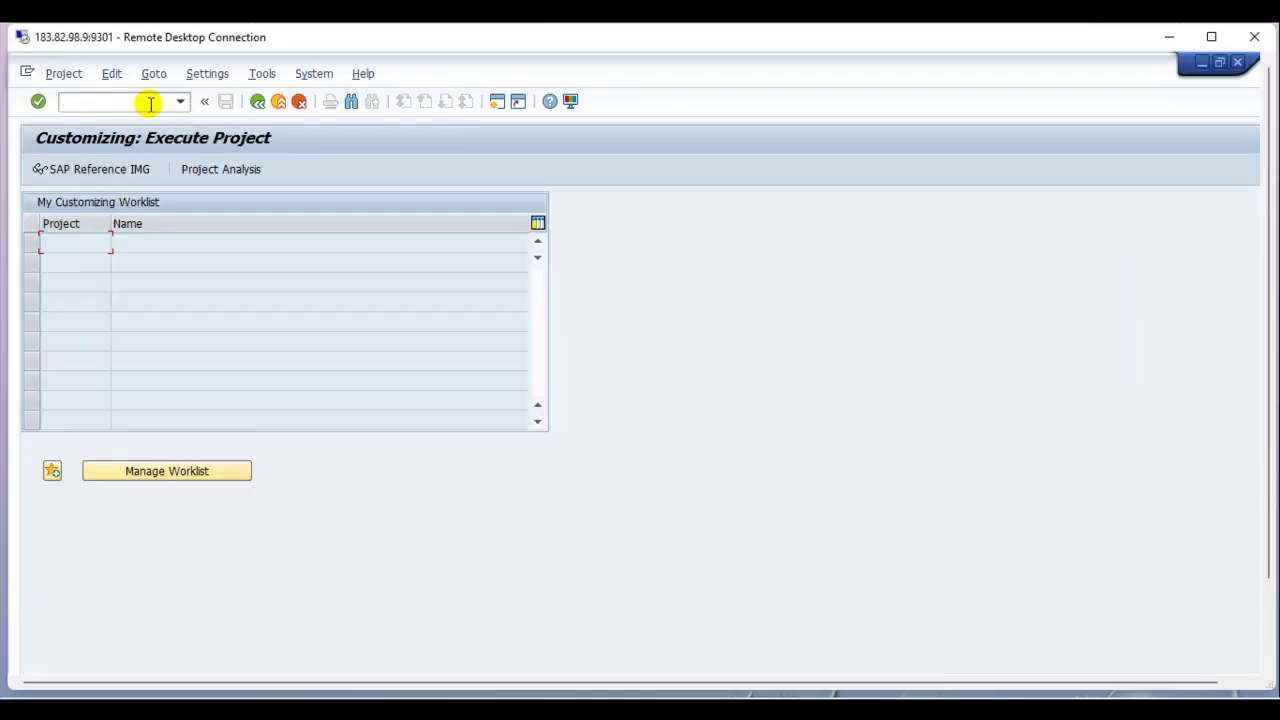
left_click(120, 169)
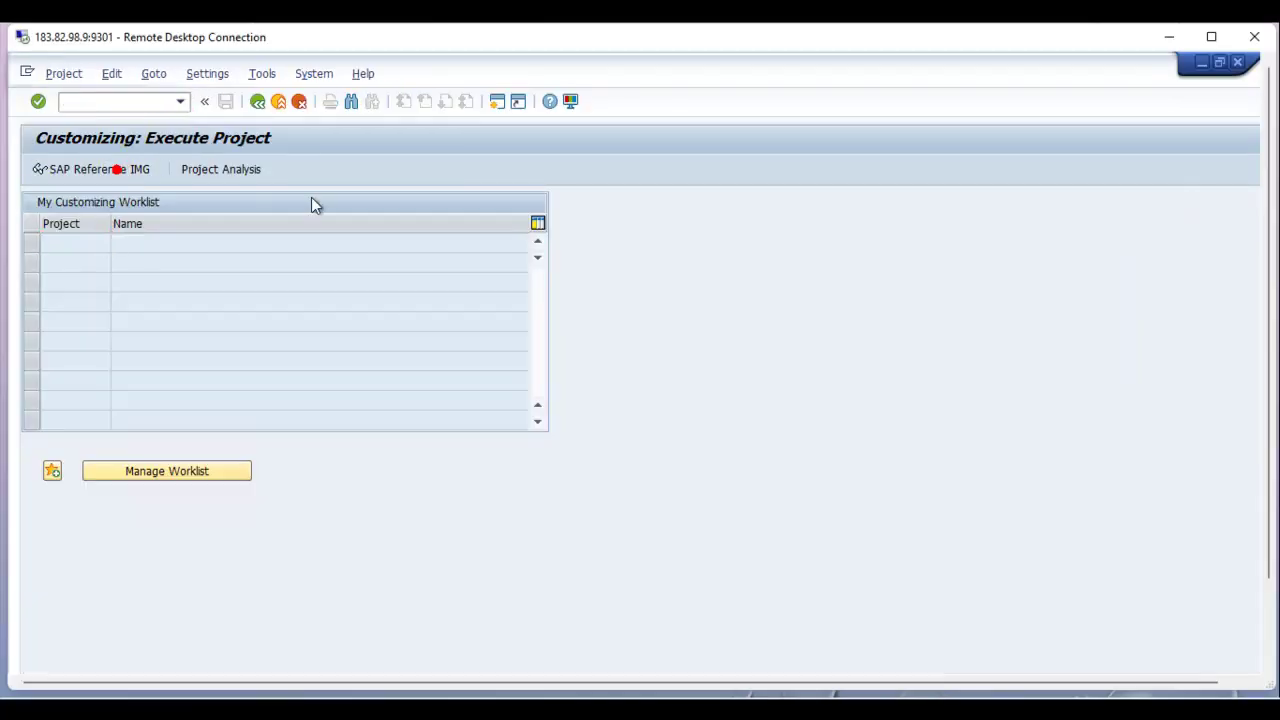
left_click(50, 371)
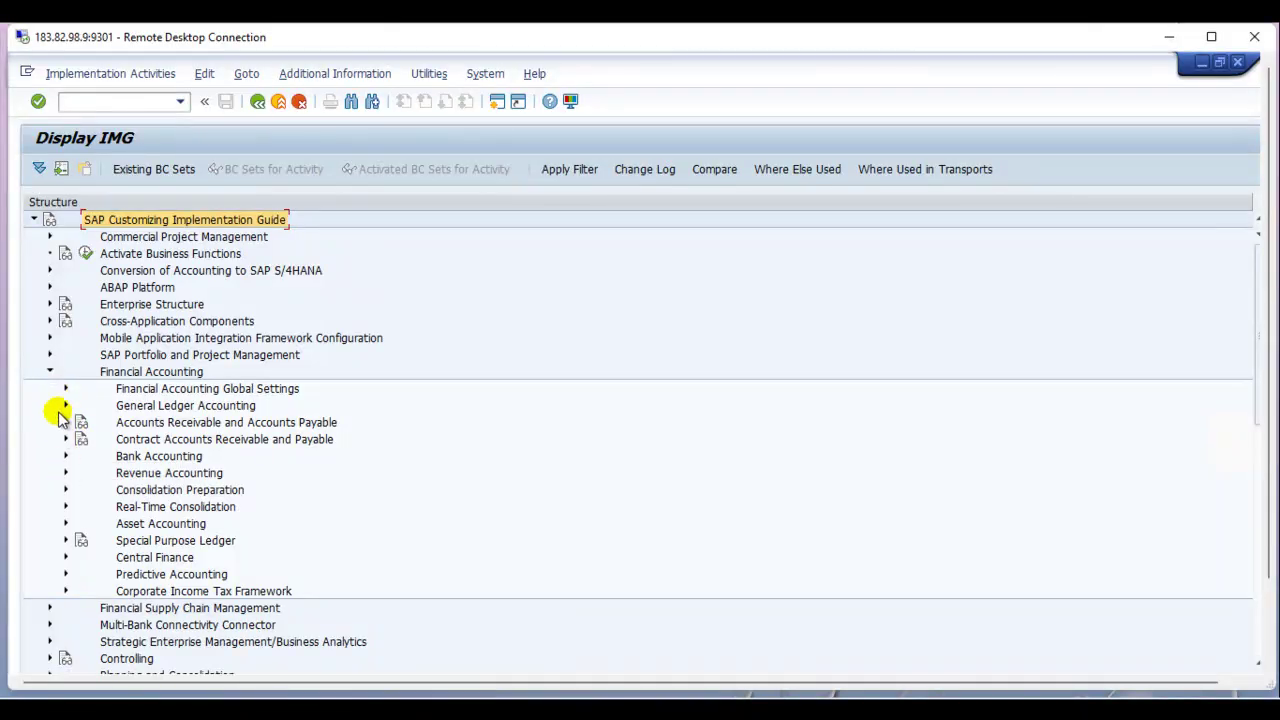
left_click(65, 523)
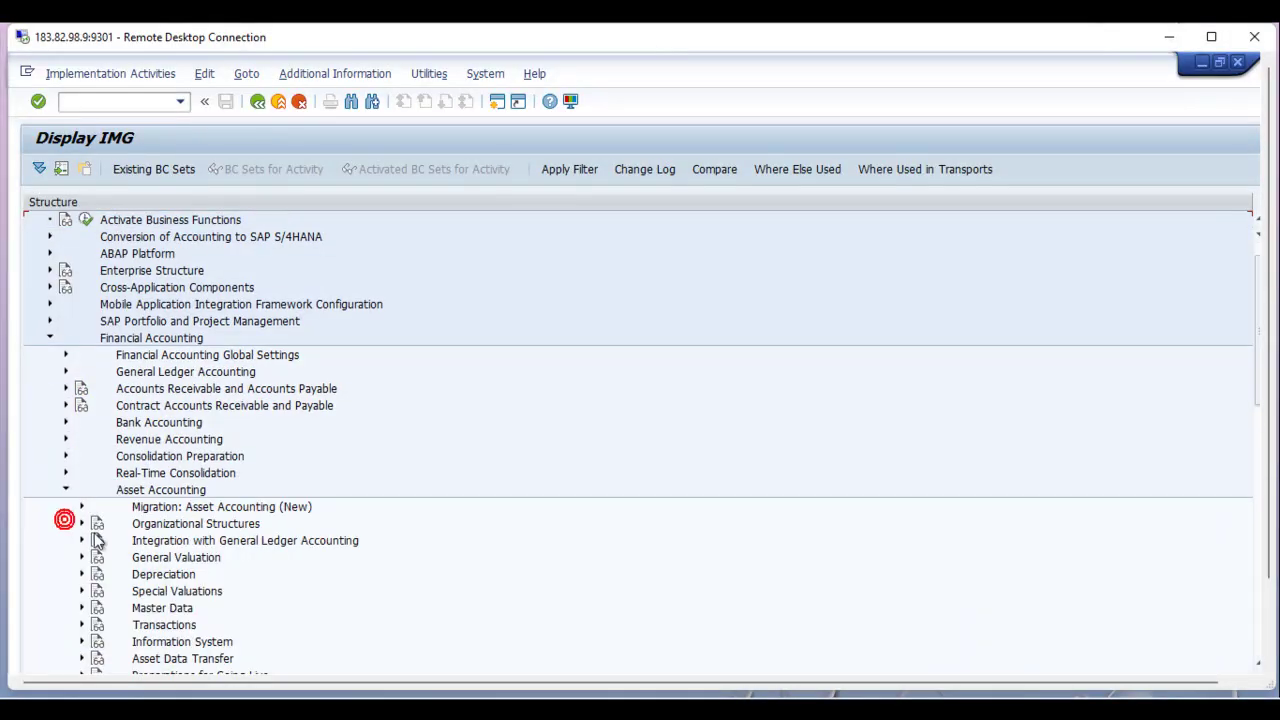
scroll(96, 541, "down", 2)
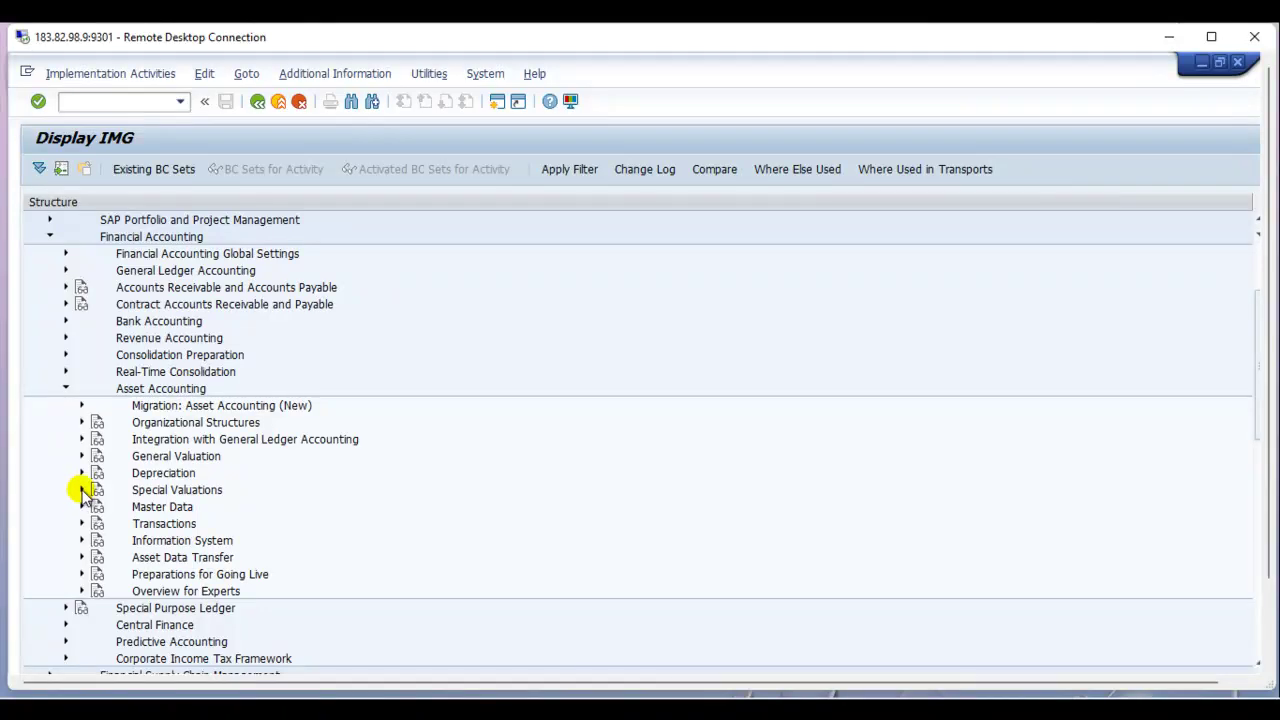
left_click(81, 524)
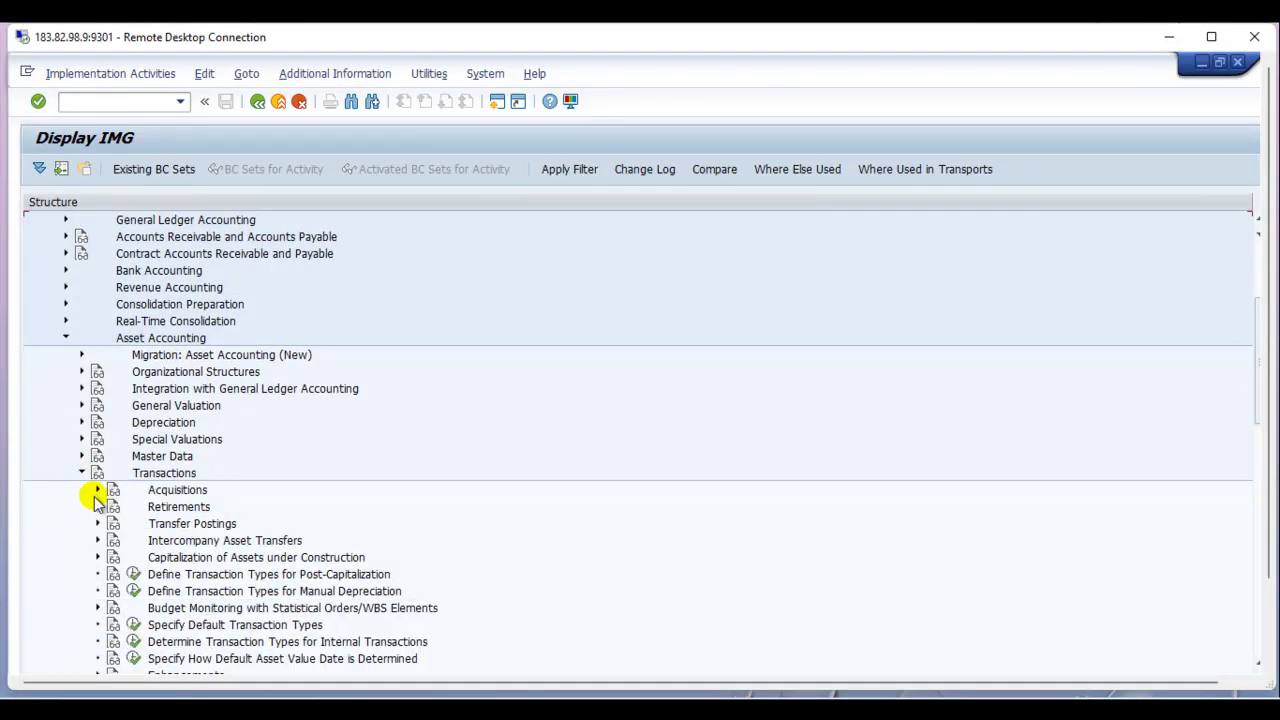
left_click(98, 489)
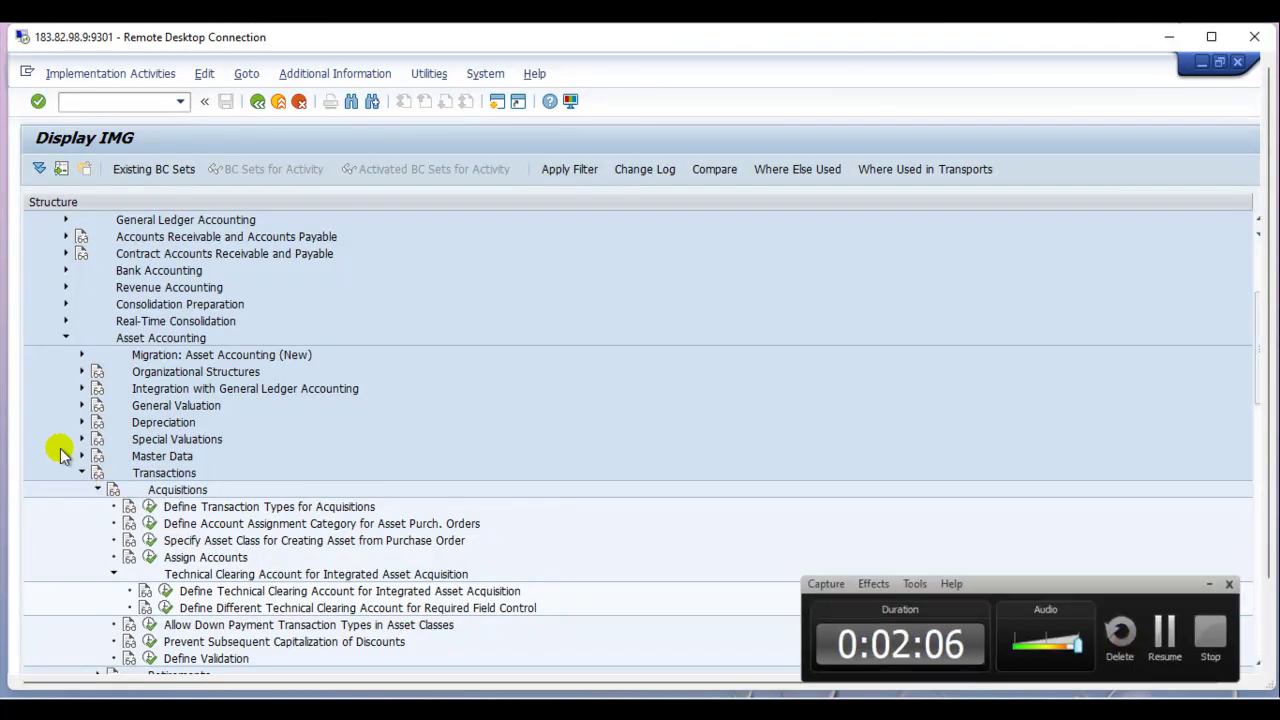
Under Asset Accounting, expand Integration with General Ledger Accounting and its Integrated Transactions alternative document type node
scroll(57, 443, "up", 5)
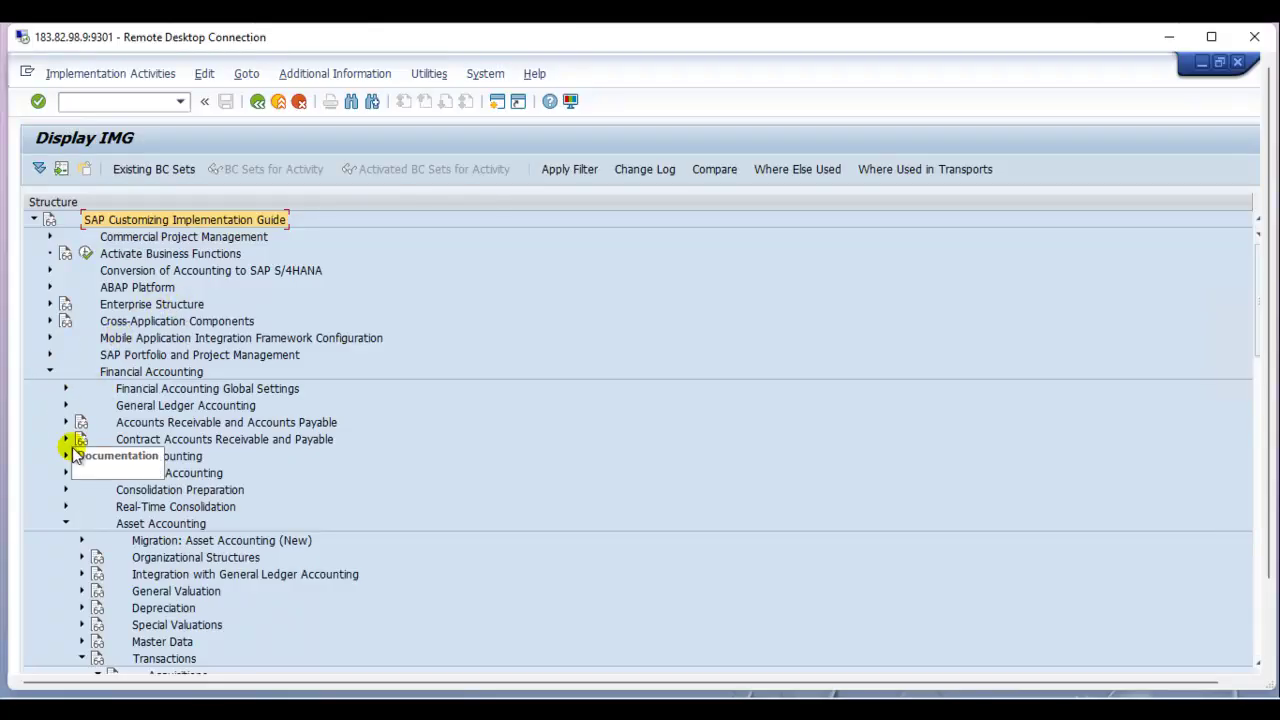
scroll(67, 525, "down", 2)
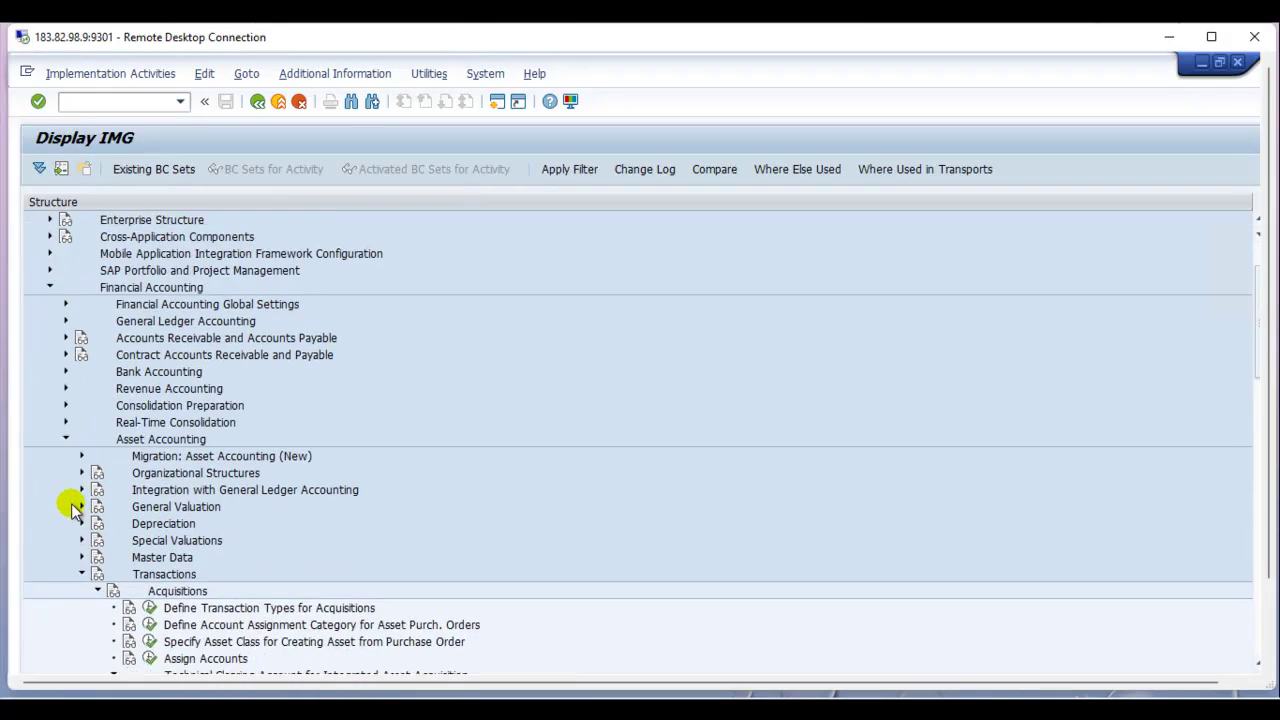
left_click(82, 490)
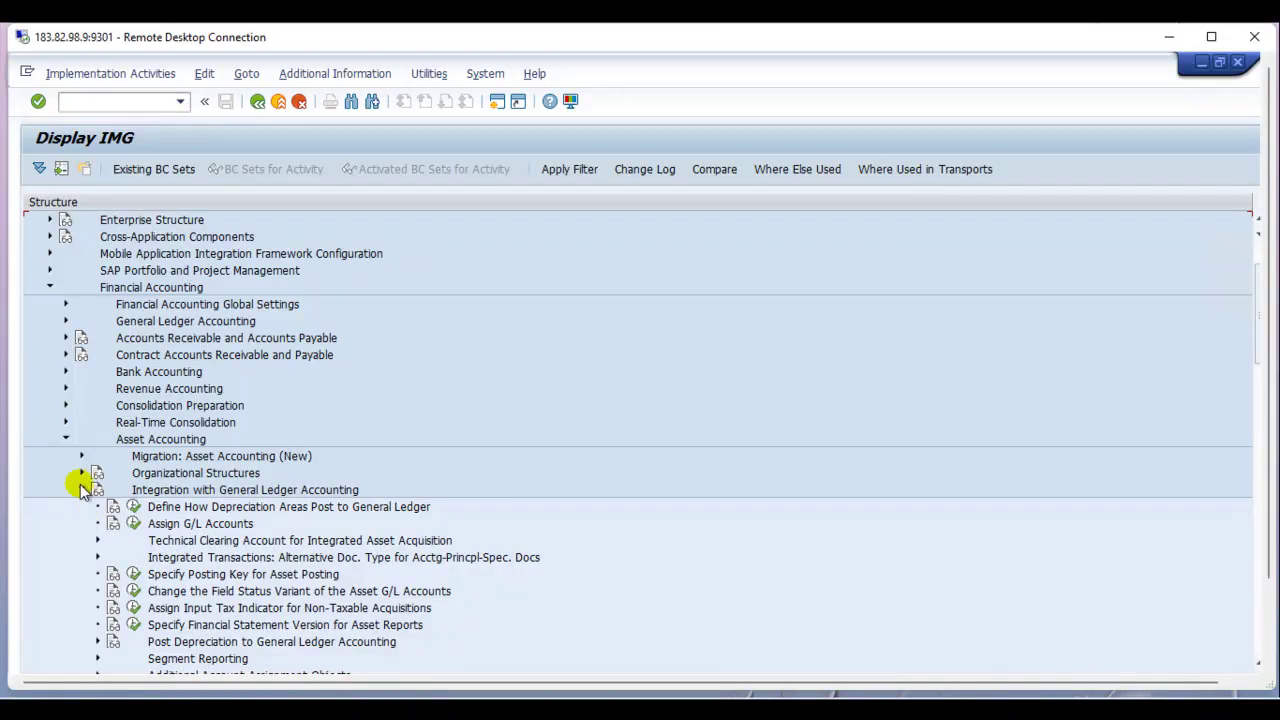
scroll(80, 510, "down", 1)
scroll(80, 510, "down", 2)
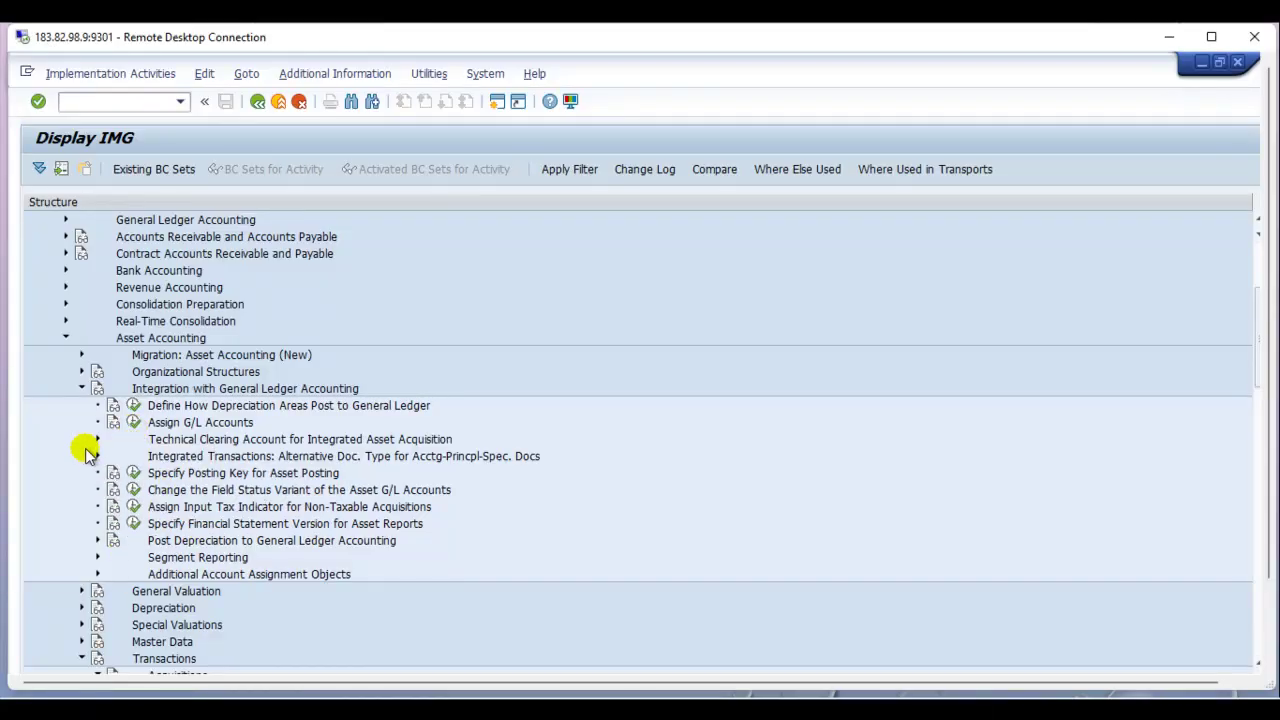
left_click(98, 456)
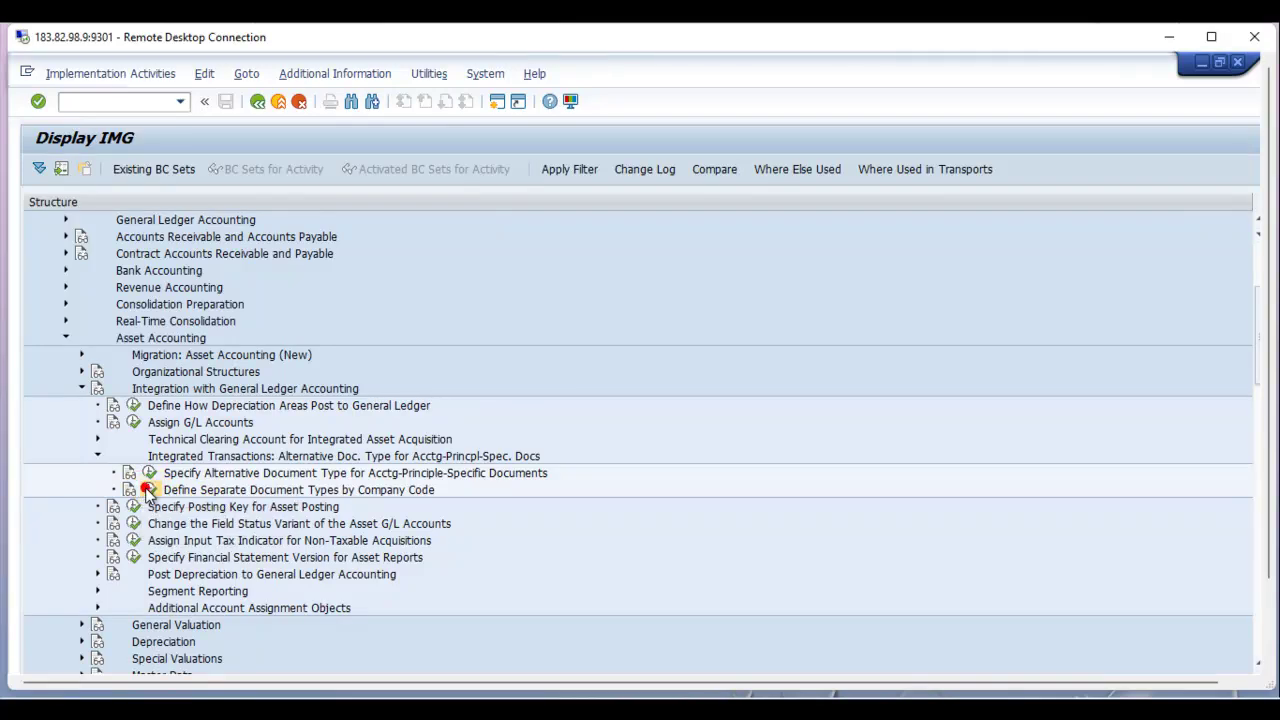
Review the company code, original and derived document type columns in Define Separate Document Types by Company Code
left_click(147, 490)
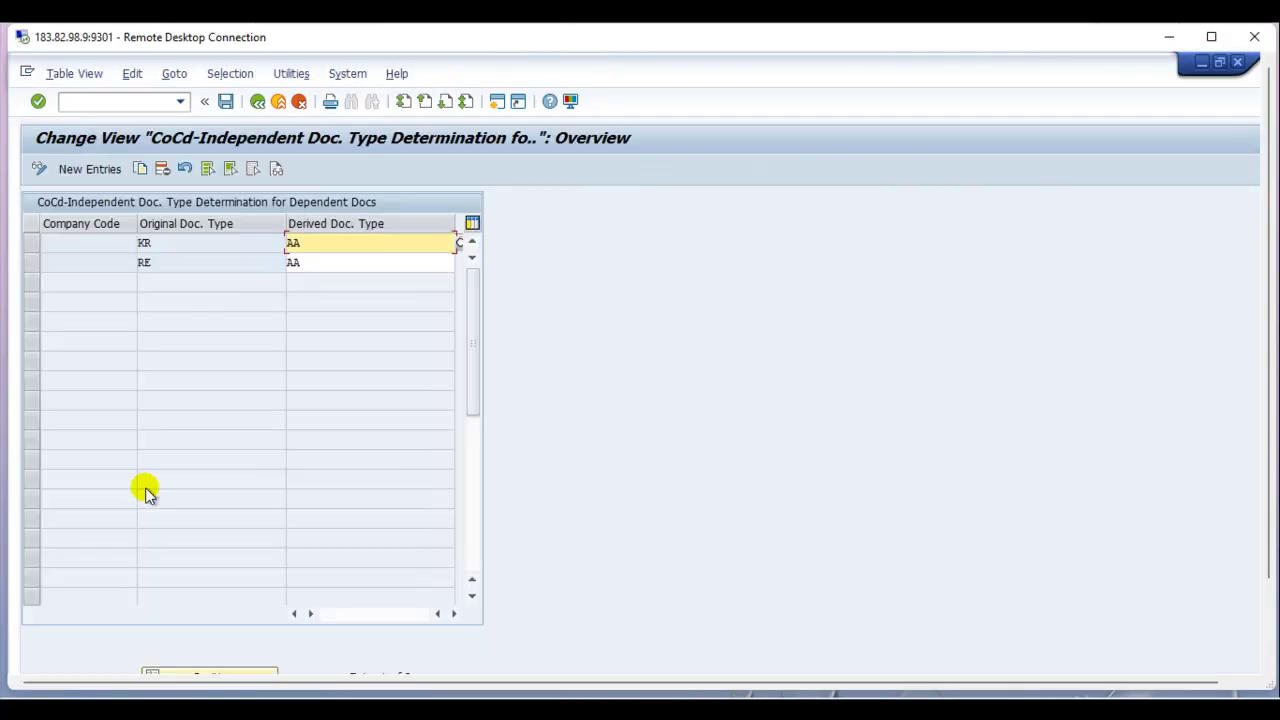
left_click(111, 243)
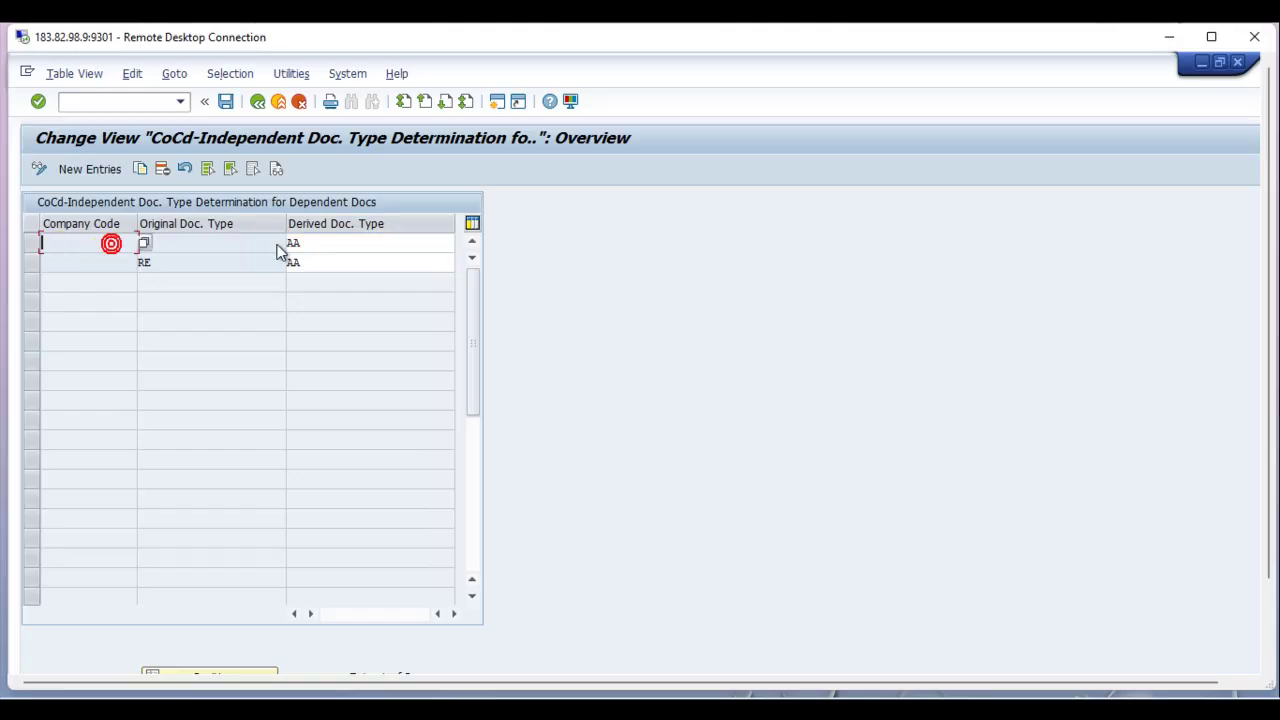
left_click(209, 244)
type("KR")
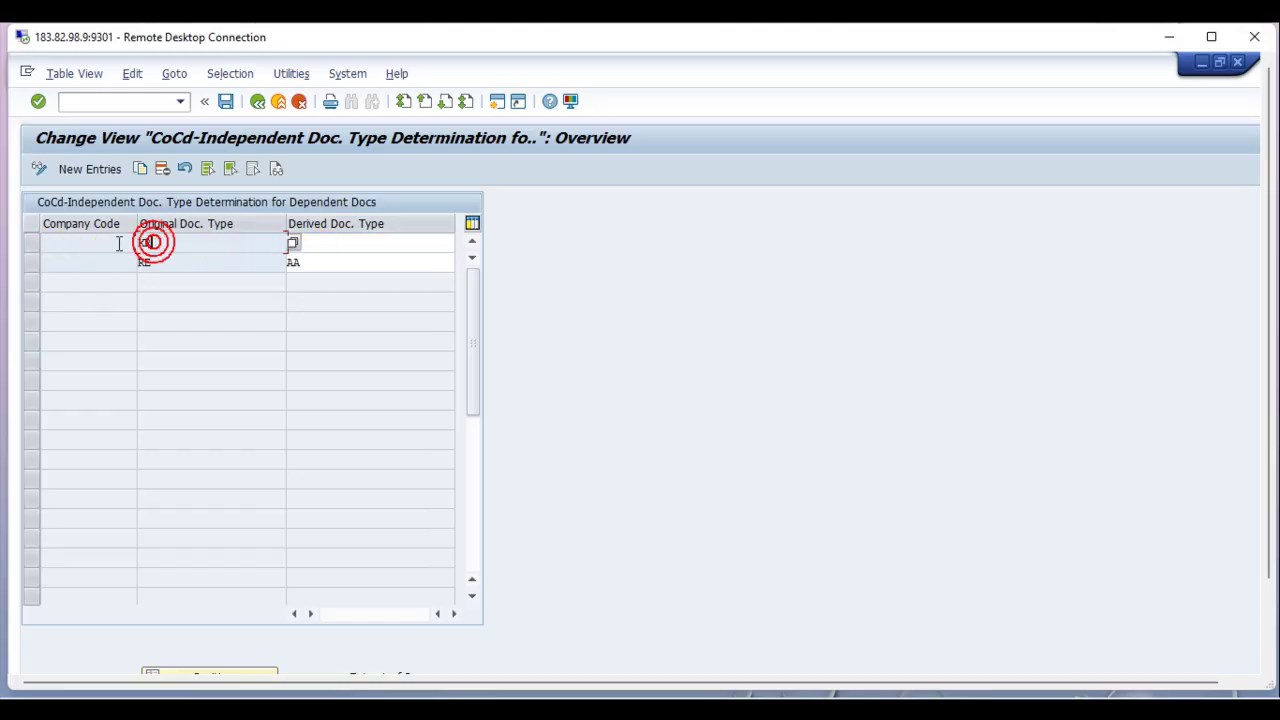
left_click(117, 243)
left_click(311, 247)
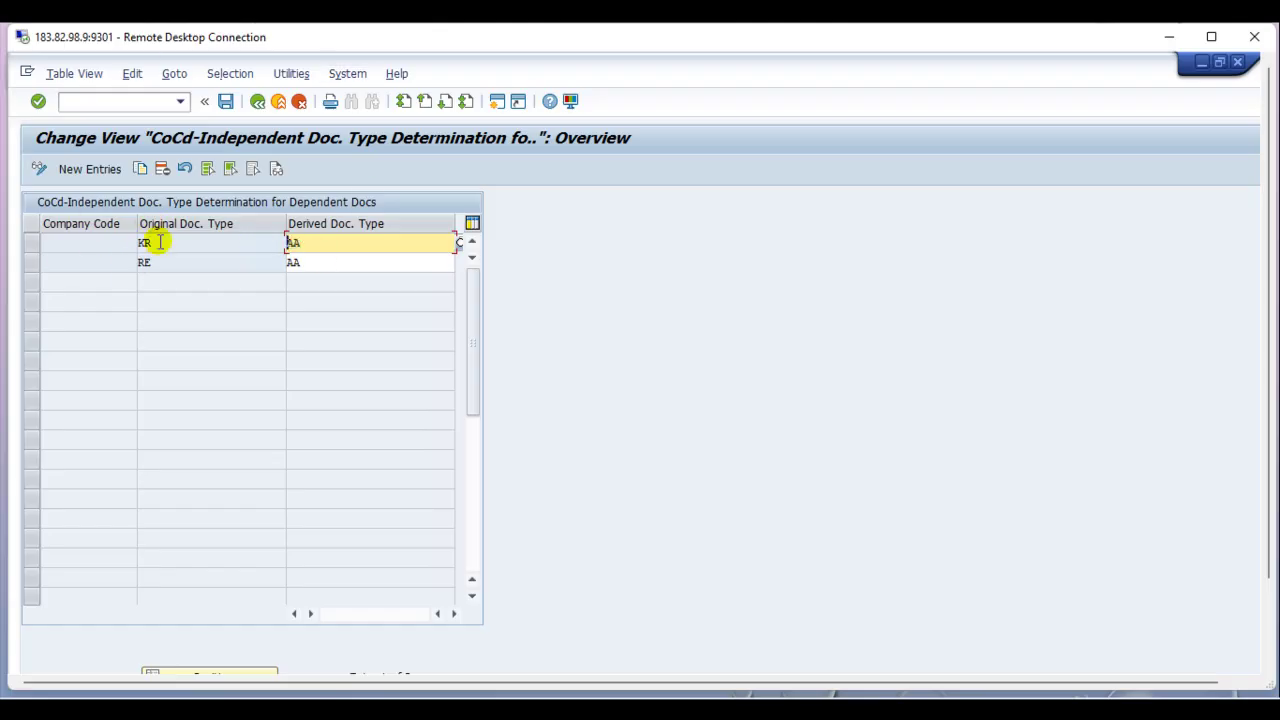
left_click(257, 101)
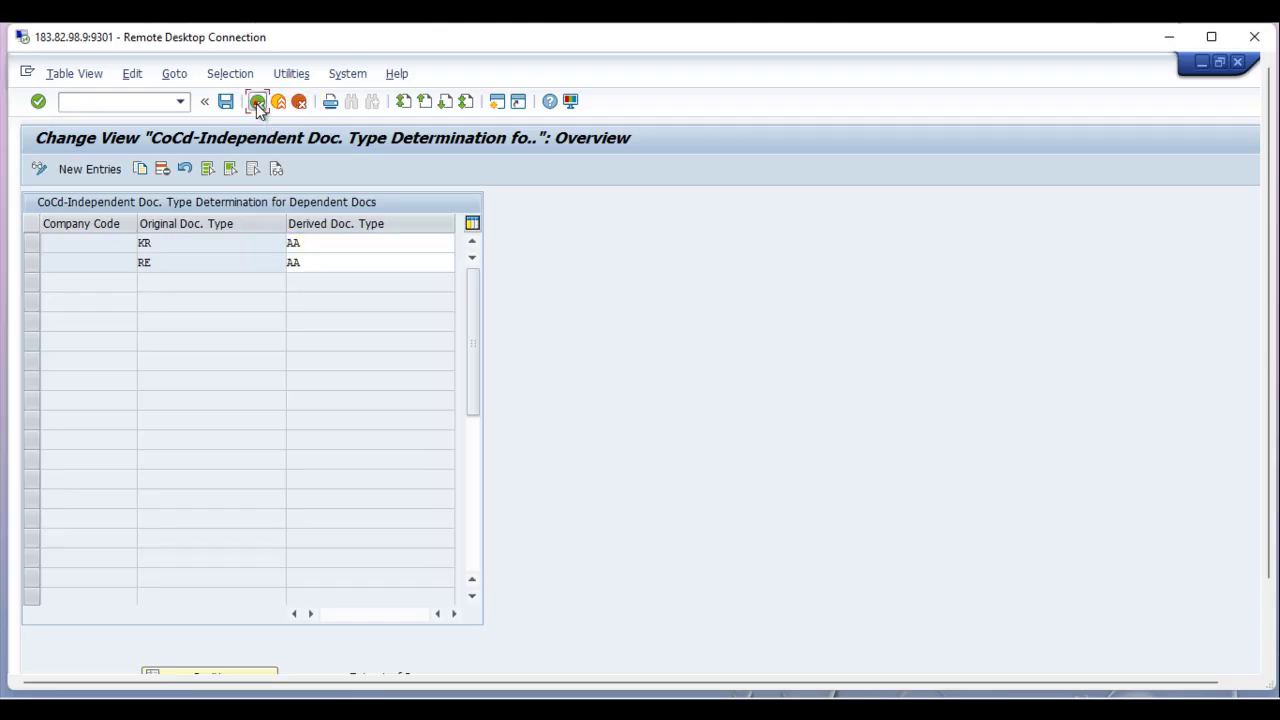
Review the document type mapping in Specify Alternative Document Type for Acctg-Principle-Specific Documents and leave the implementation guide
left_click(150, 488)
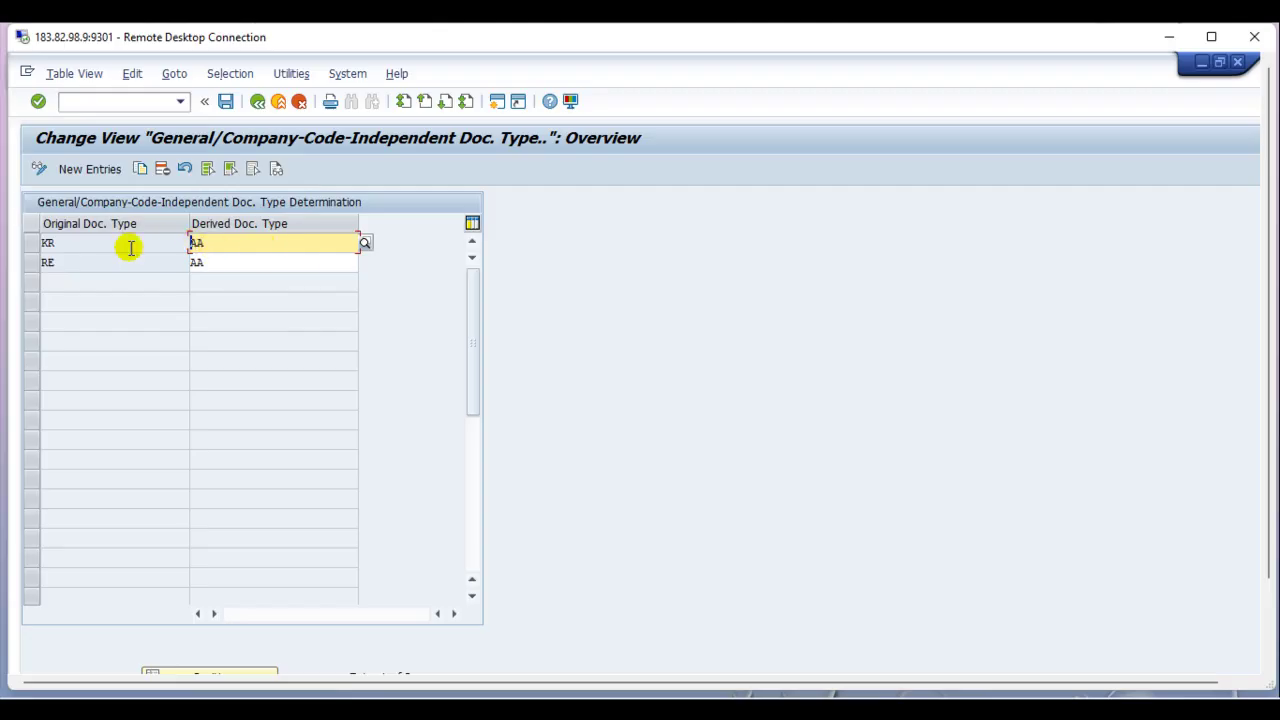
left_click(258, 103)
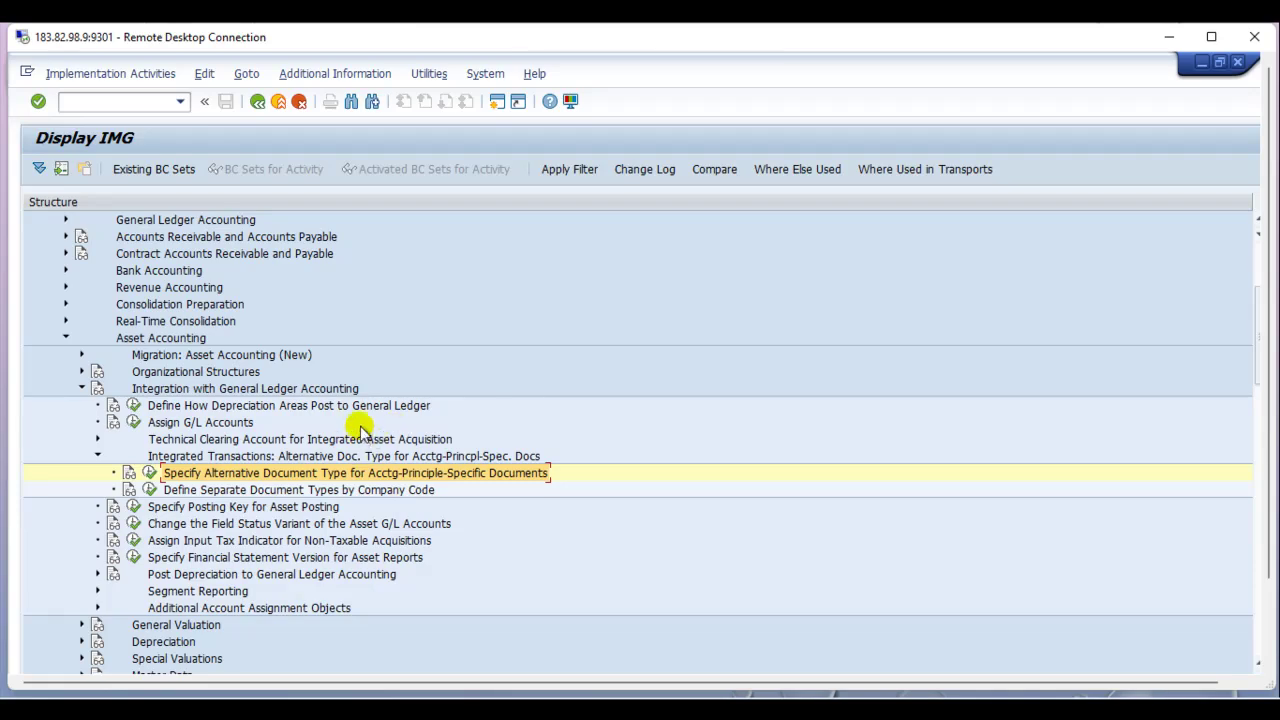
left_click(276, 102)
left_click(281, 104)
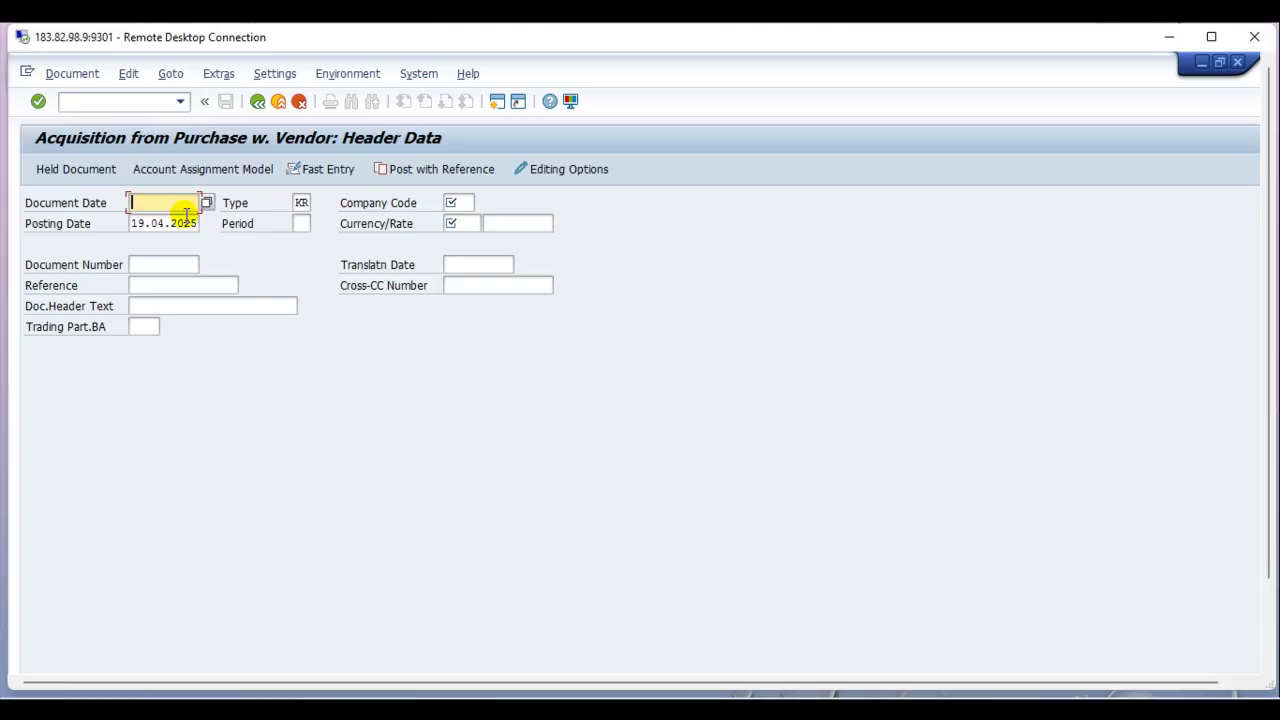
In the F-90 header data, set the document date and posting date to 01.01.2025 and the company code to TRE1
type("01.")
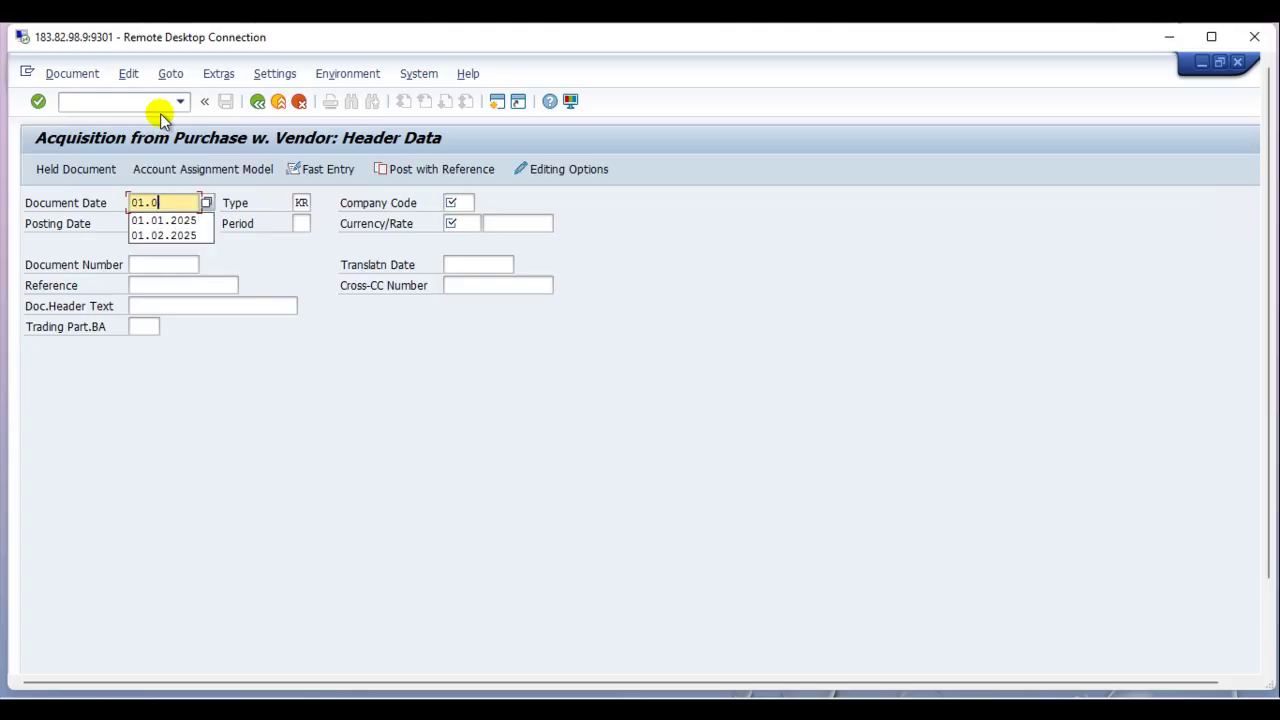
type("01.")
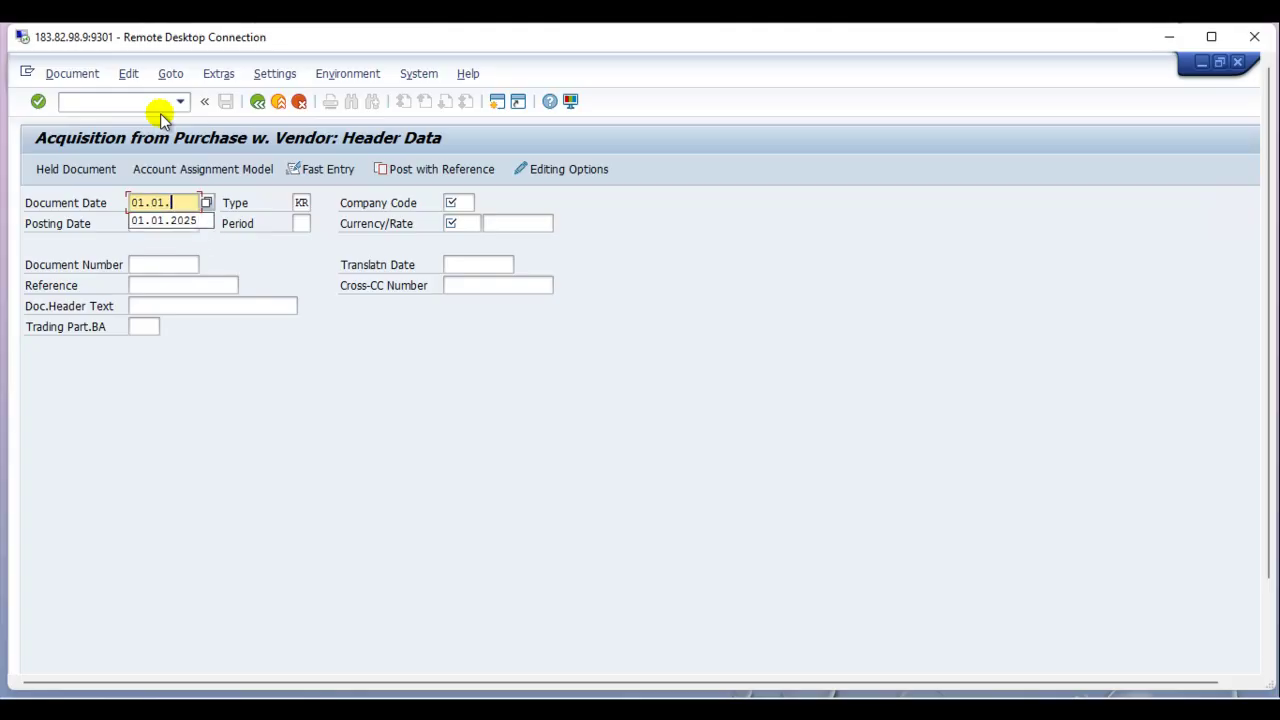
type("2025")
key("Tab")
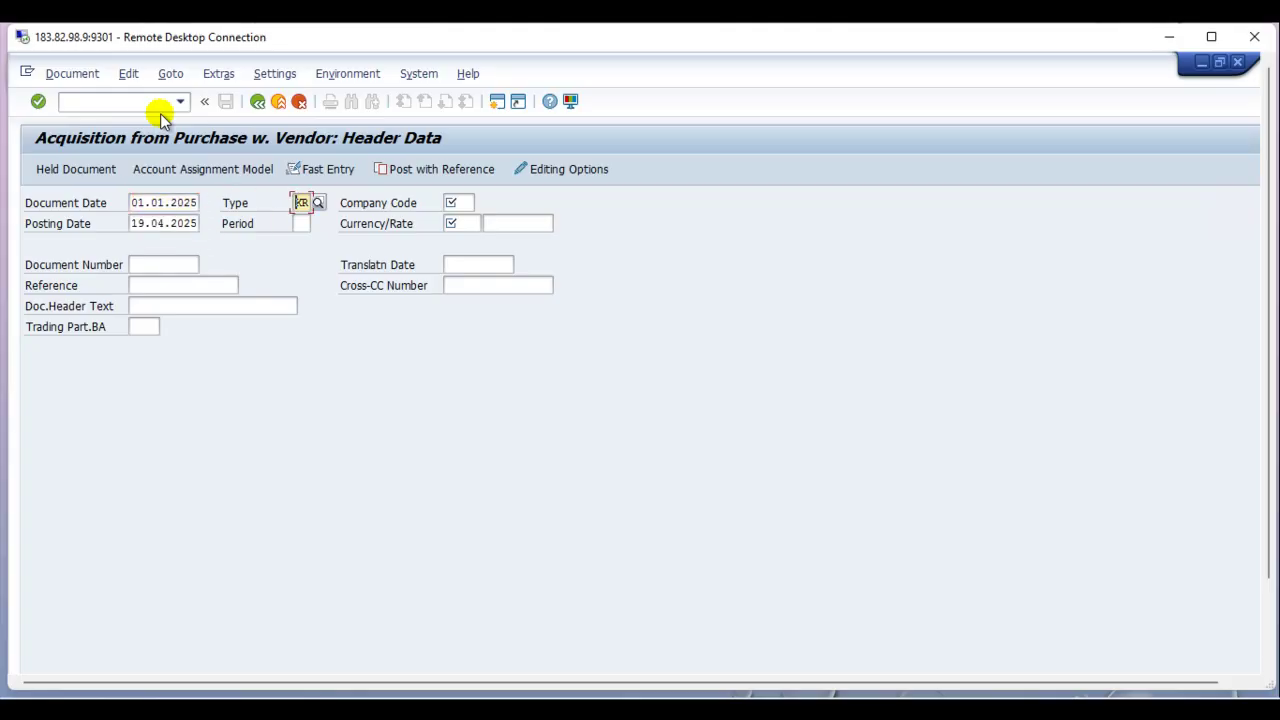
key("Tab")
type("T")
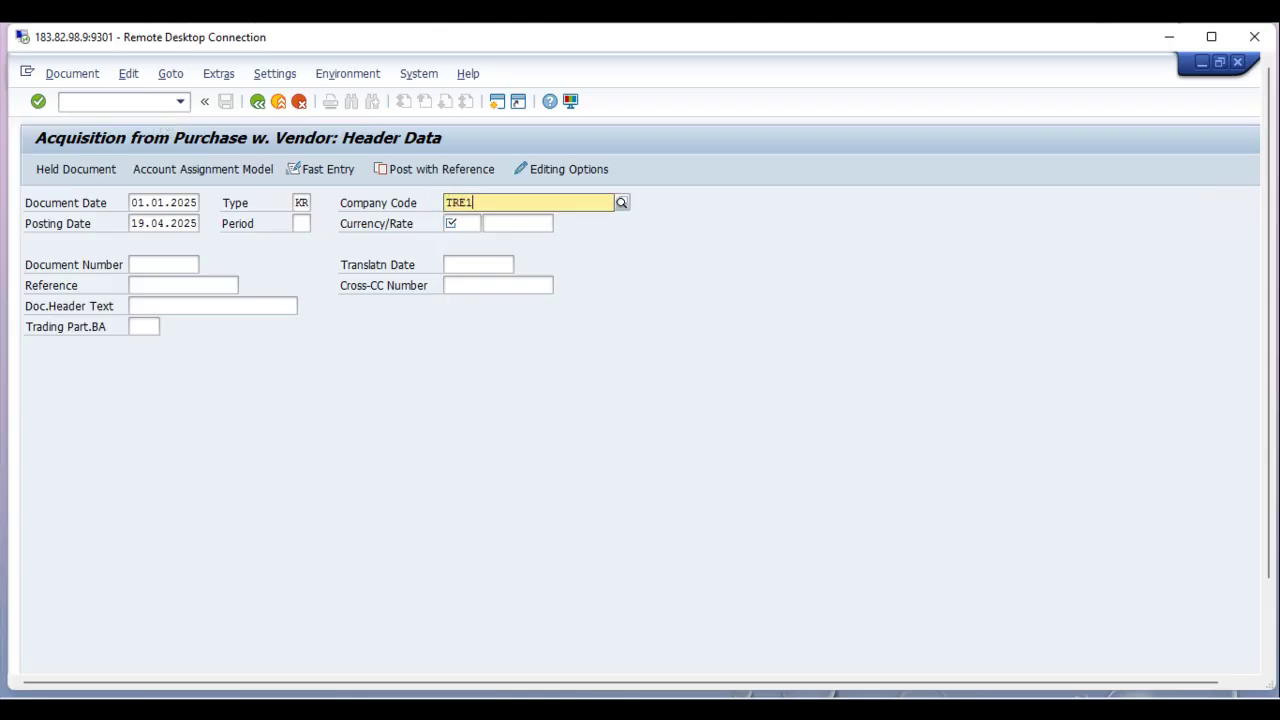
key("Tab")
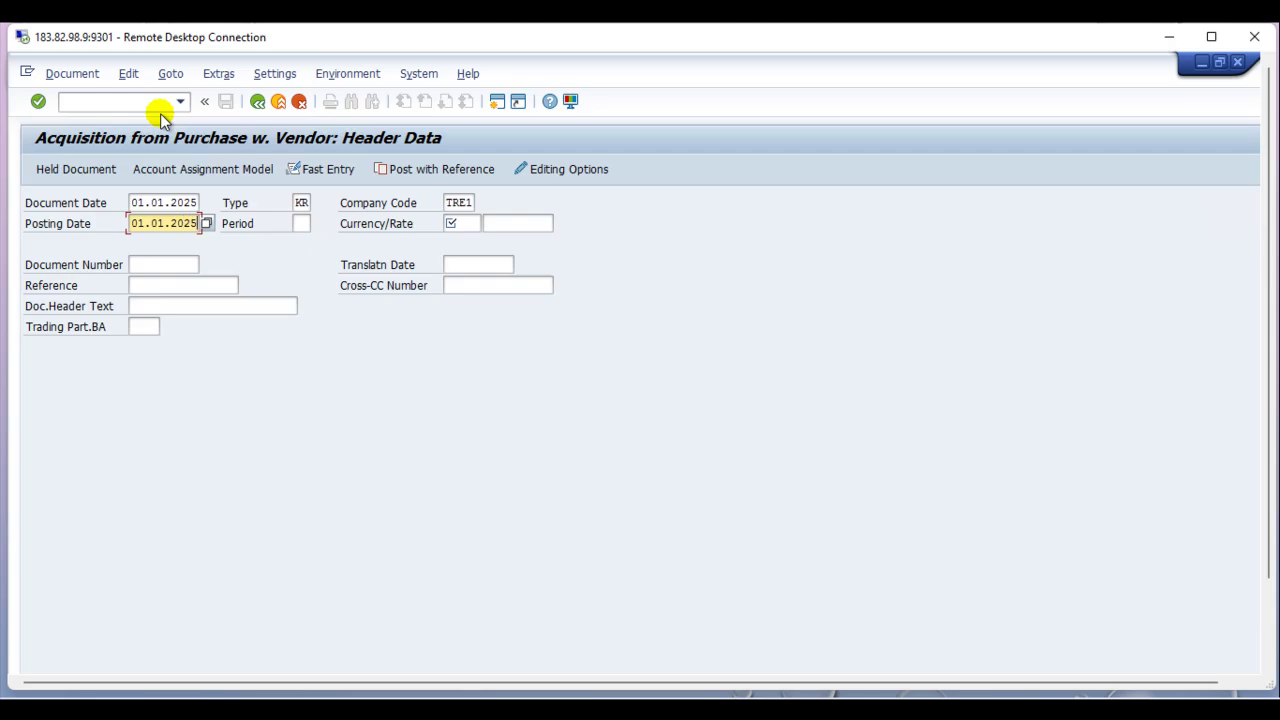
Set the currency of the acquisition document to GBP and submit the header data
left_click(472, 222)
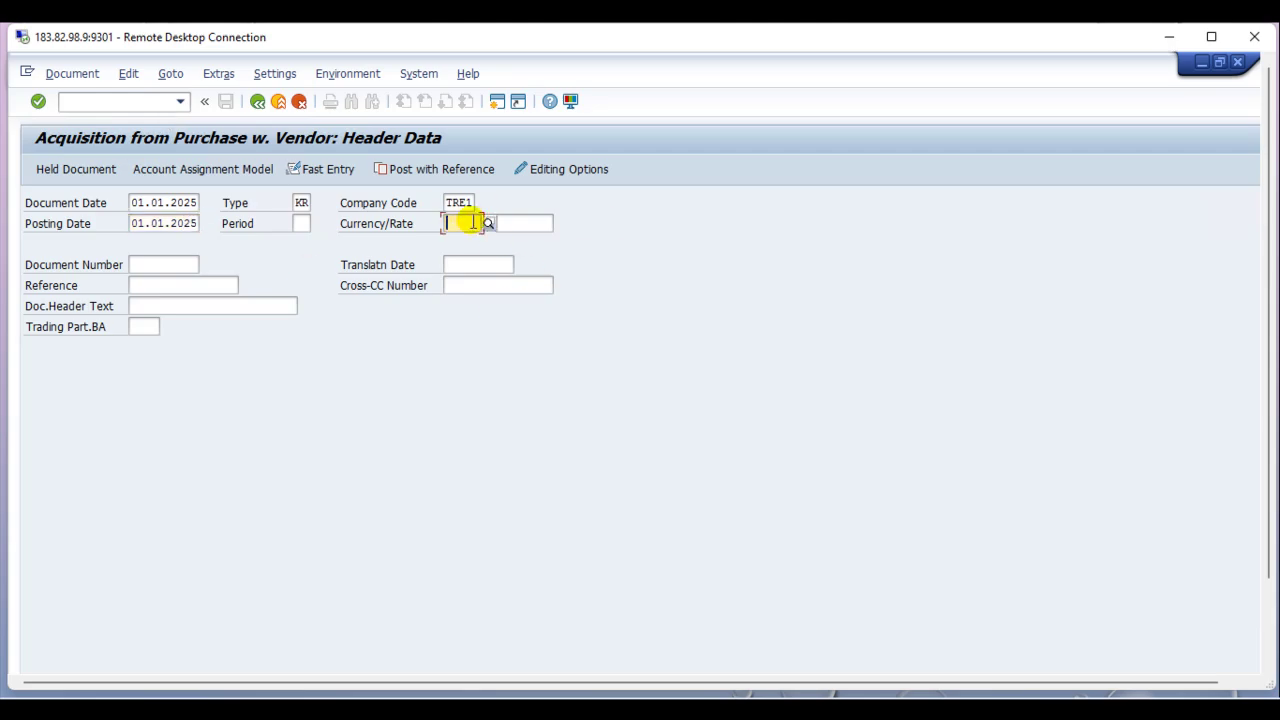
type("IN")
key("BackSpace")
key("BackSpace")
type("G")
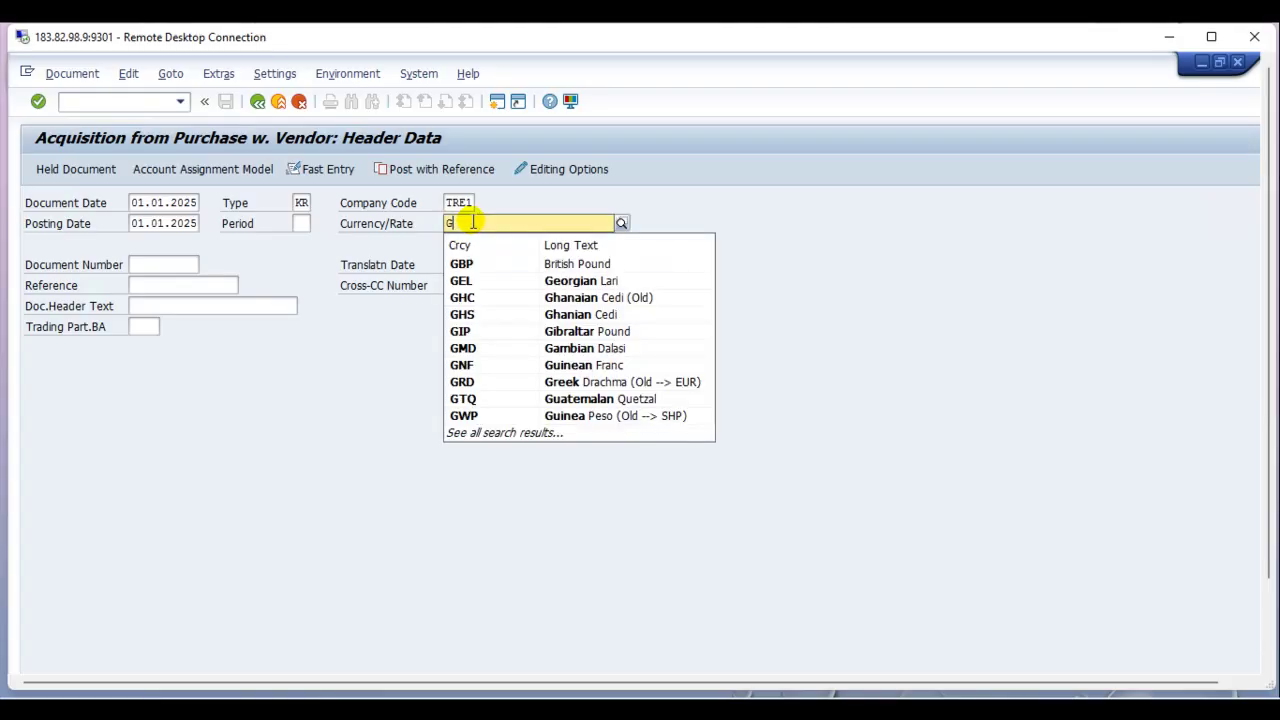
type("BP")
key("Return")
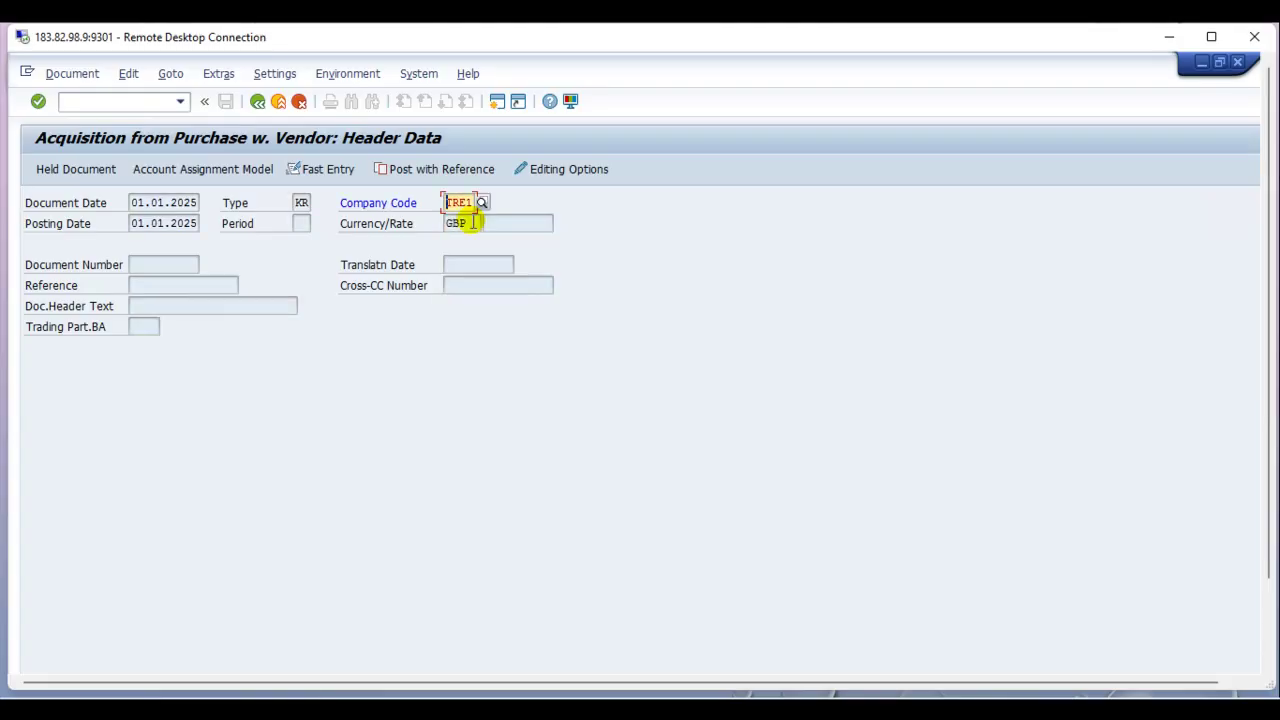
Open the help on the company code message, follow its Define Tolerance Groups for Employees link, and open Assign User/Tolerance Groups
mouse_move(1266, 311)
left_mouse_down()
mouse_move(1272, 430)
mouse_move(1271, 297)
left_mouse_up()
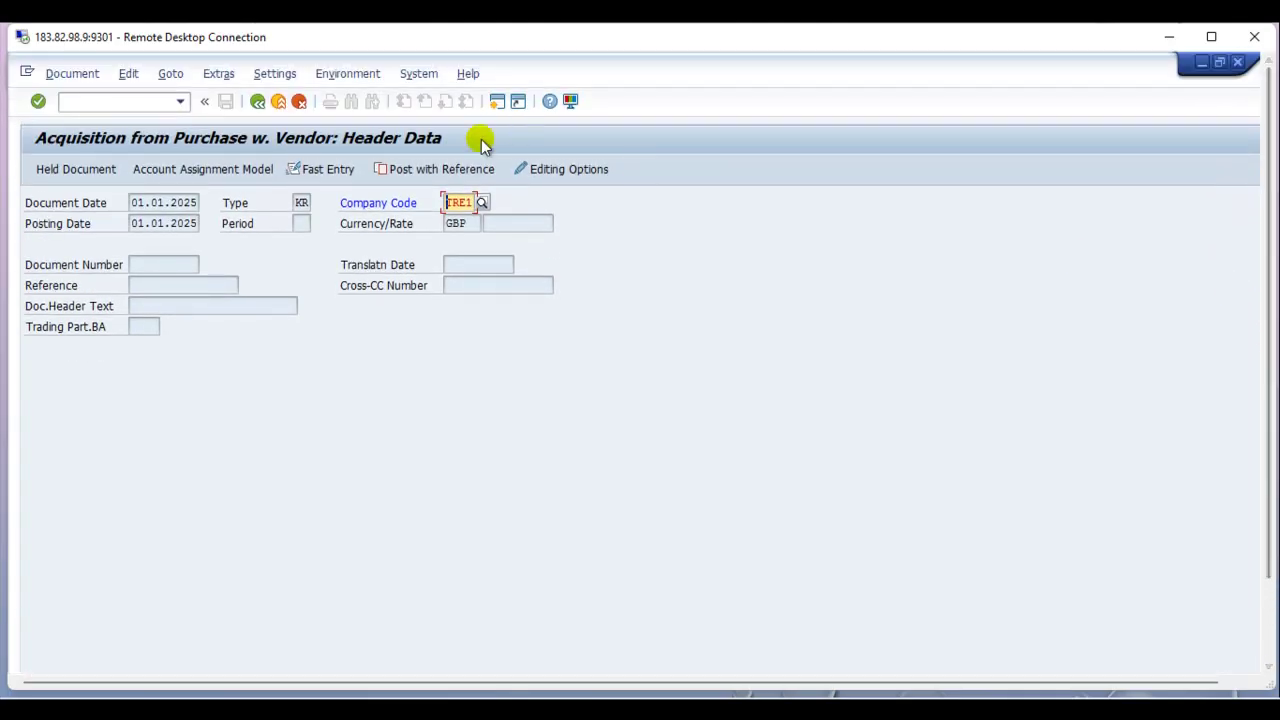
left_click_drag(1271, 222, 1271, 300)
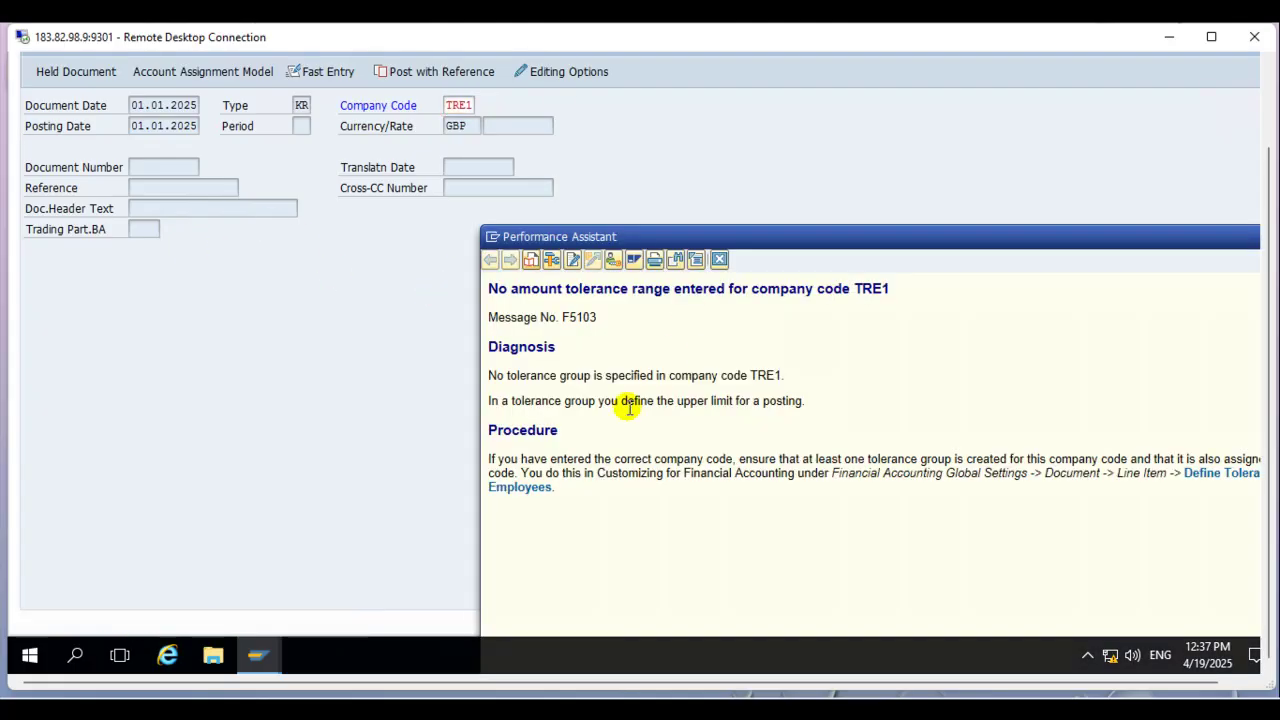
left_click(1237, 484)
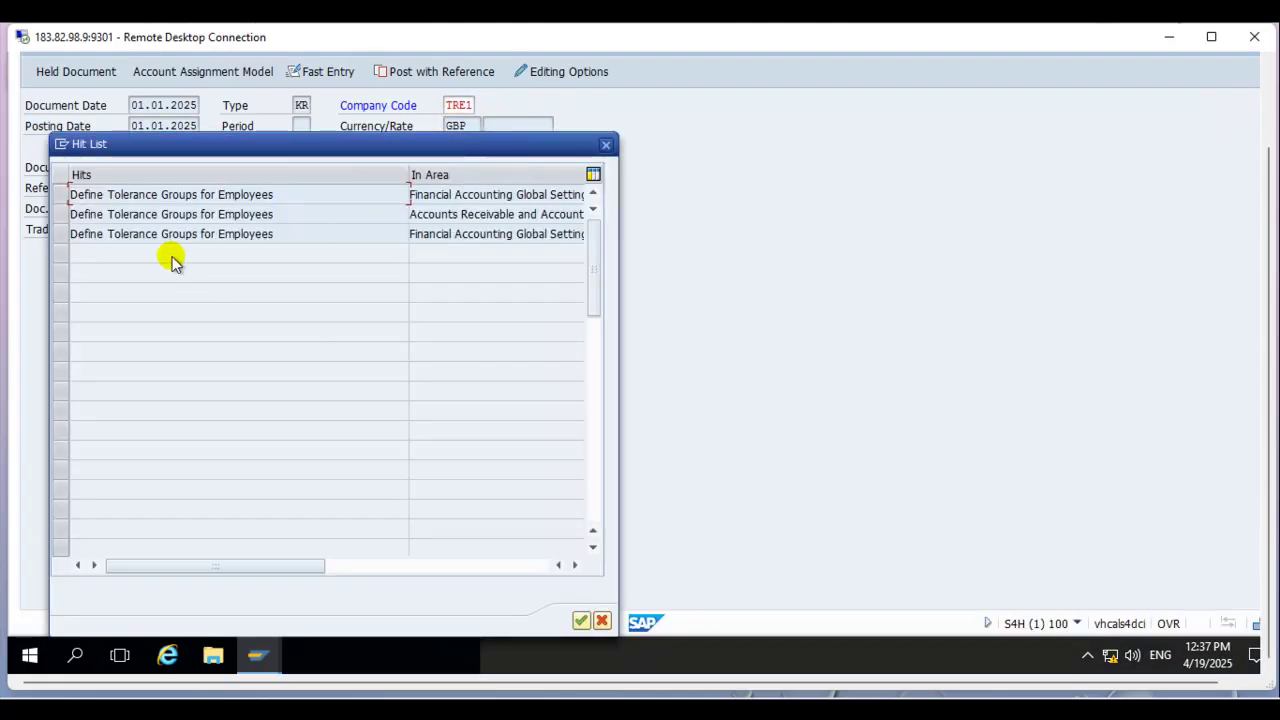
double_click(493, 197)
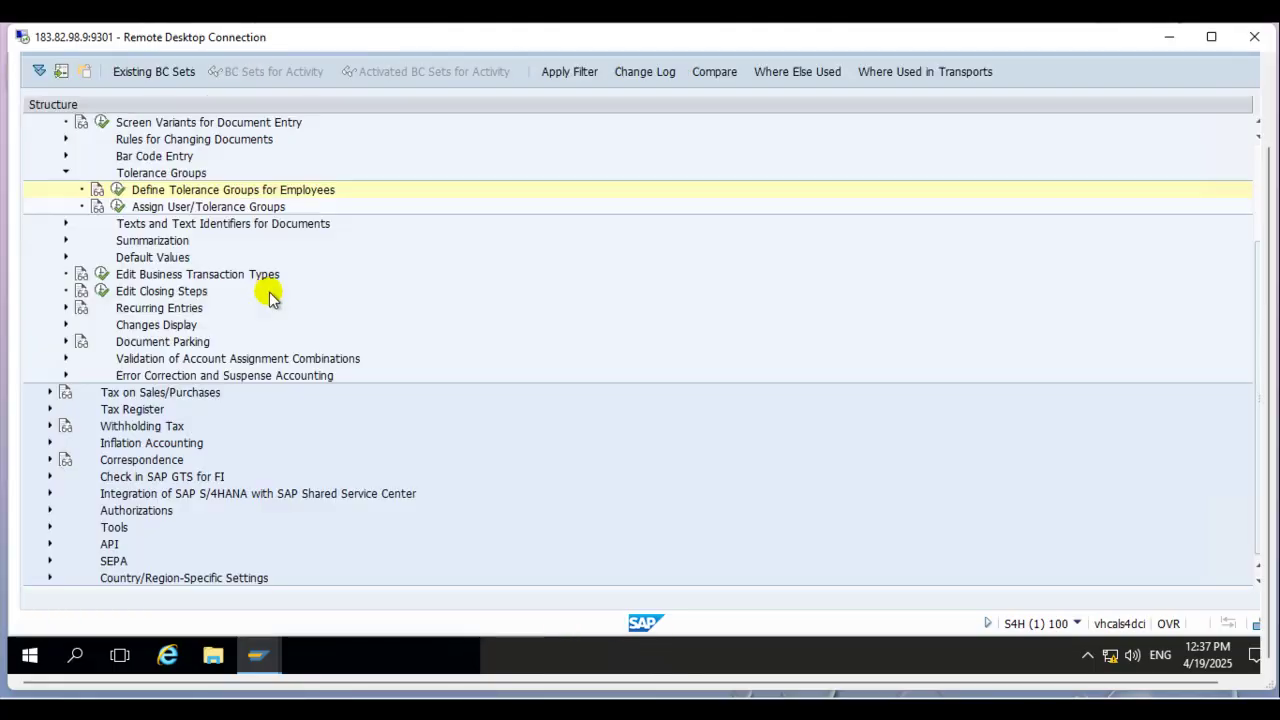
left_click(117, 206)
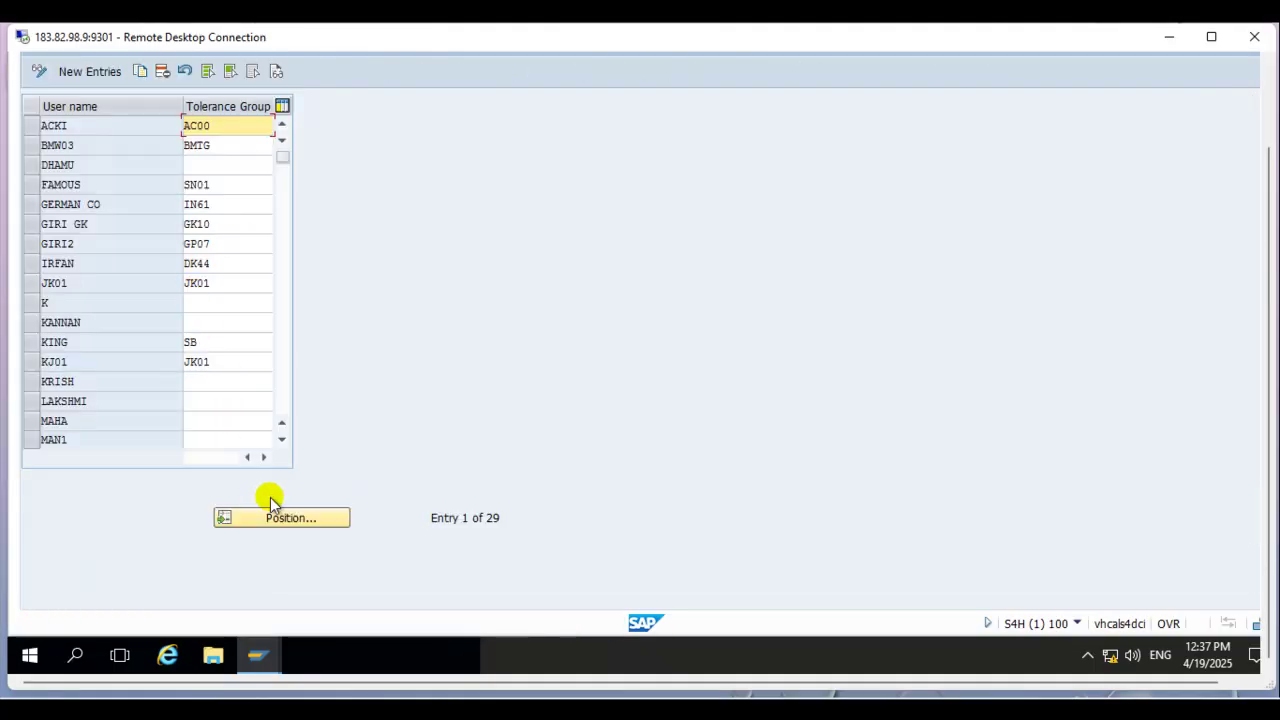
Replace the tolerance group of user KING with ZTR1, the group listed for company code TRE1
left_click(220, 343)
key("BackSpace")
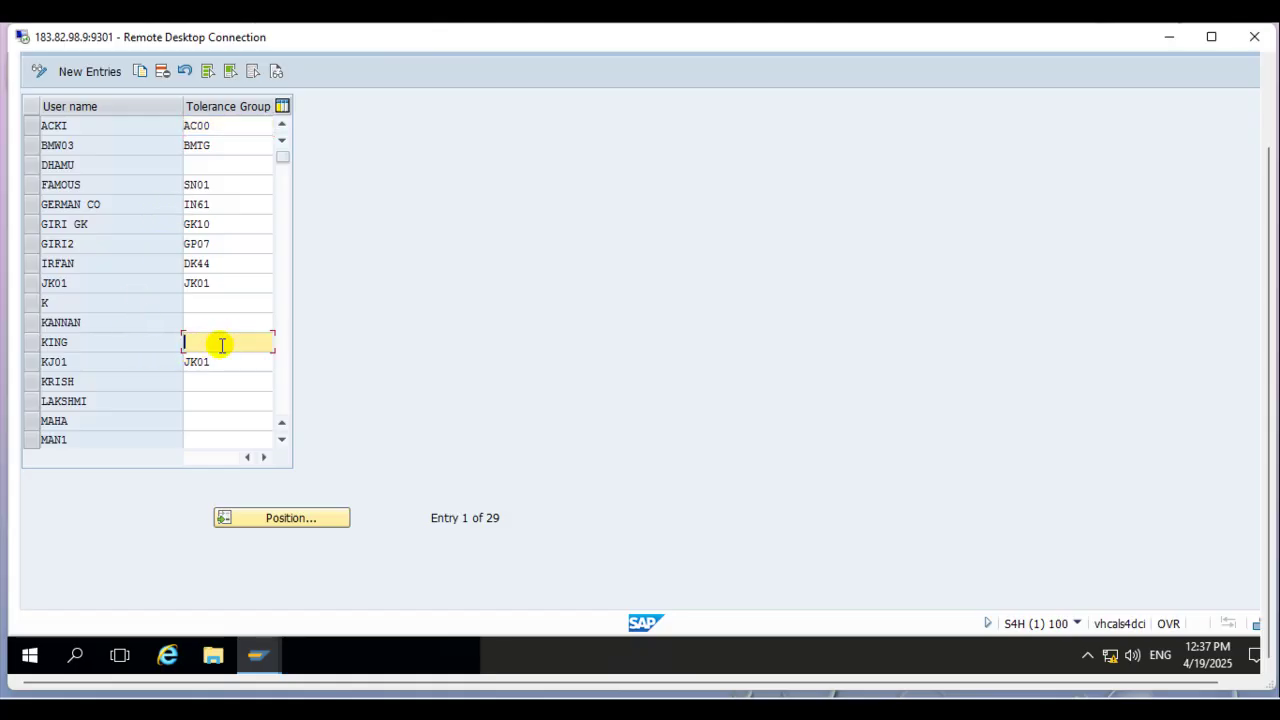
type("K")
key("BackSpace")
type("T")
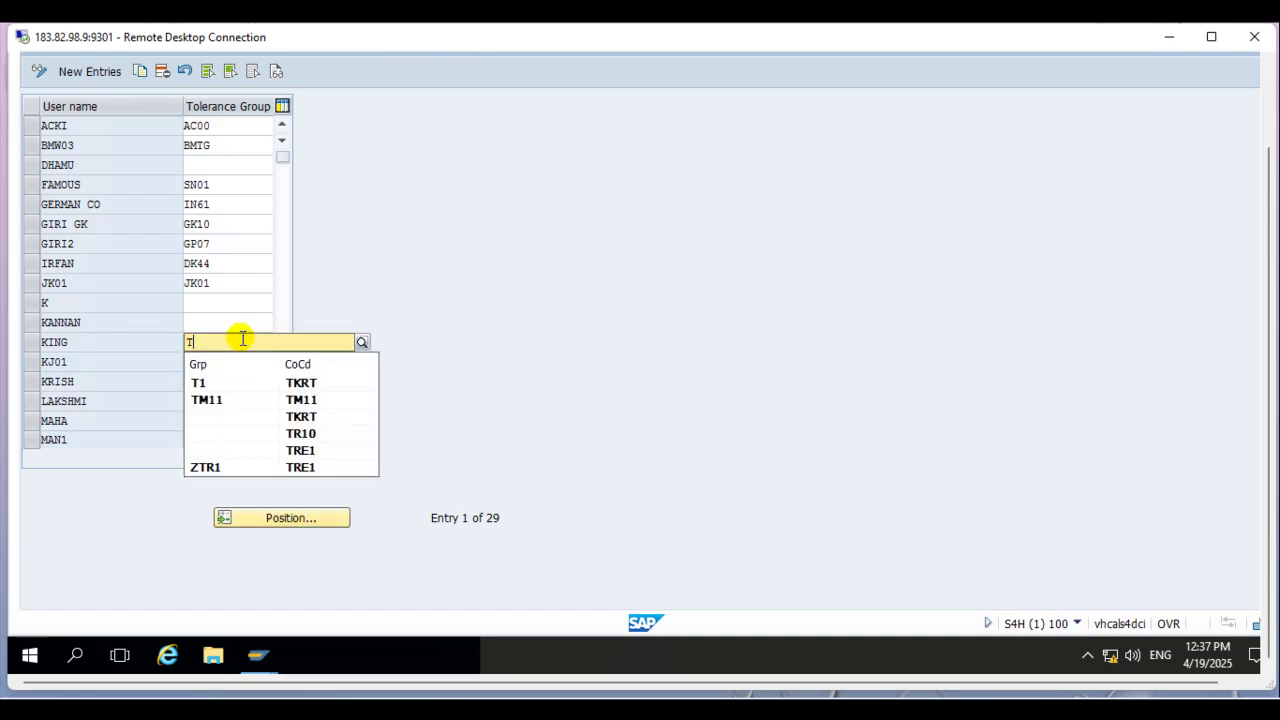
left_click(274, 465)
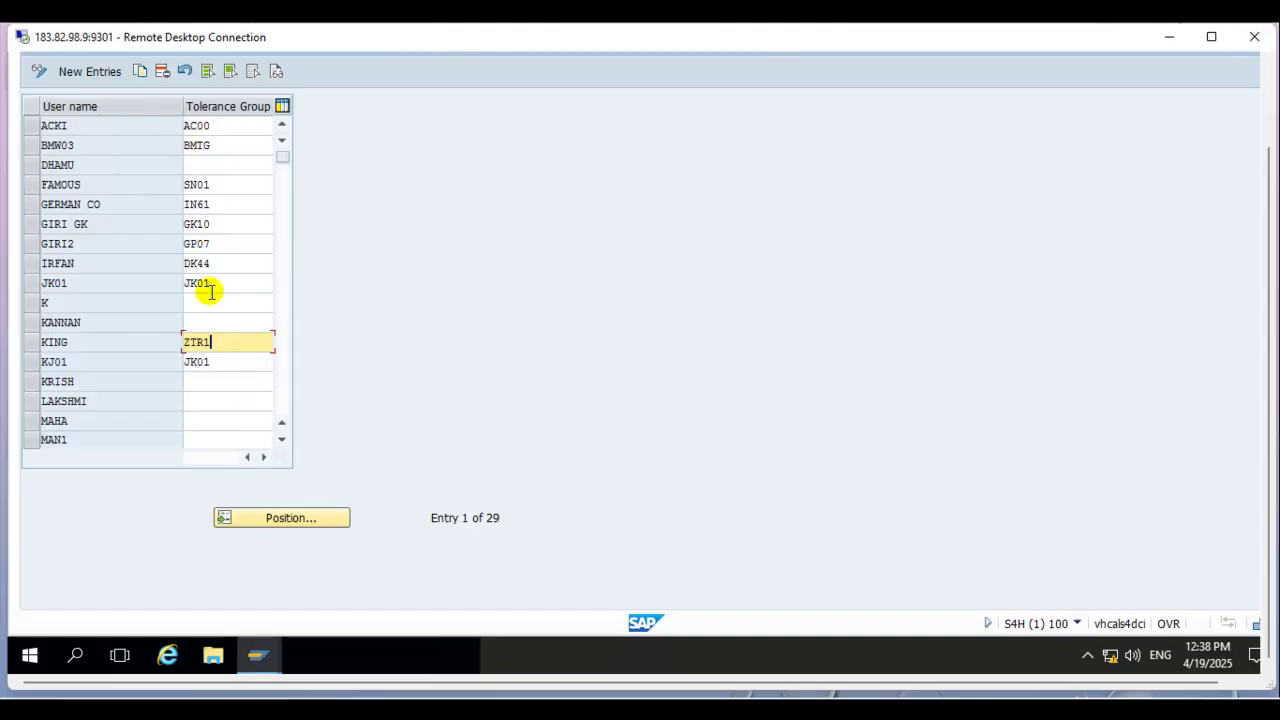
Try TRE1 as the tolerance group of user KING
key("BackSpace")
key("BackSpace")
key("BackSpace")
key("BackSpace")
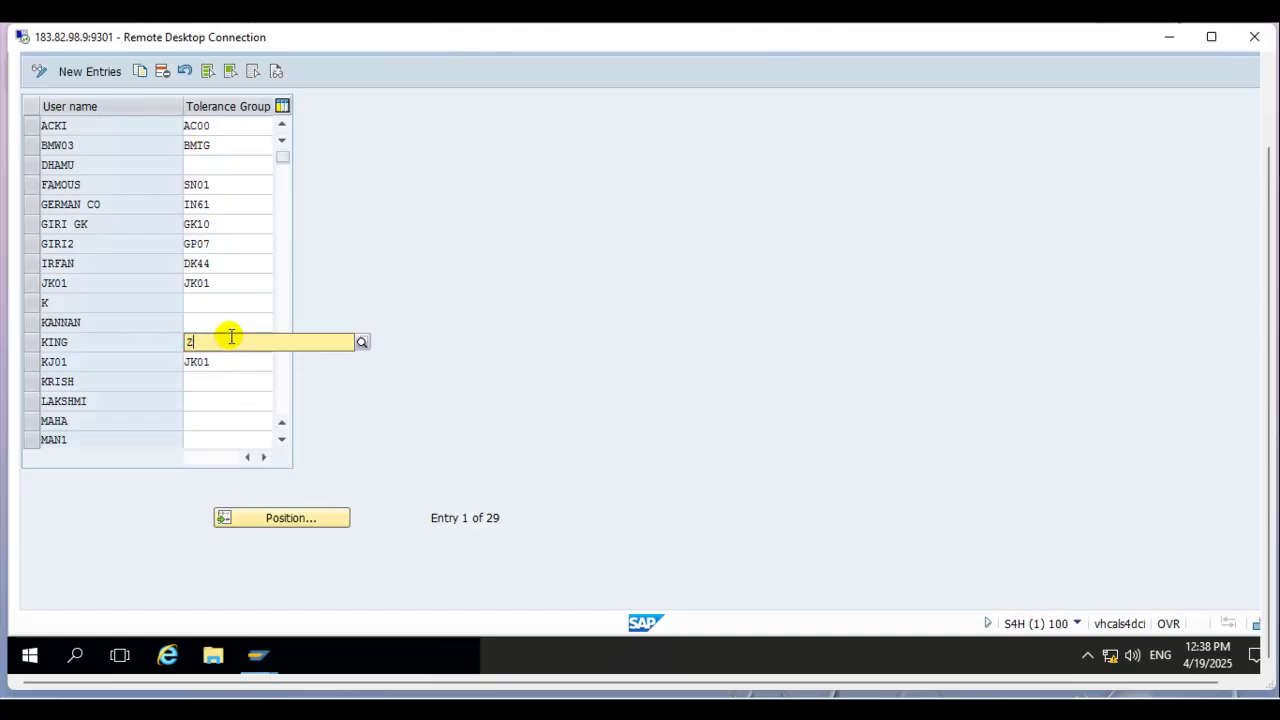
type("TRE1")
key("Return")
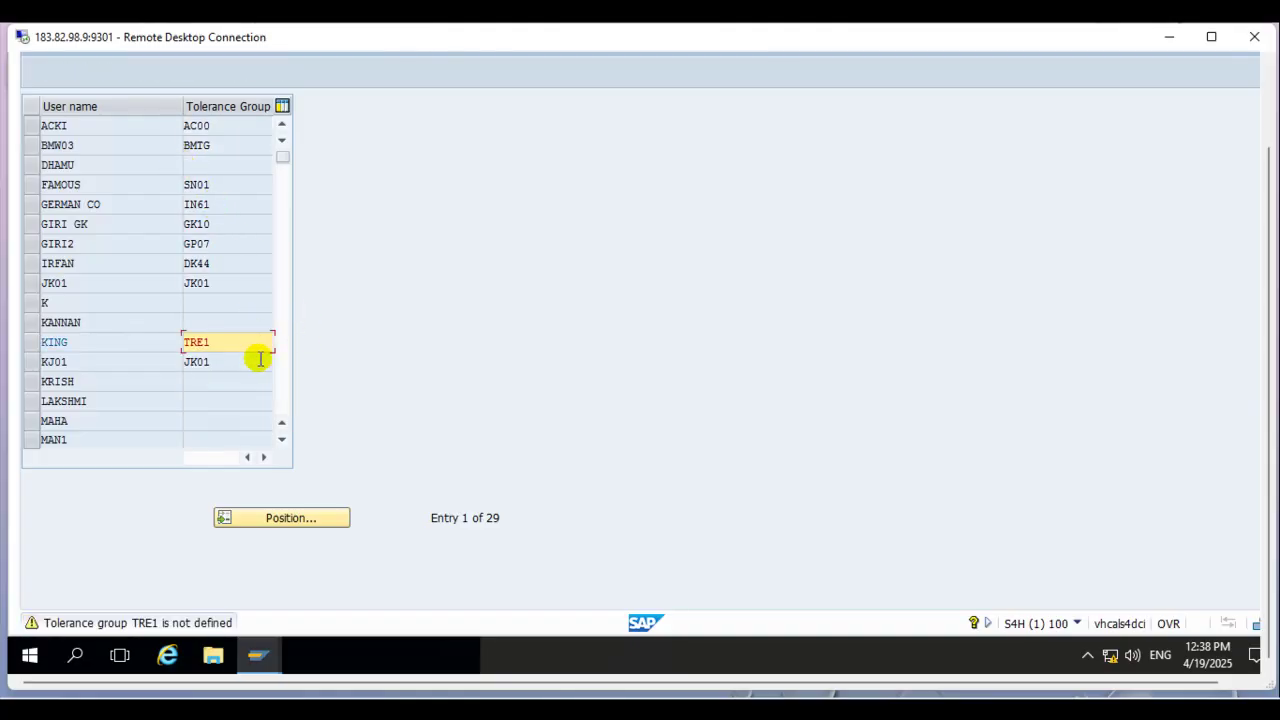
key("Return")
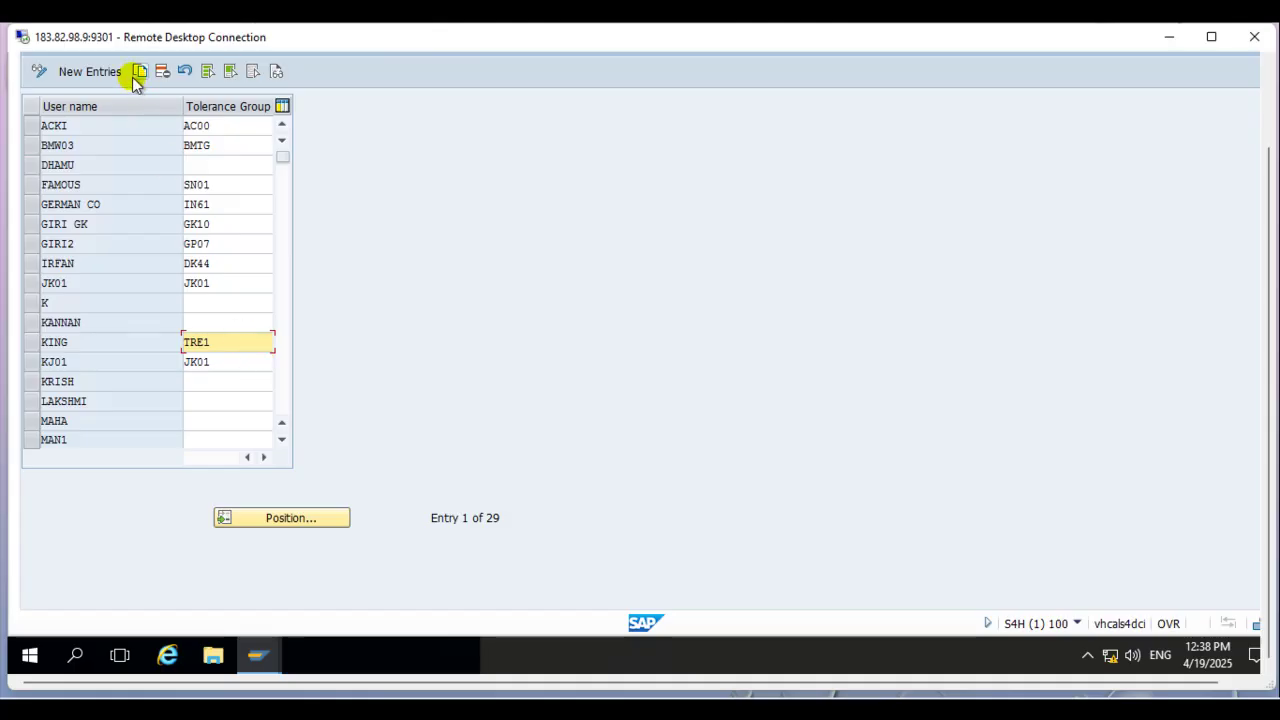
Set the tolerance group of user KING to ZTR1 and save the assignment
type("ZTR")
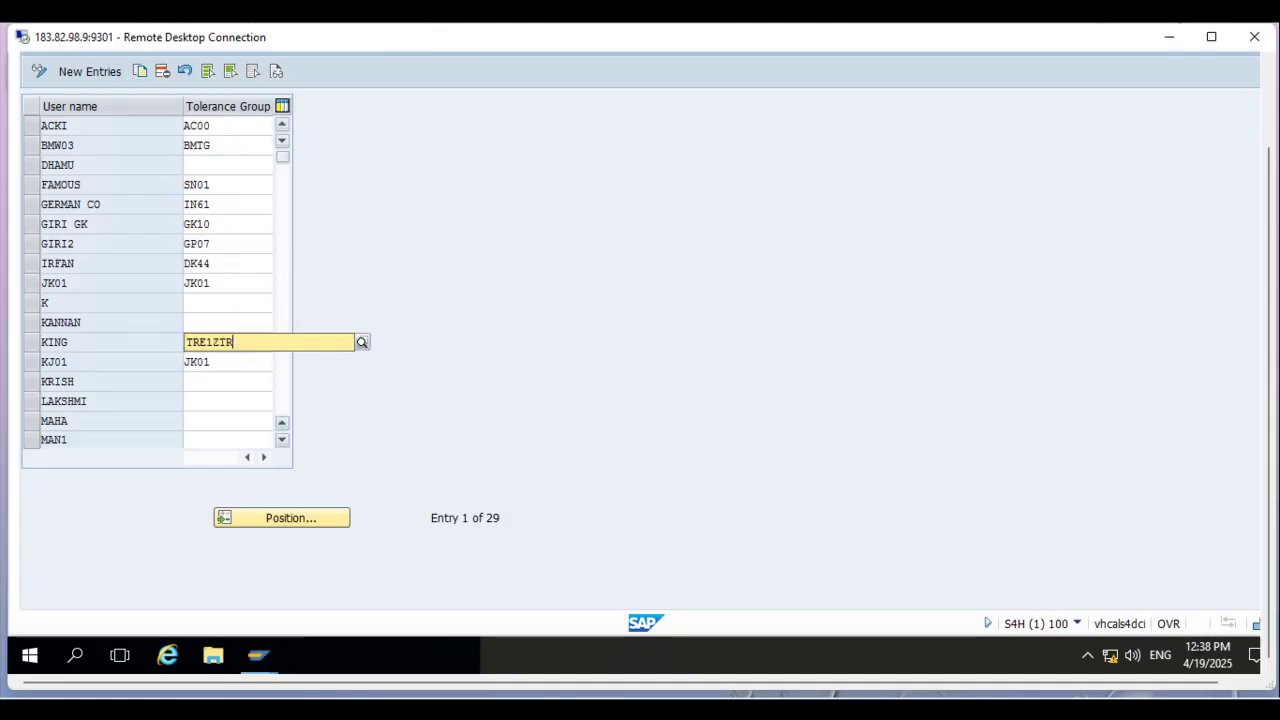
type("1")
key("BackSpace")
key("BackSpace")
key("BackSpace")
key("BackSpace")
key("BackSpace")
key("BackSpace")
key("BackSpace")
key("BackSpace")
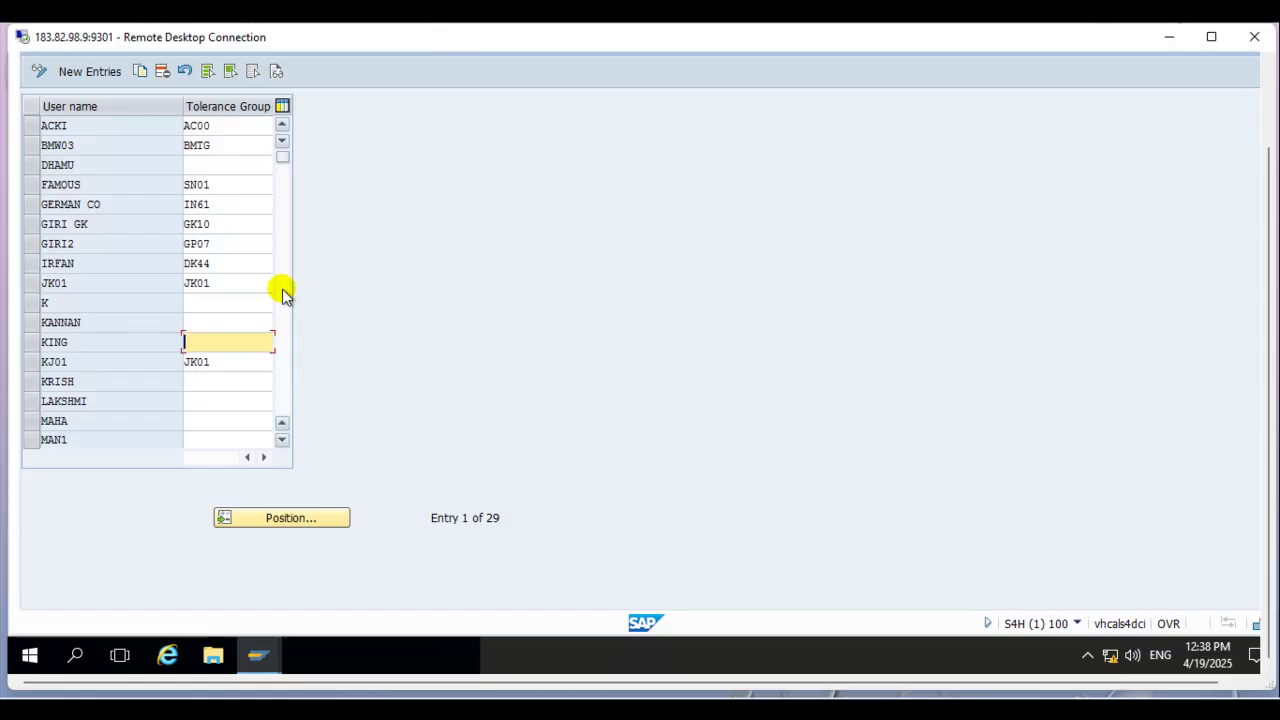
type("ZTR")
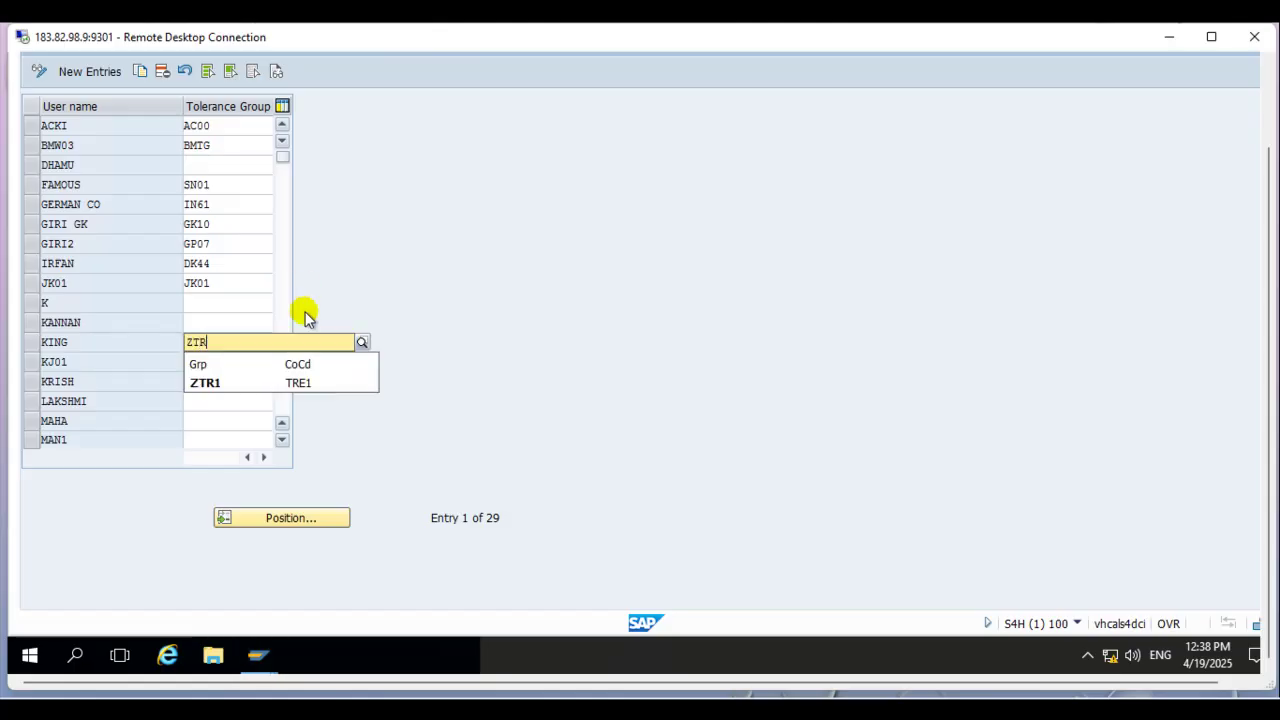
left_click(236, 380)
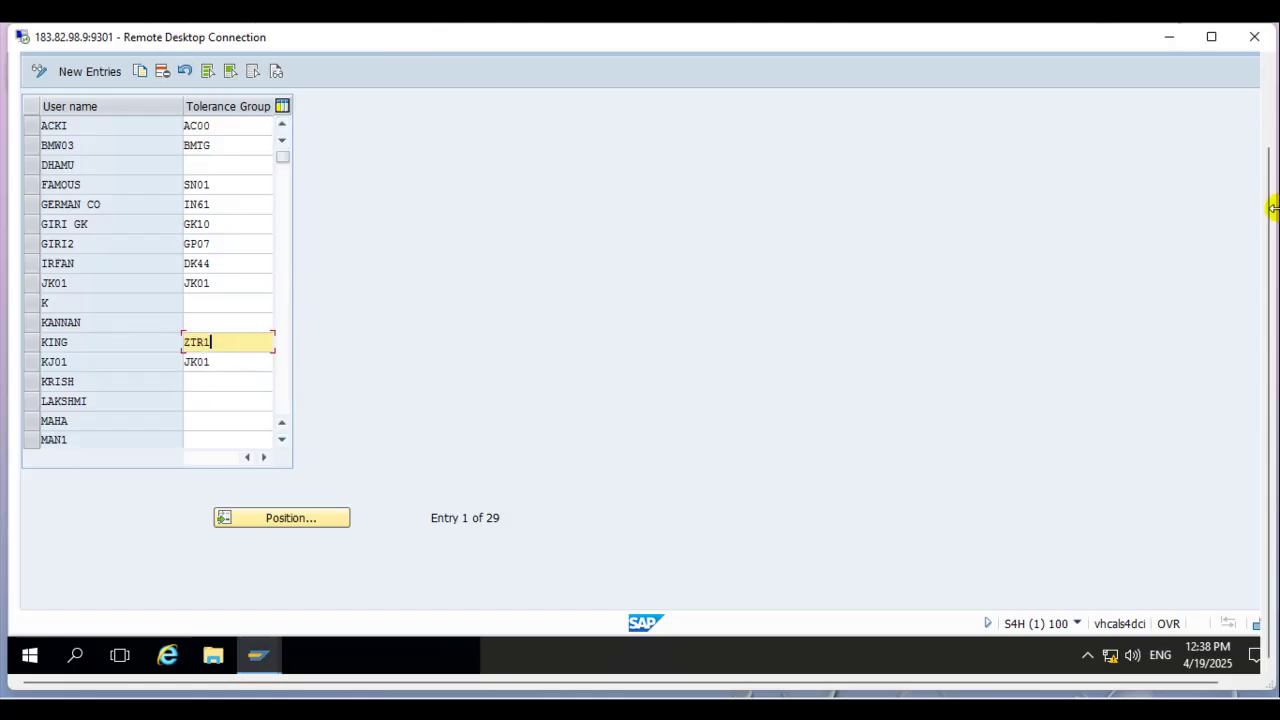
left_click_drag(1274, 207, 1258, 140)
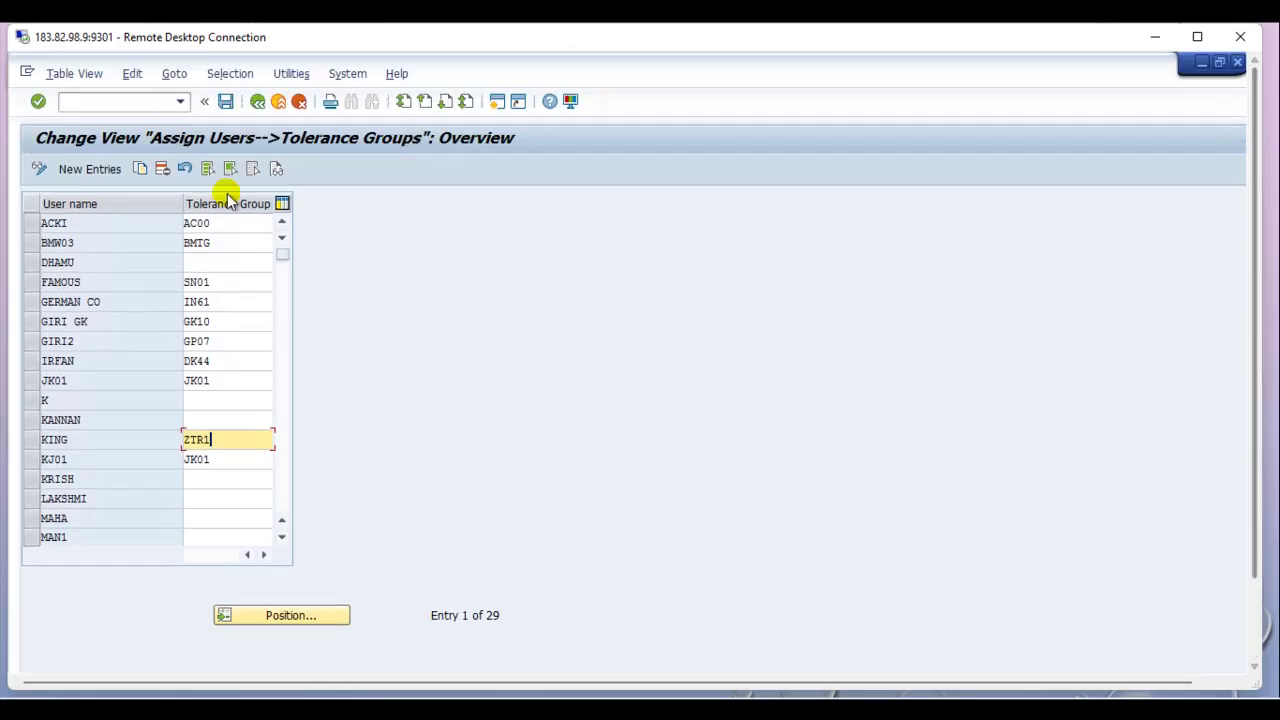
left_click(226, 101)
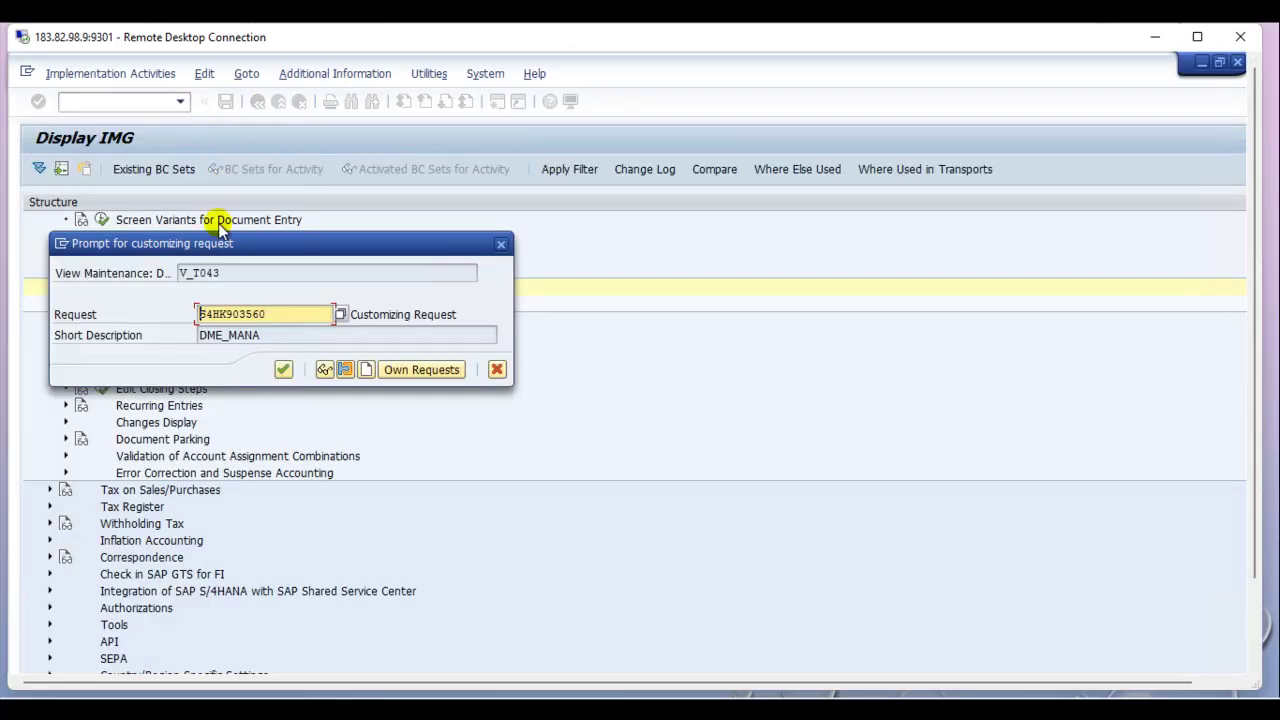
Choose the own customizing request "TRE1: Assign Users to Tolerance Group" for the saved change and confirm it
left_click(386, 369)
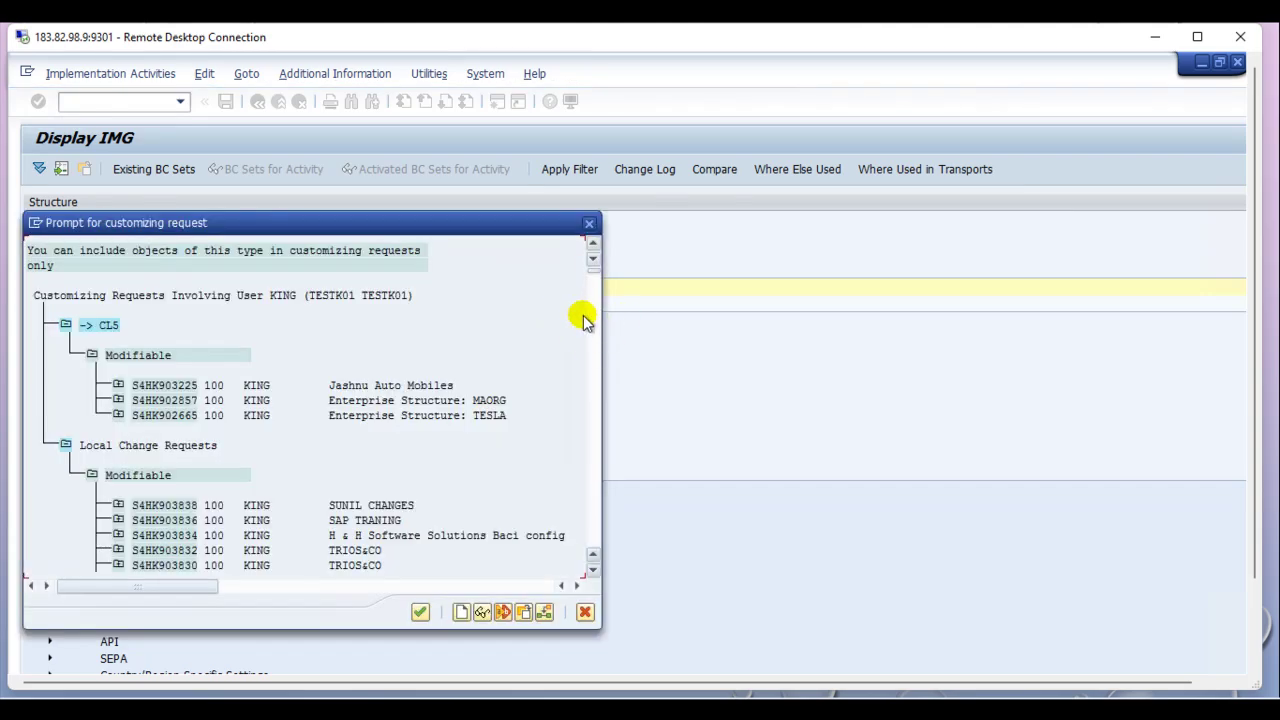
scroll(597, 571, "down", 1)
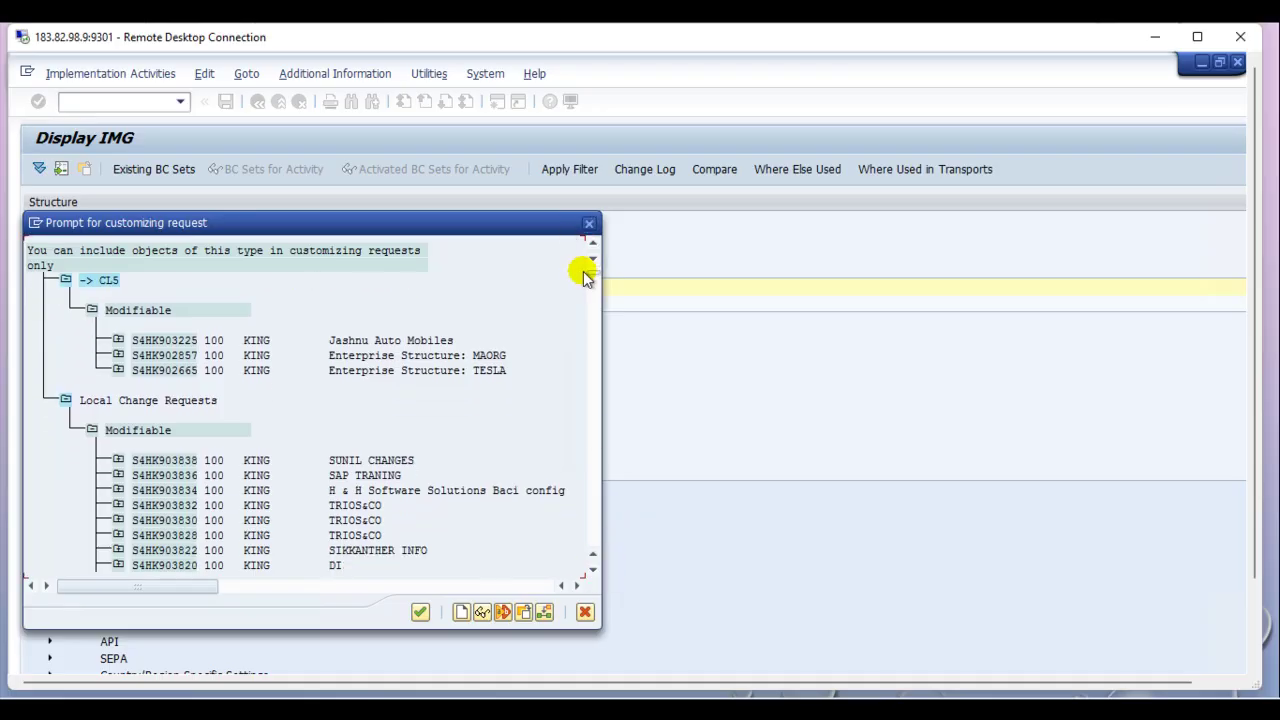
scroll(590, 491, "down", 10)
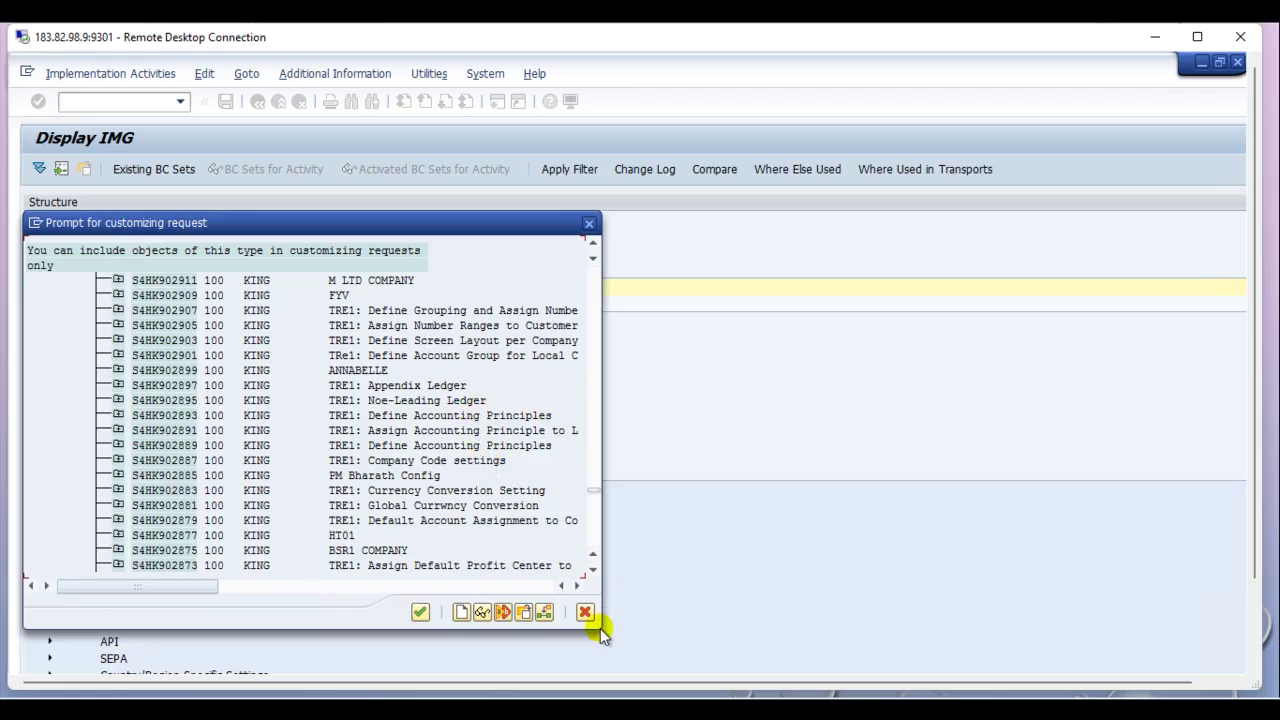
scroll(457, 414, "down", 1)
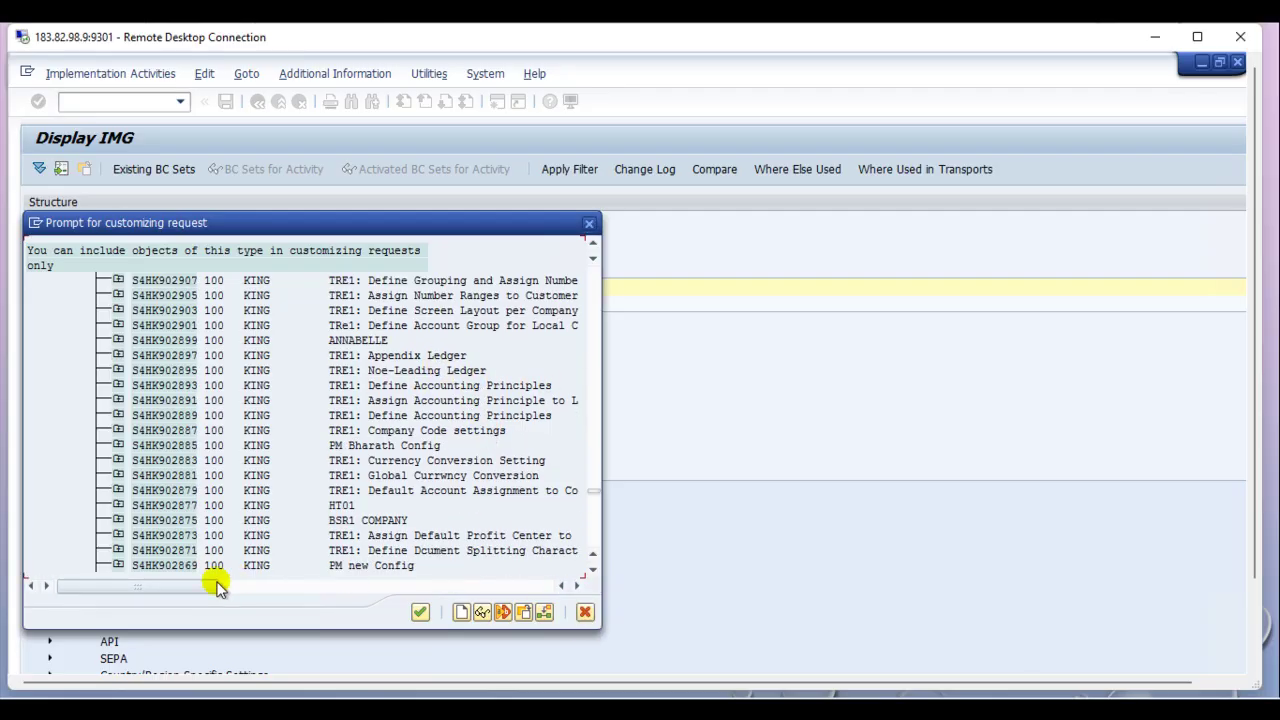
left_click_drag(214, 587, 296, 596)
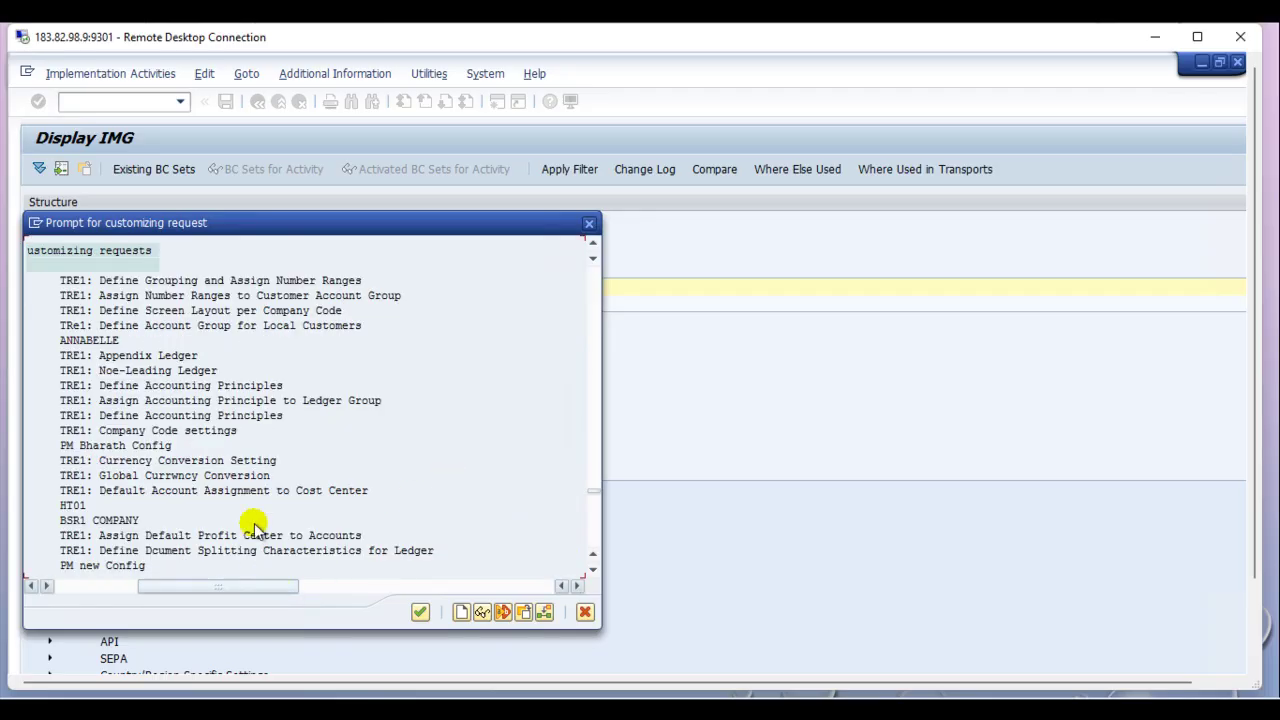
scroll(275, 420, "up", 3)
scroll(262, 434, "down", 5)
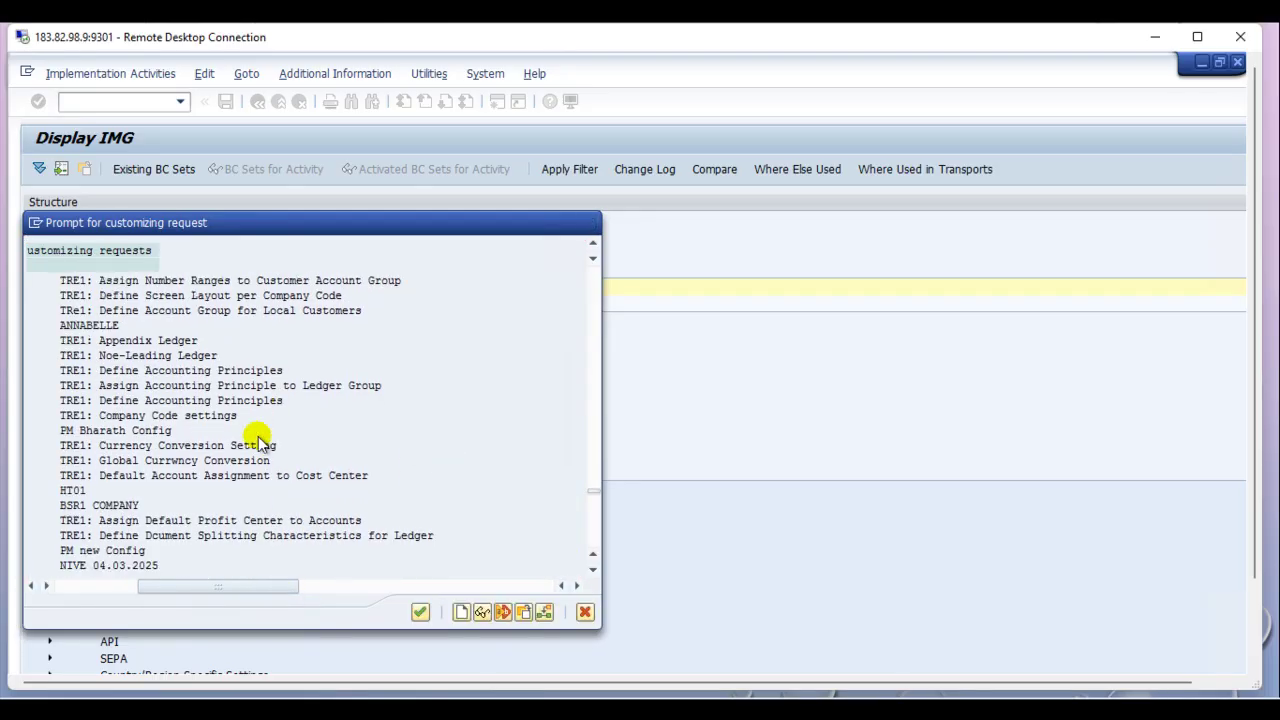
scroll(260, 437, "down", 4)
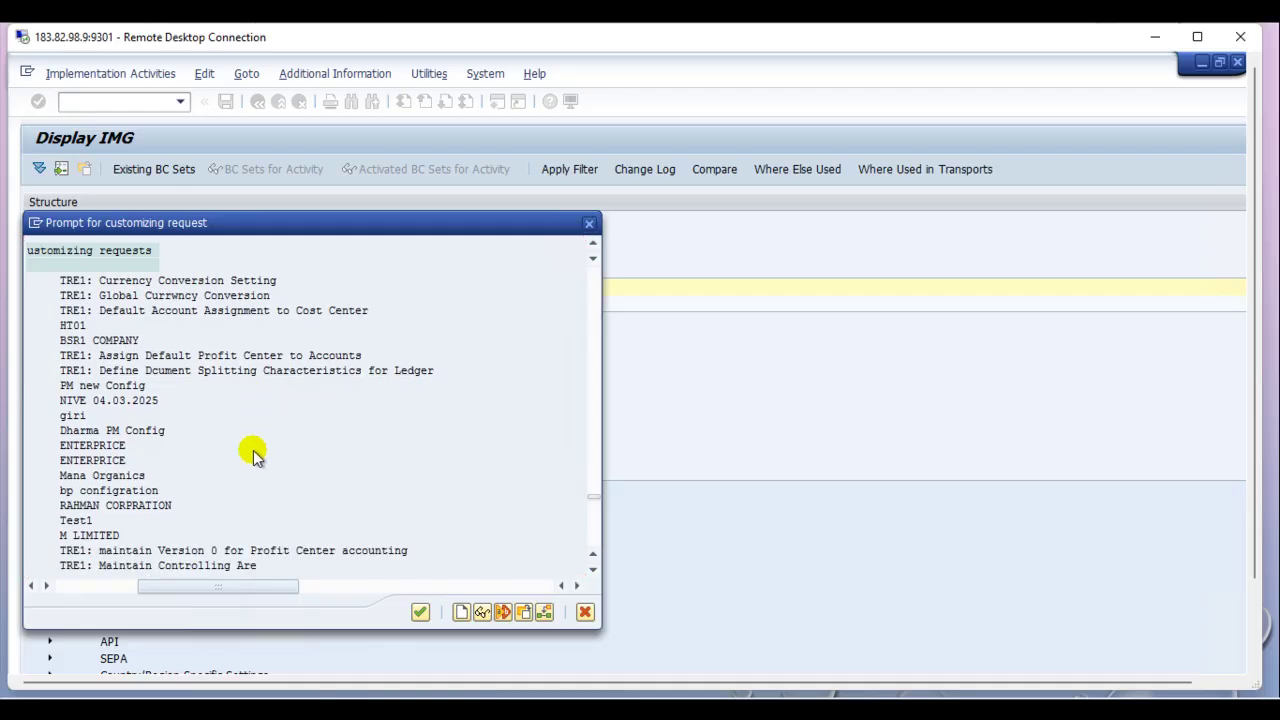
scroll(253, 455, "down", 4)
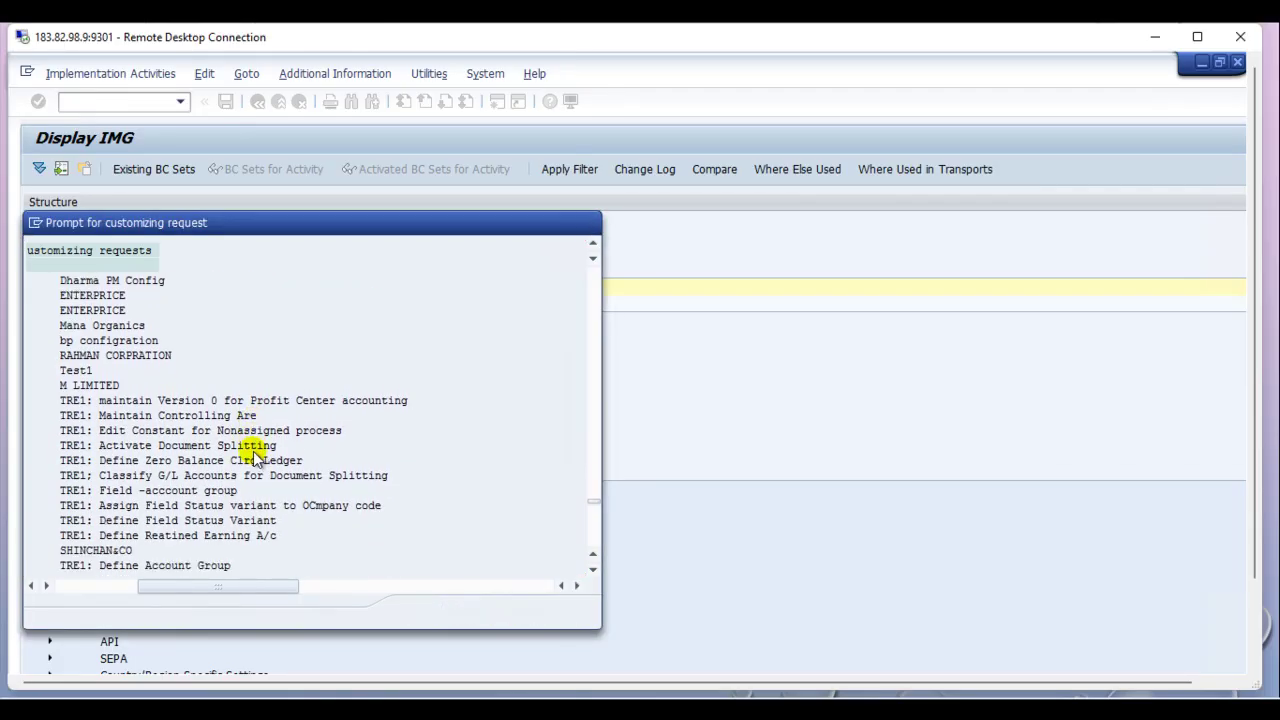
scroll(253, 455, "down", 4)
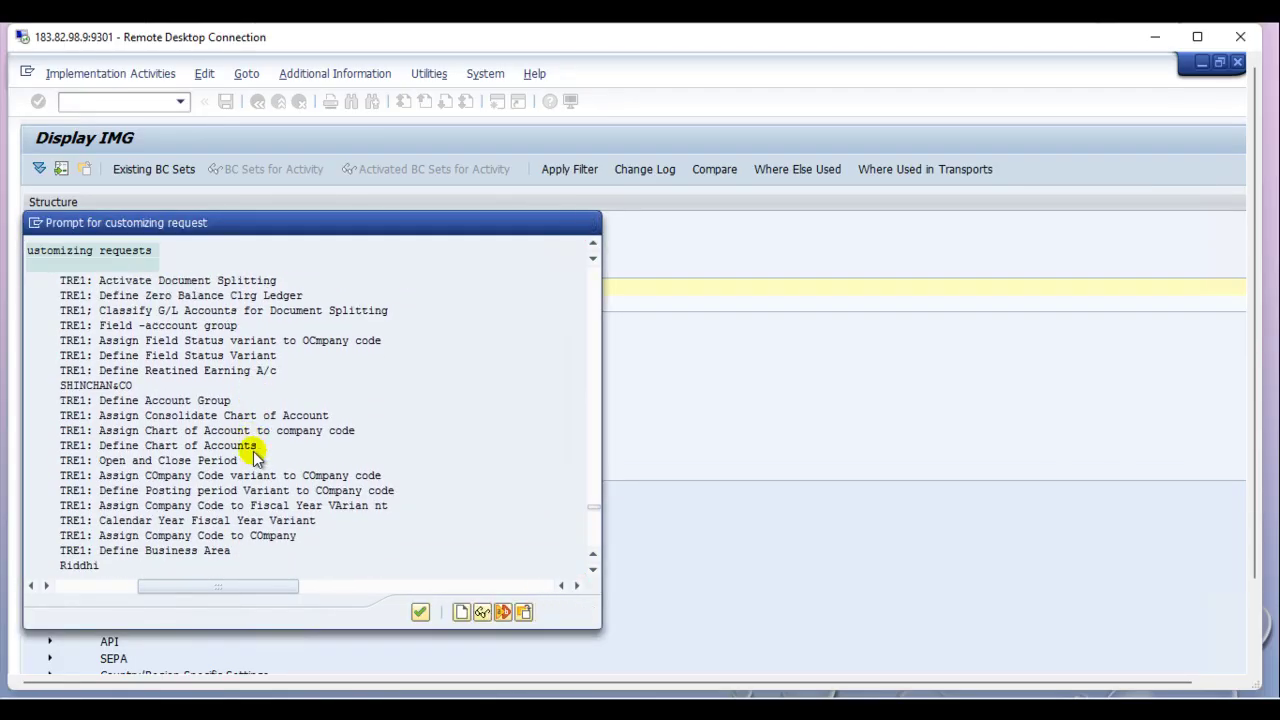
scroll(314, 486, "down", 1)
scroll(310, 480, "up", 3)
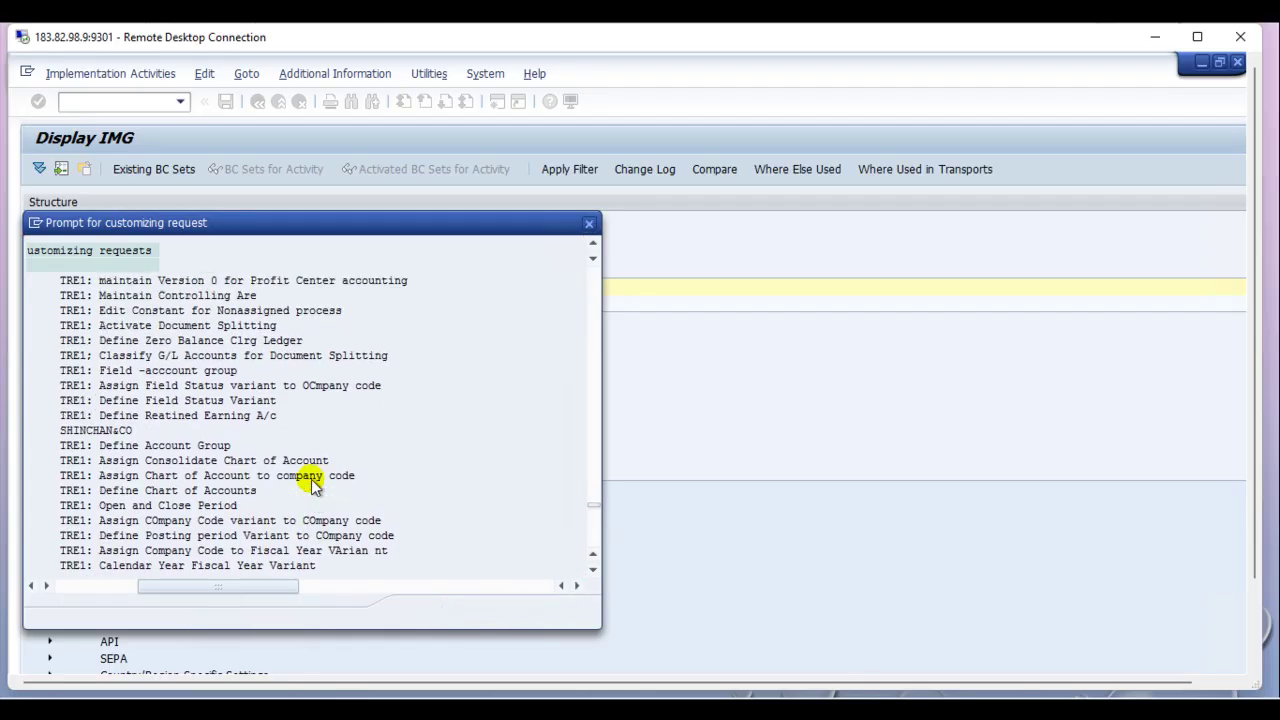
scroll(310, 483, "up", 5)
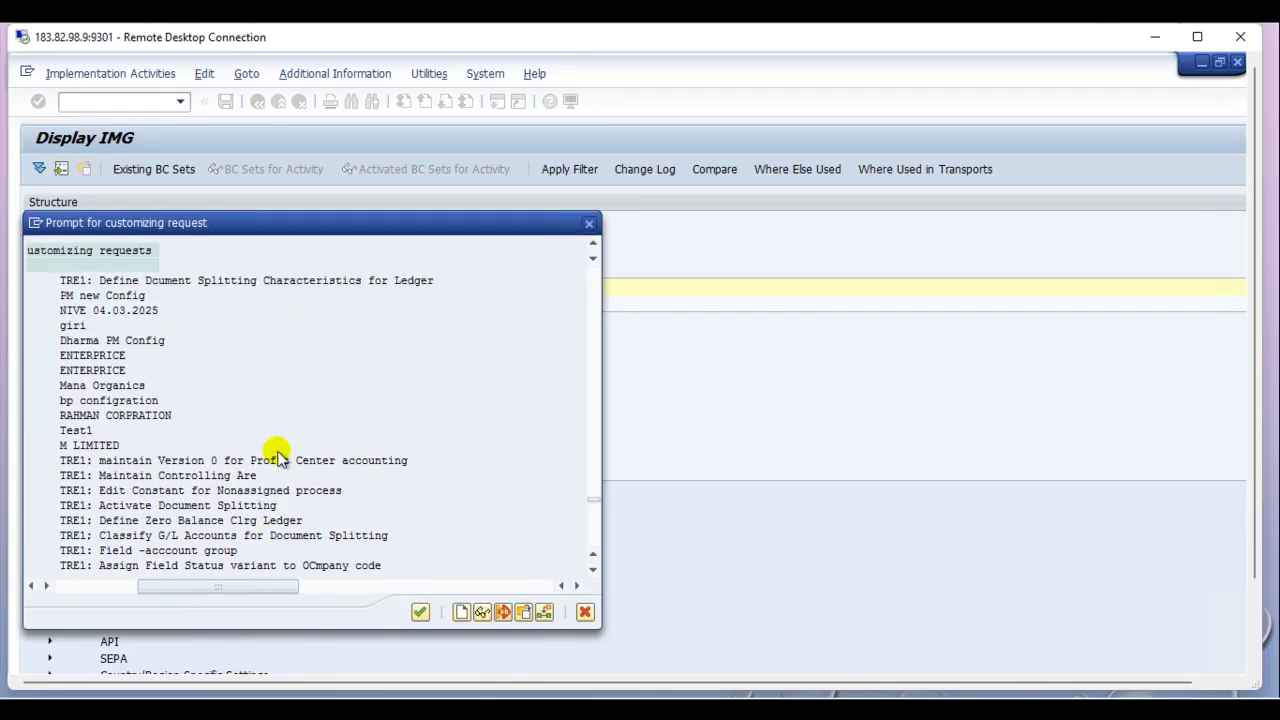
scroll(280, 370, "up", 1)
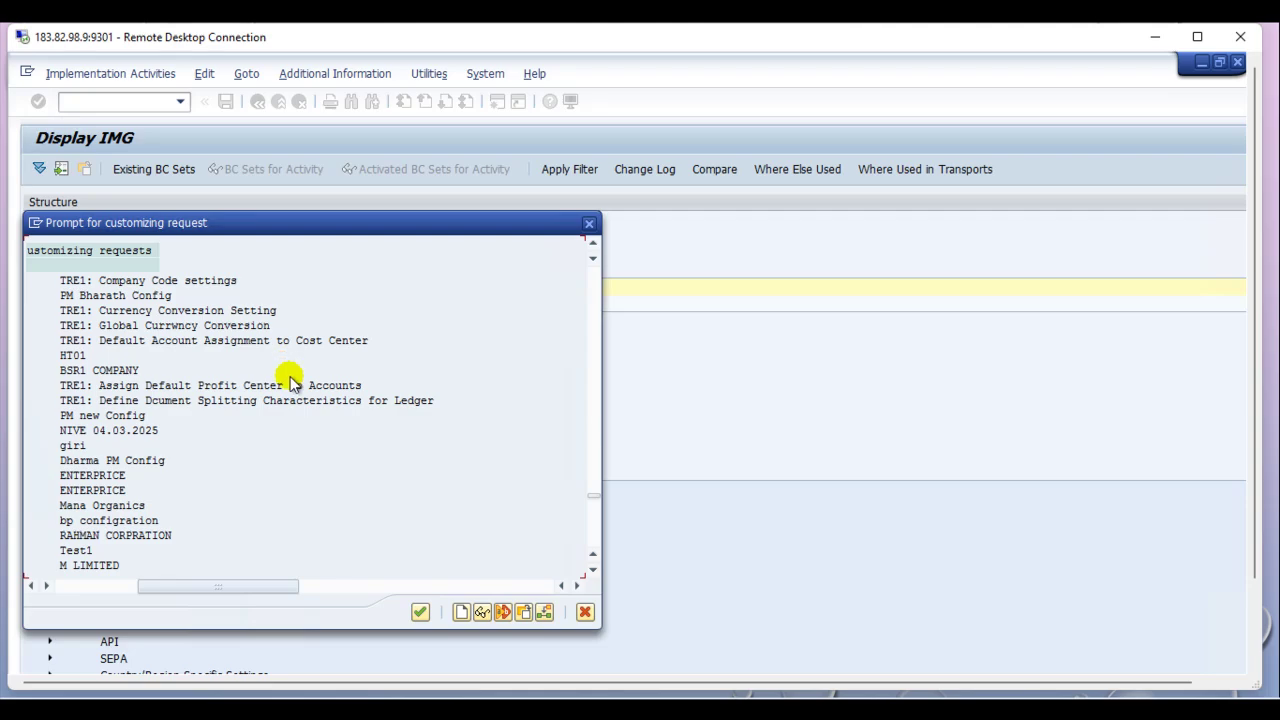
scroll(293, 383, "up", 4)
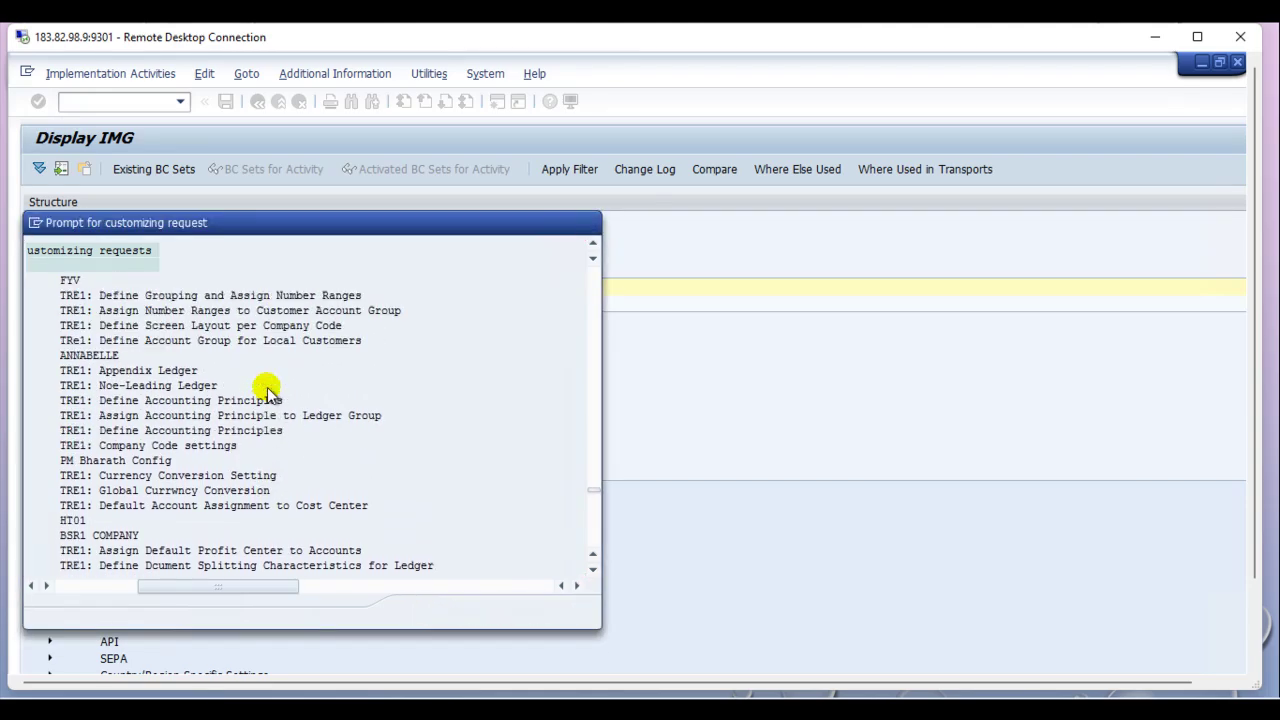
scroll(268, 390, "up", 4)
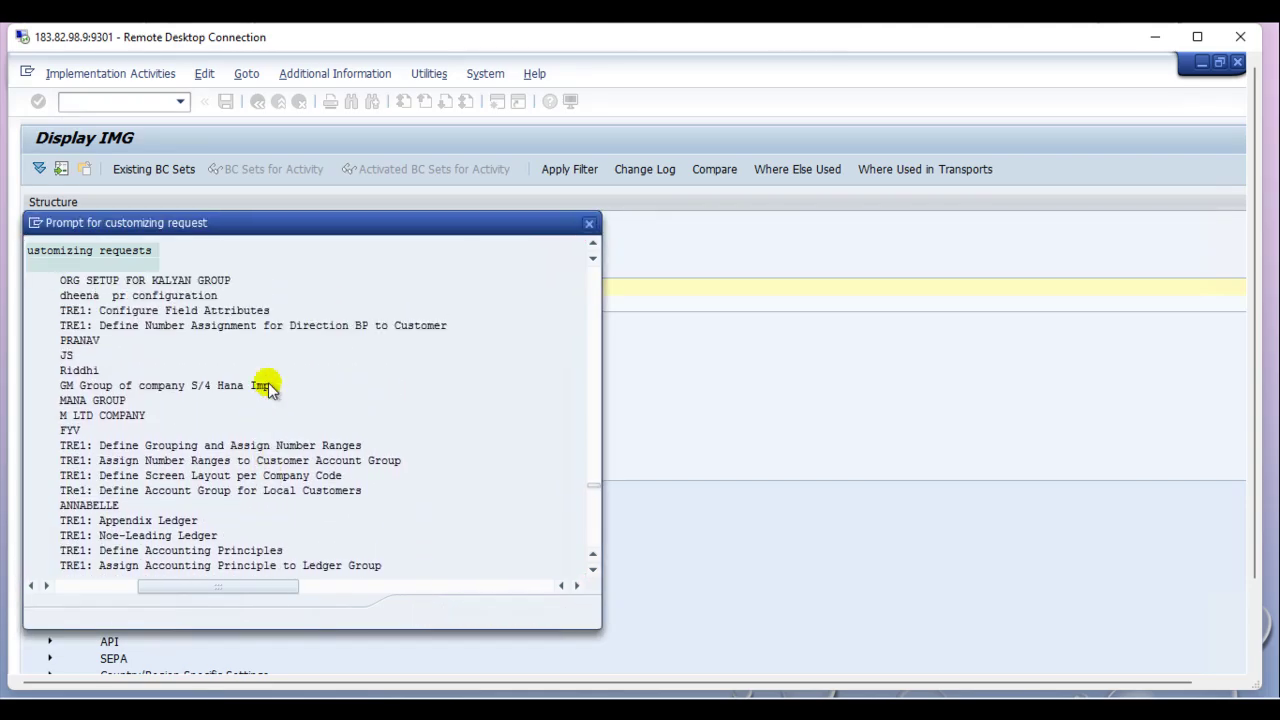
scroll(268, 390, "up", 4)
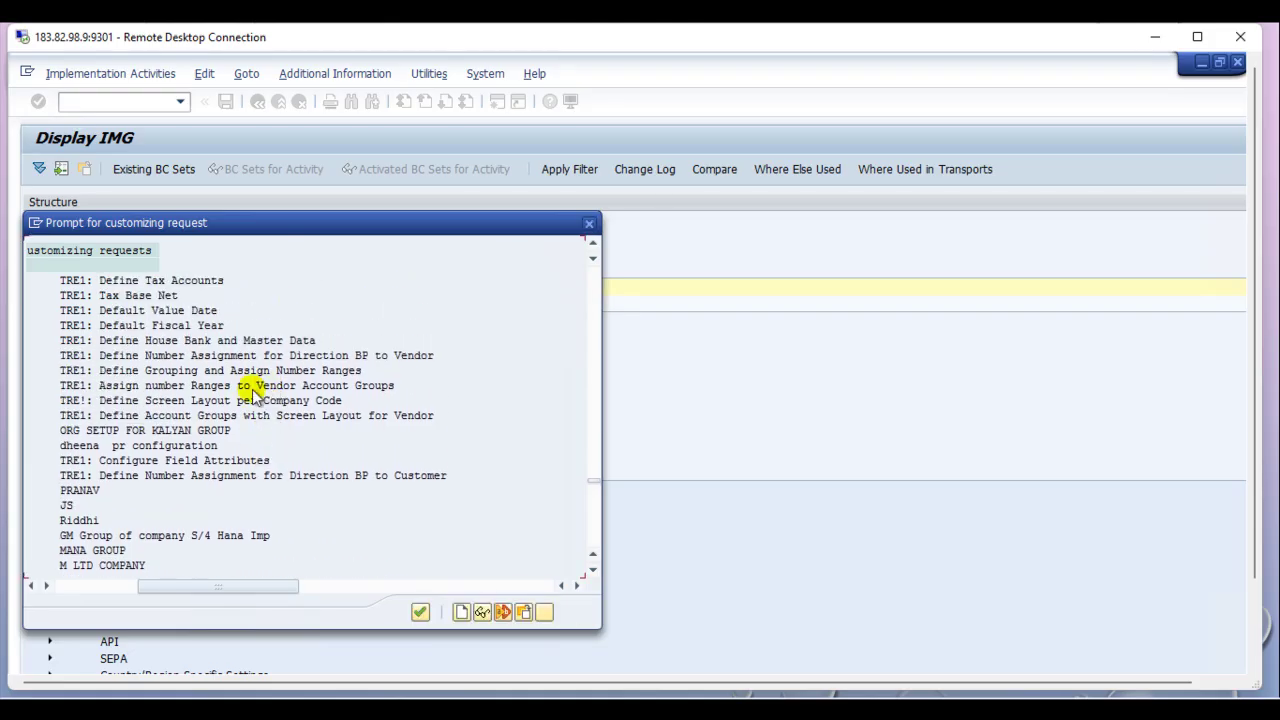
scroll(255, 395, "up", 1)
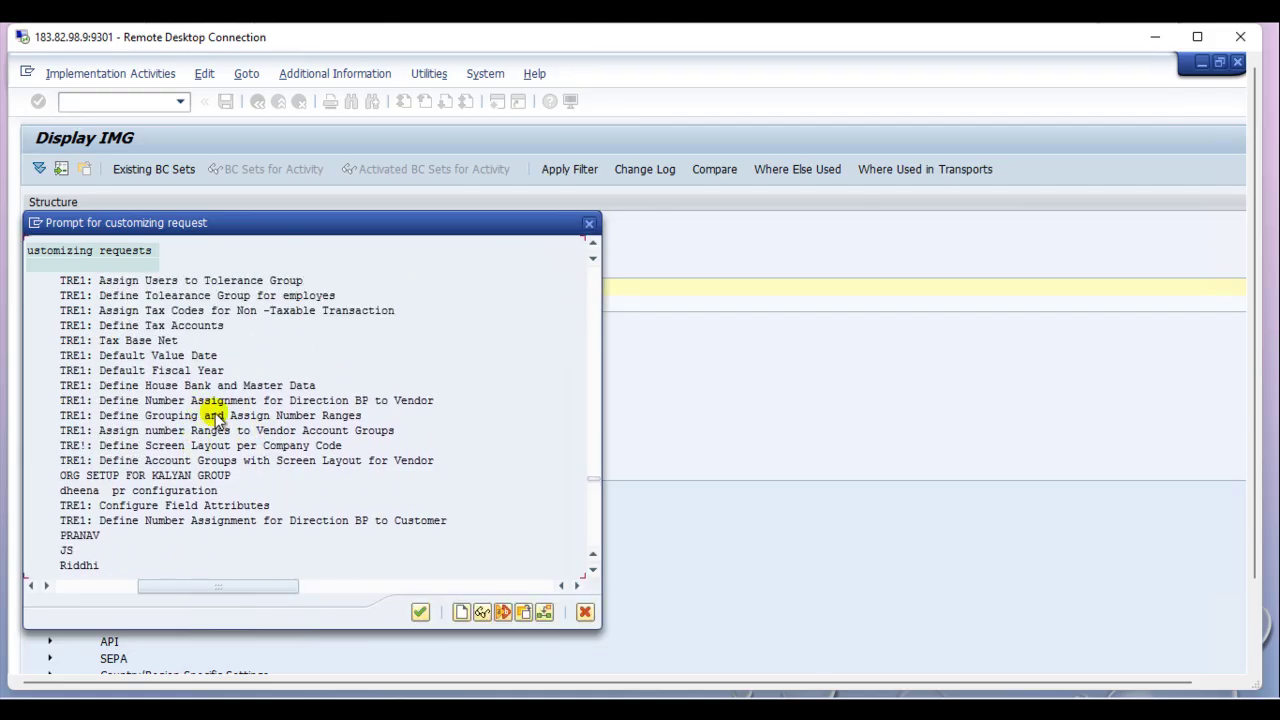
scroll(217, 418, "up", 1)
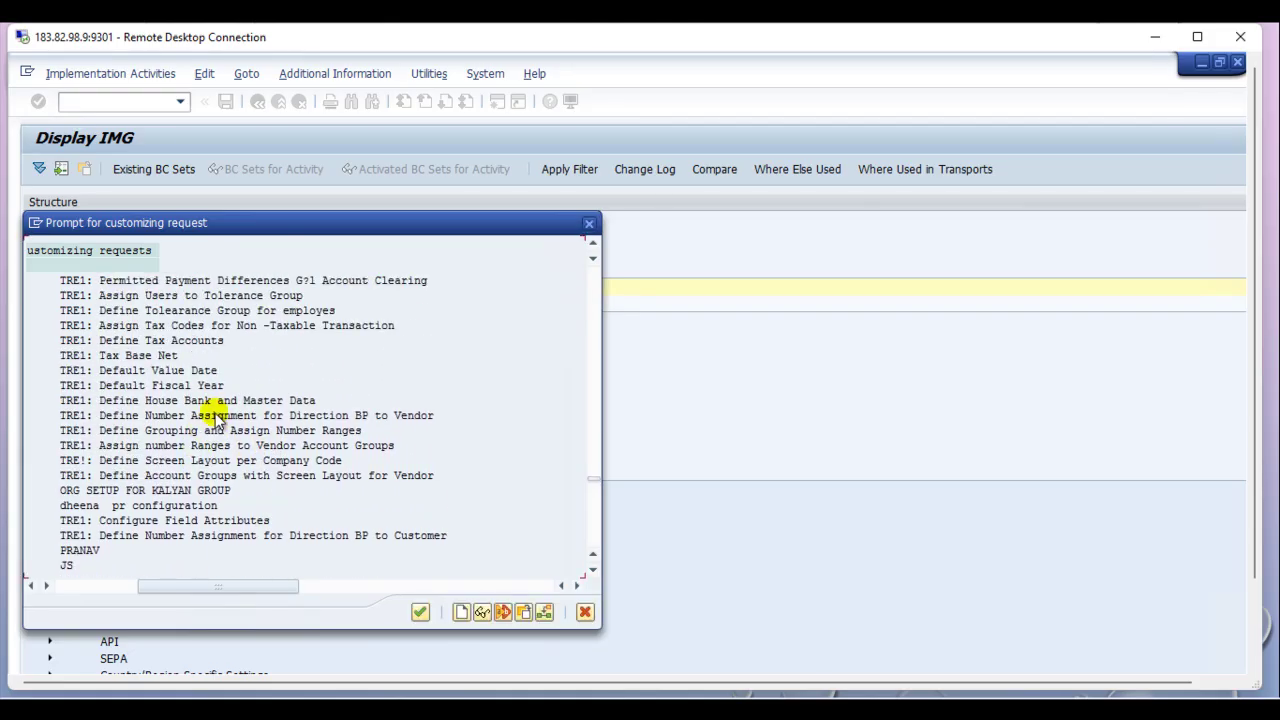
double_click(188, 298)
left_click(283, 369)
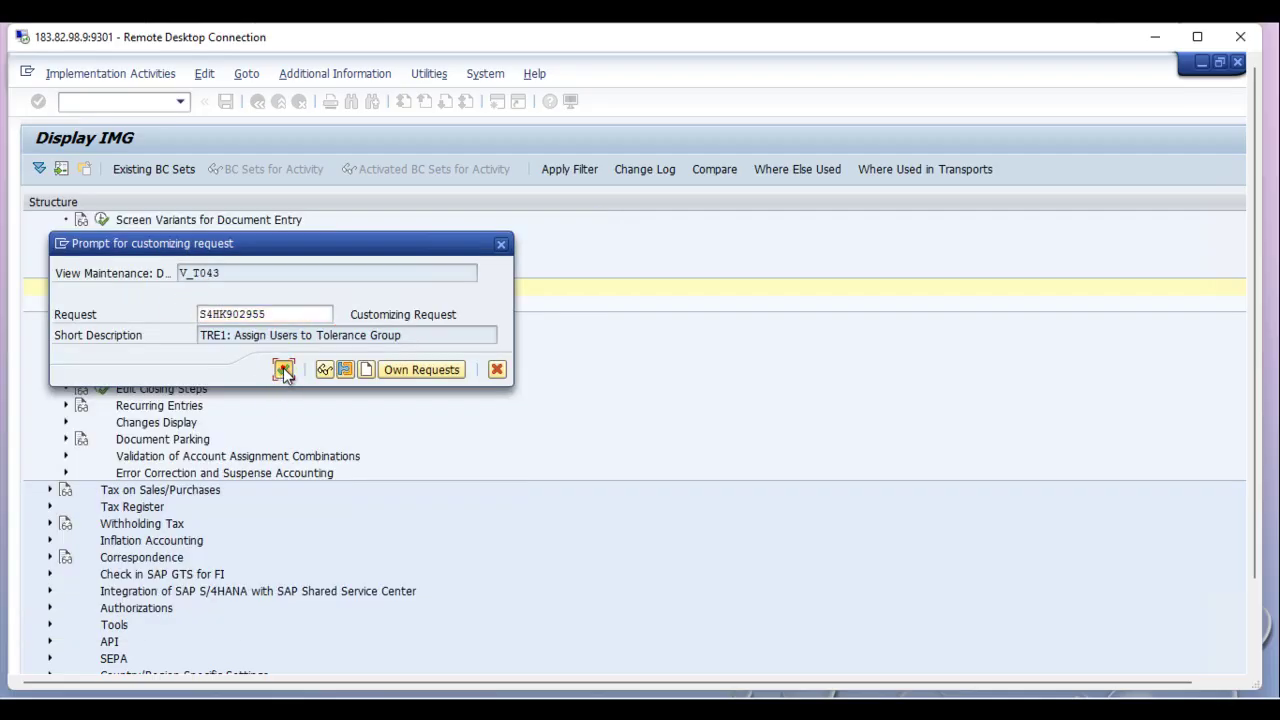
Return to the acquisition header, closing the message help, and resubmit the header data to reach the First Line Item fields
left_click(283, 106)
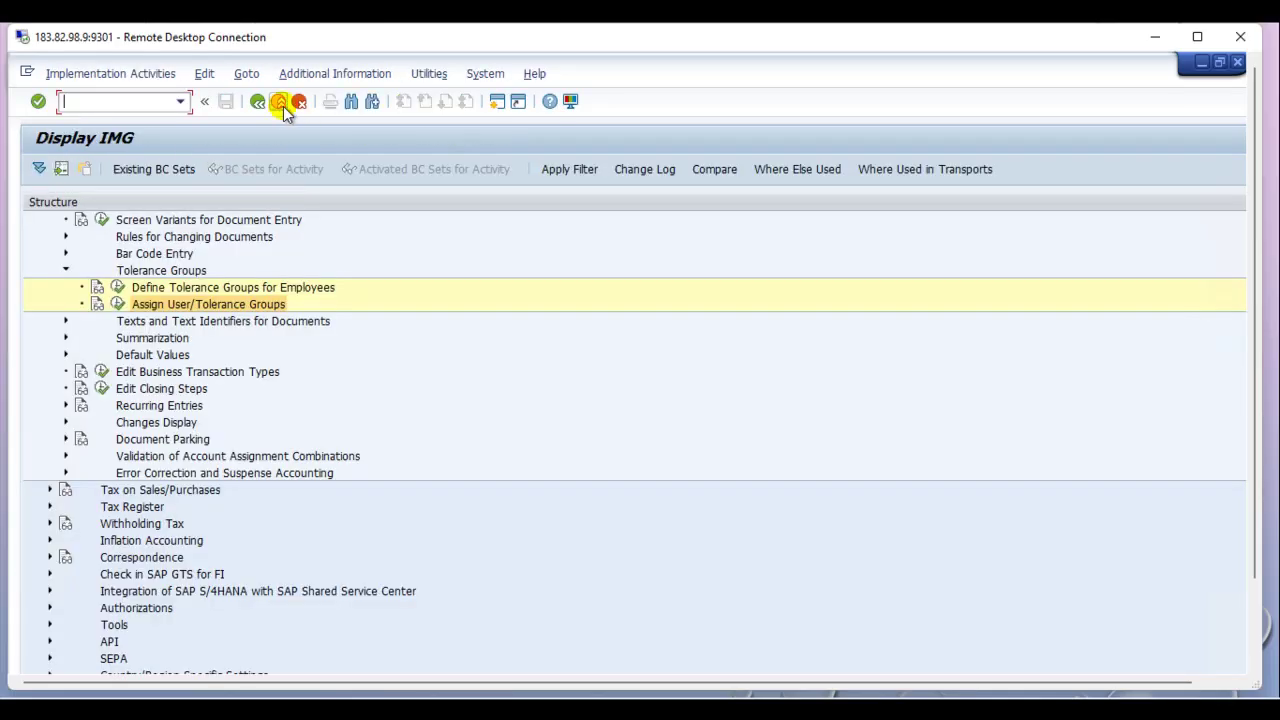
left_click(283, 106)
double_click(1145, 332)
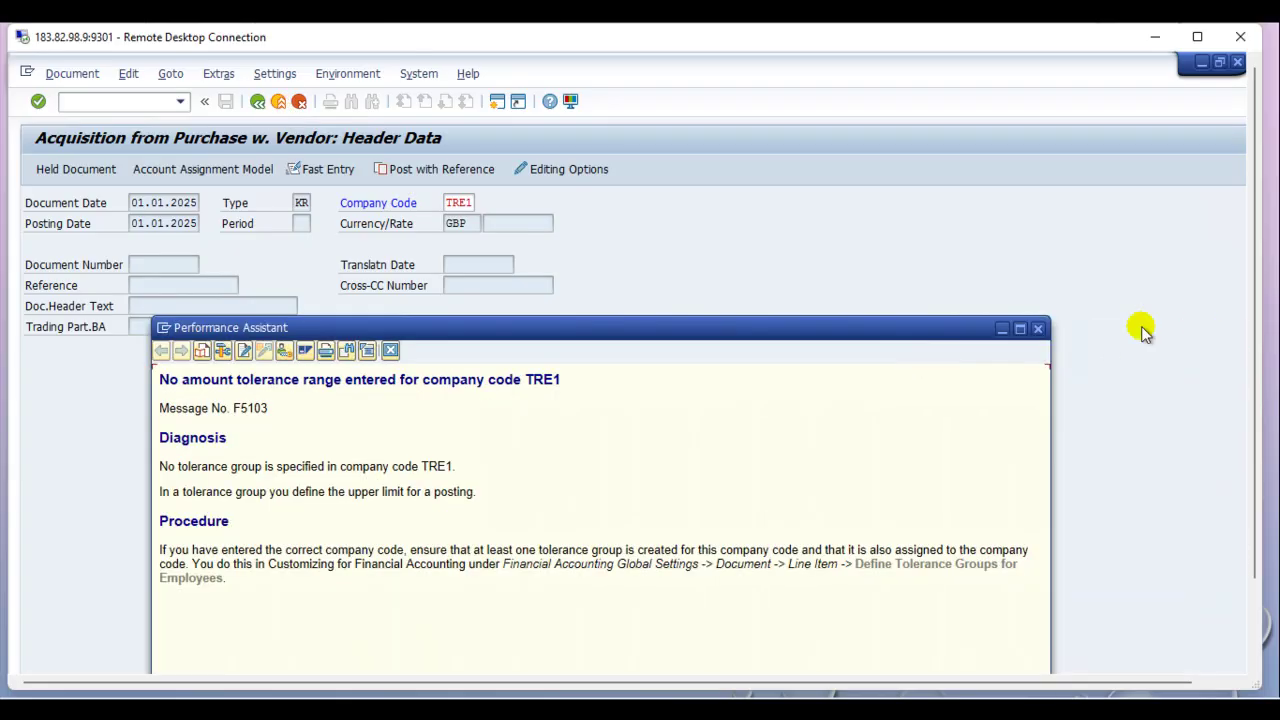
left_click(1037, 330)
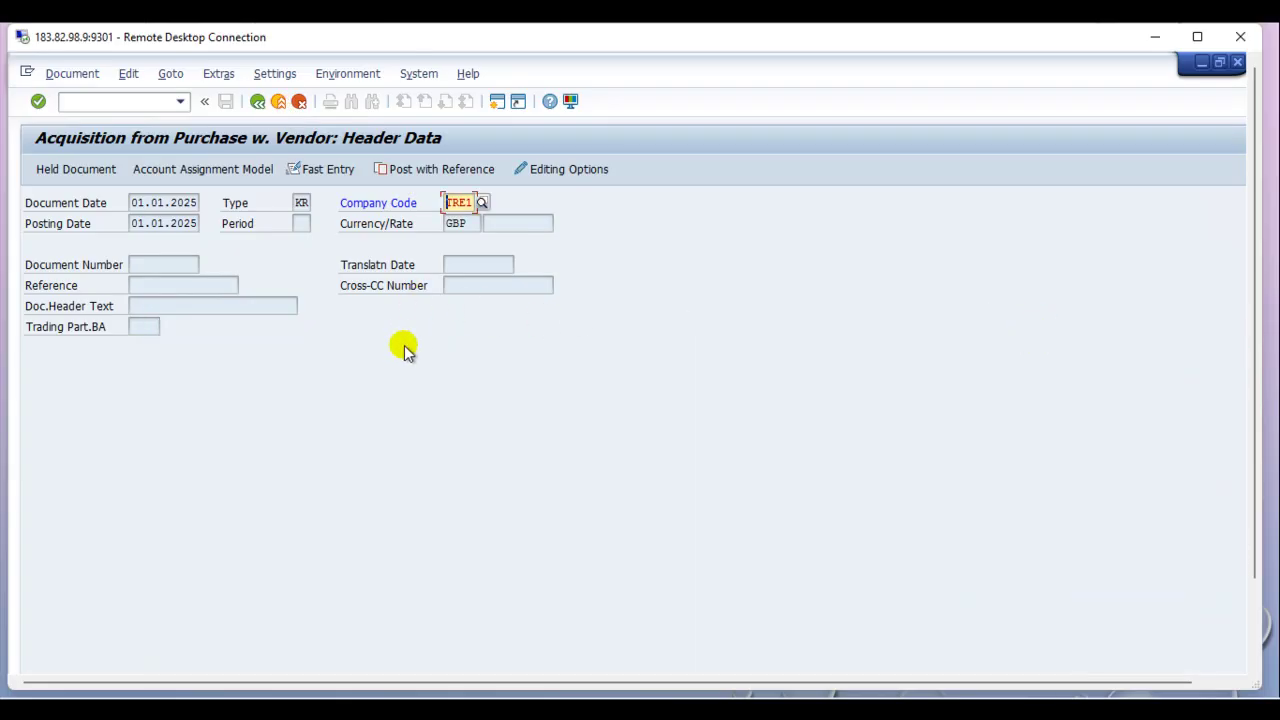
scroll(366, 328, "down", 1)
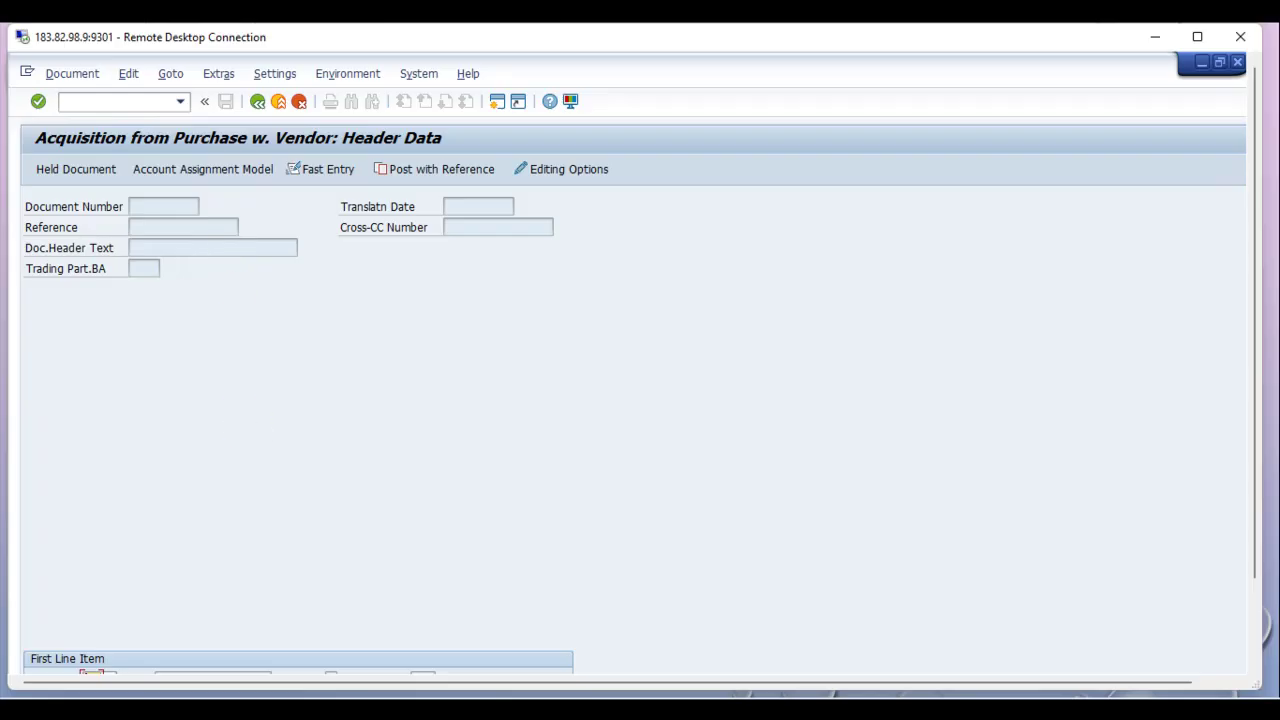
scroll(1250, 230, "down", 2)
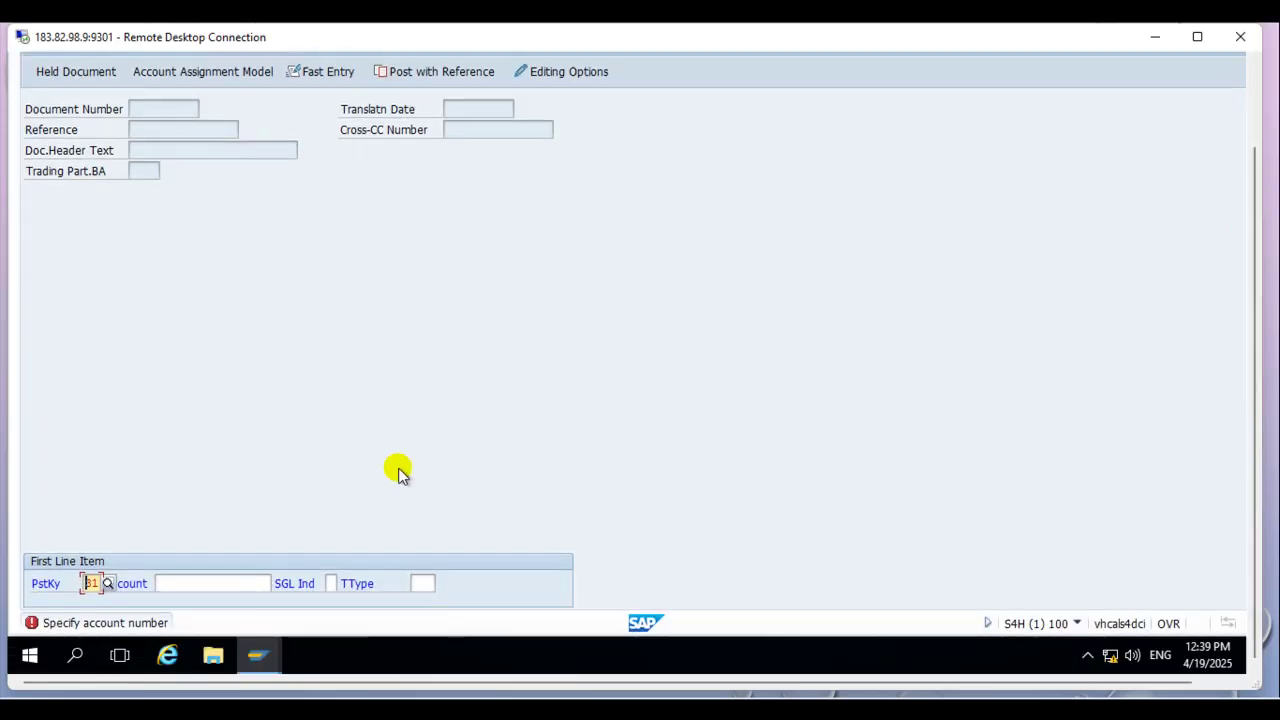
Choose Supplier Dealer in London from company code TRE1's suppliers as the first line item's account and continue to the vendor item
left_click(197, 582)
left_click(278, 583)
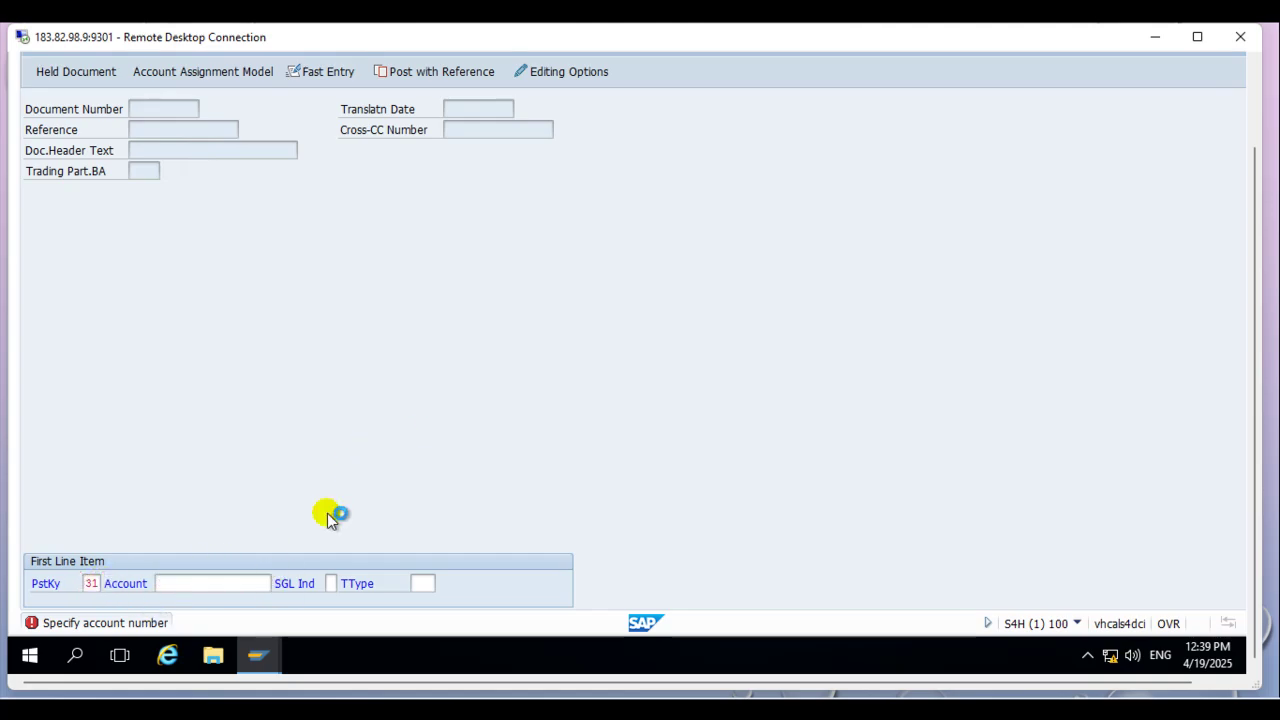
key("F4")
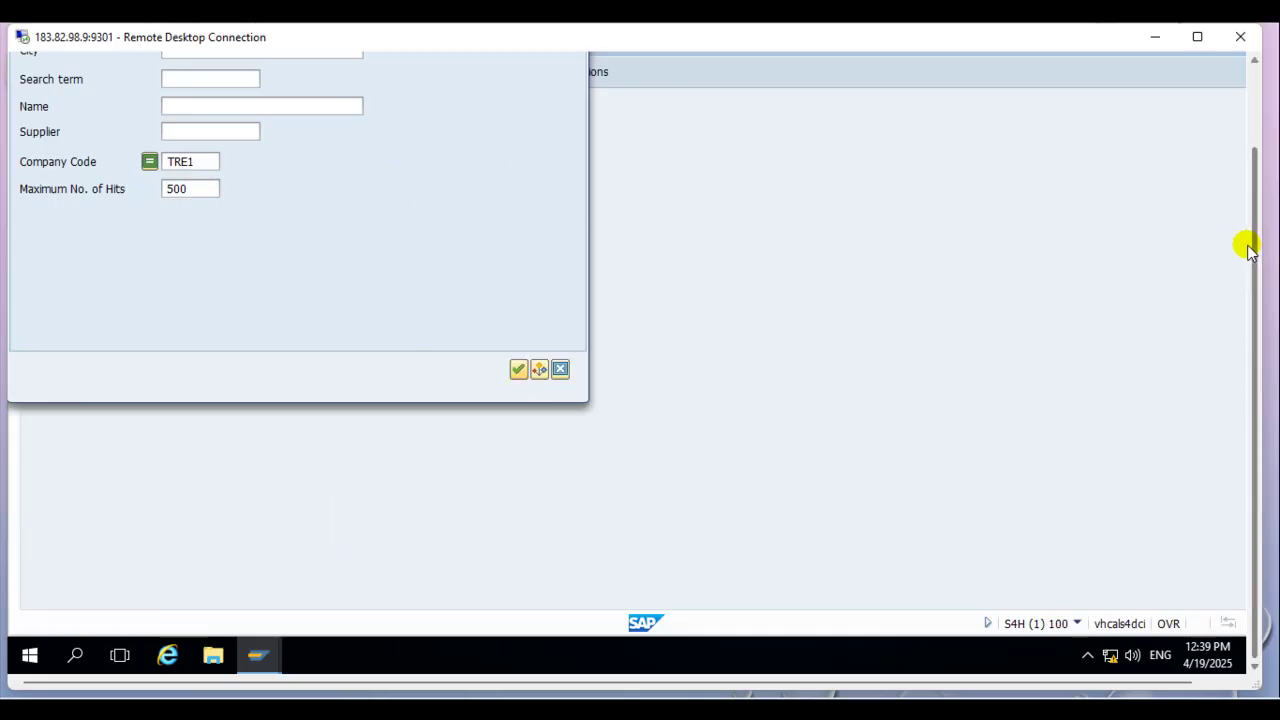
left_click_drag(1248, 250, 1254, 206)
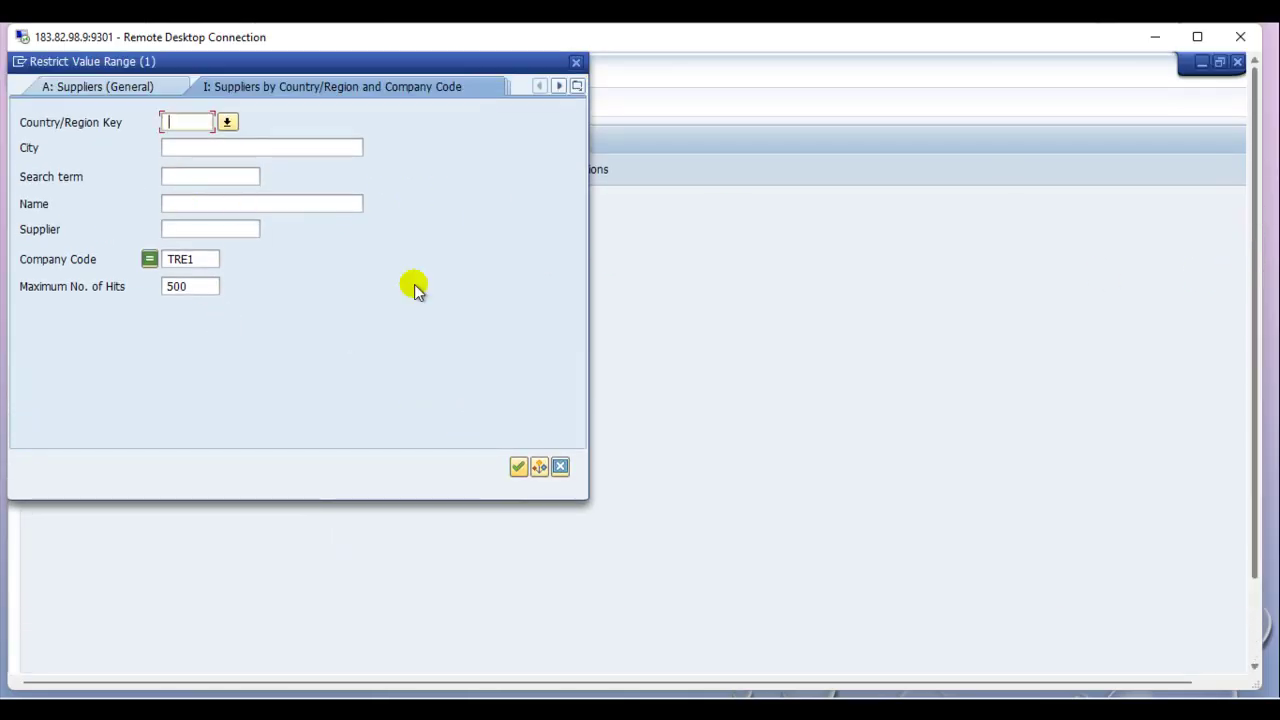
left_click(518, 467)
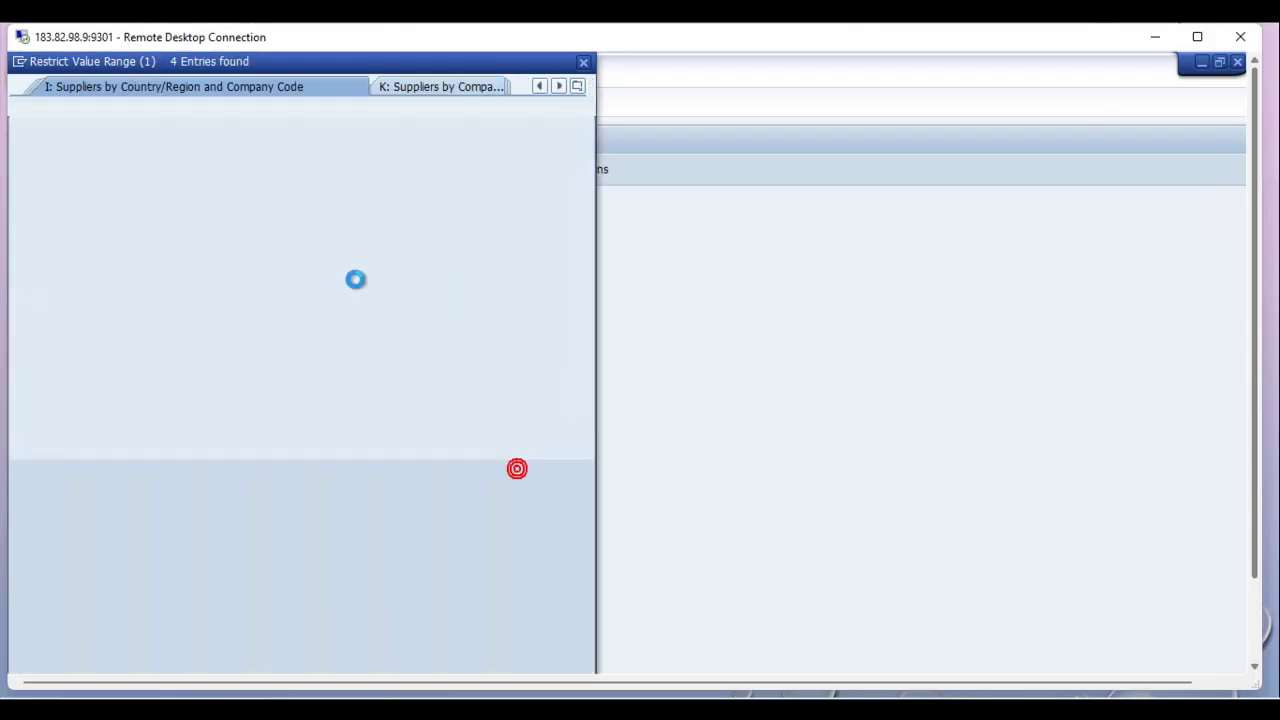
left_click(307, 207)
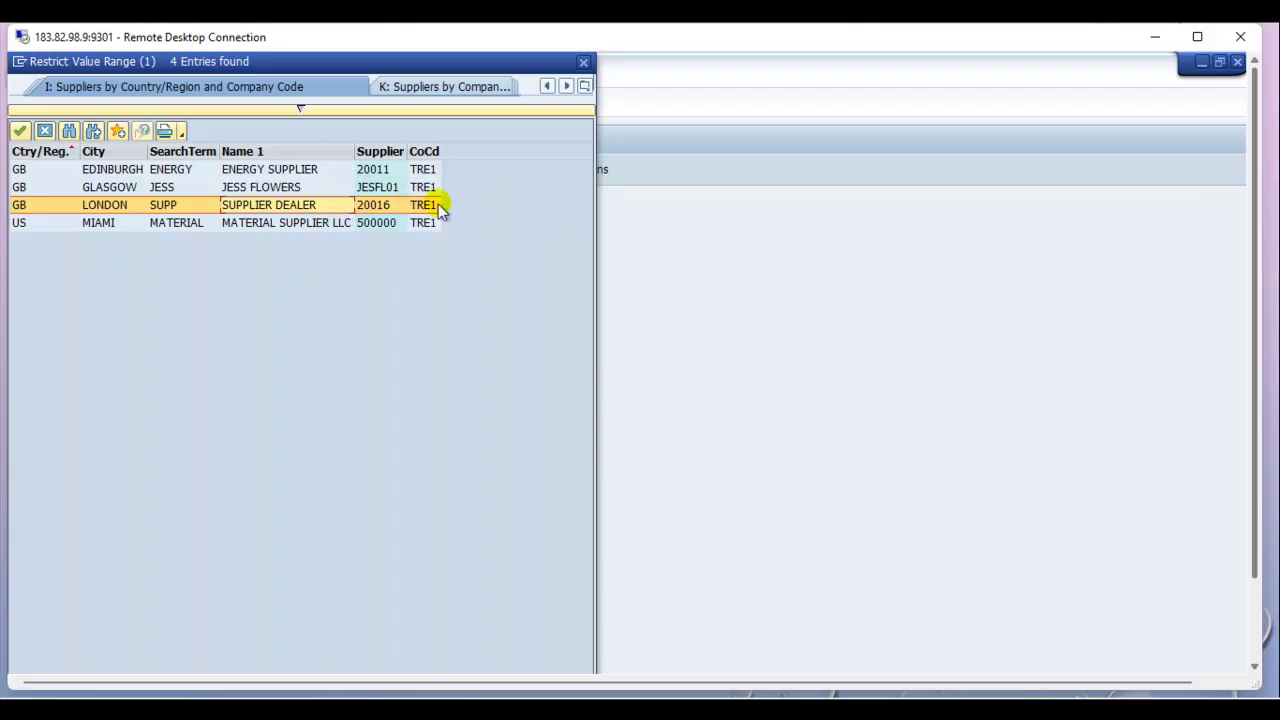
double_click(297, 204)
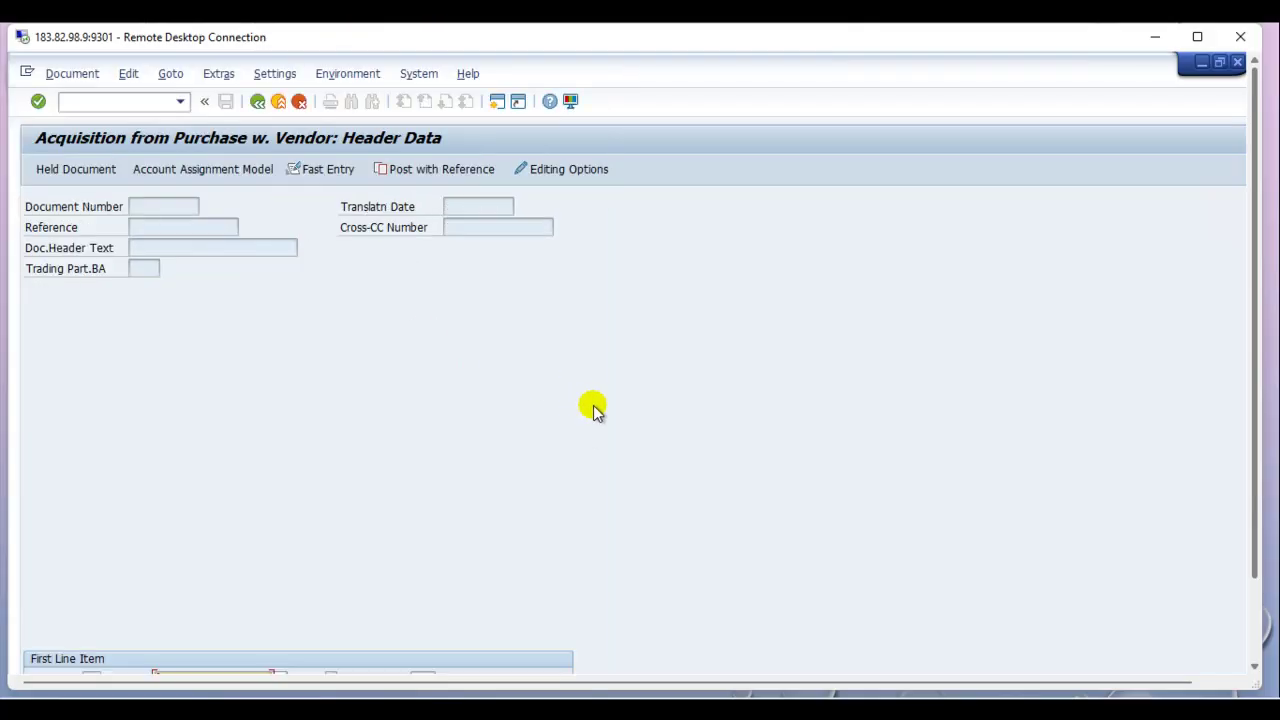
key("Return")
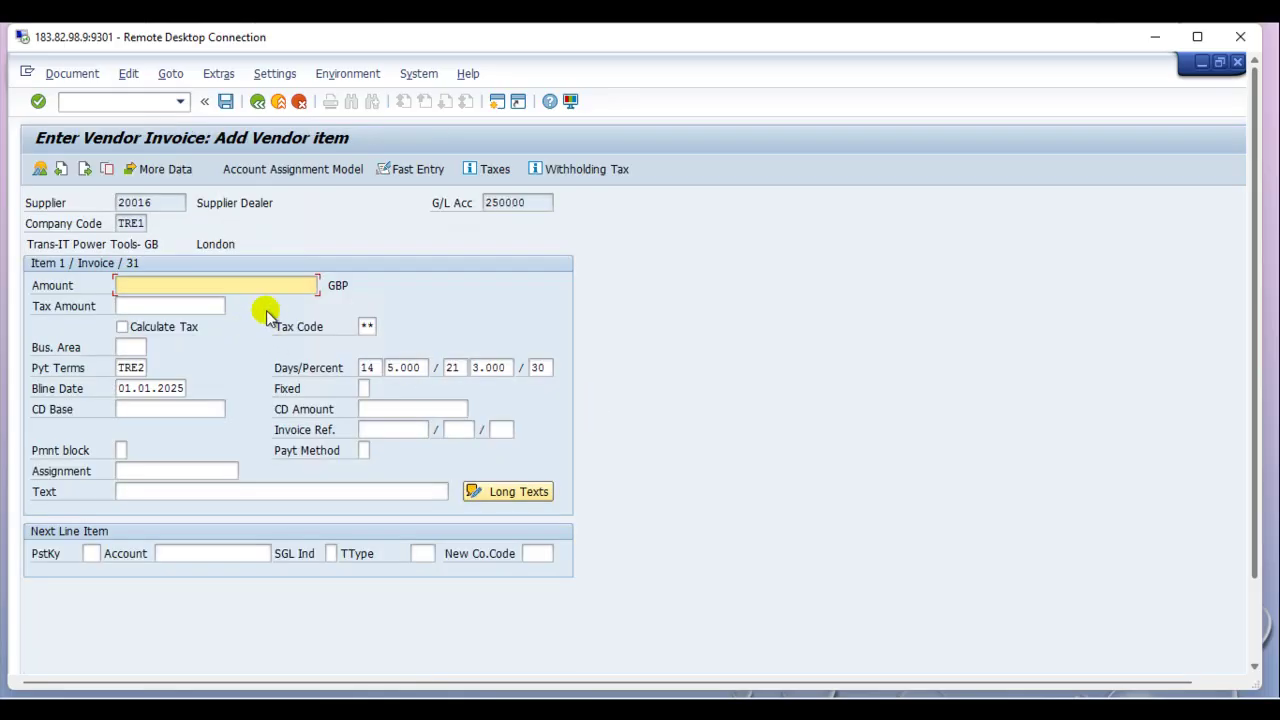
Set the vendor item's amount to 35000 GBP and its text to "Asset Acquisition"
type("35000")
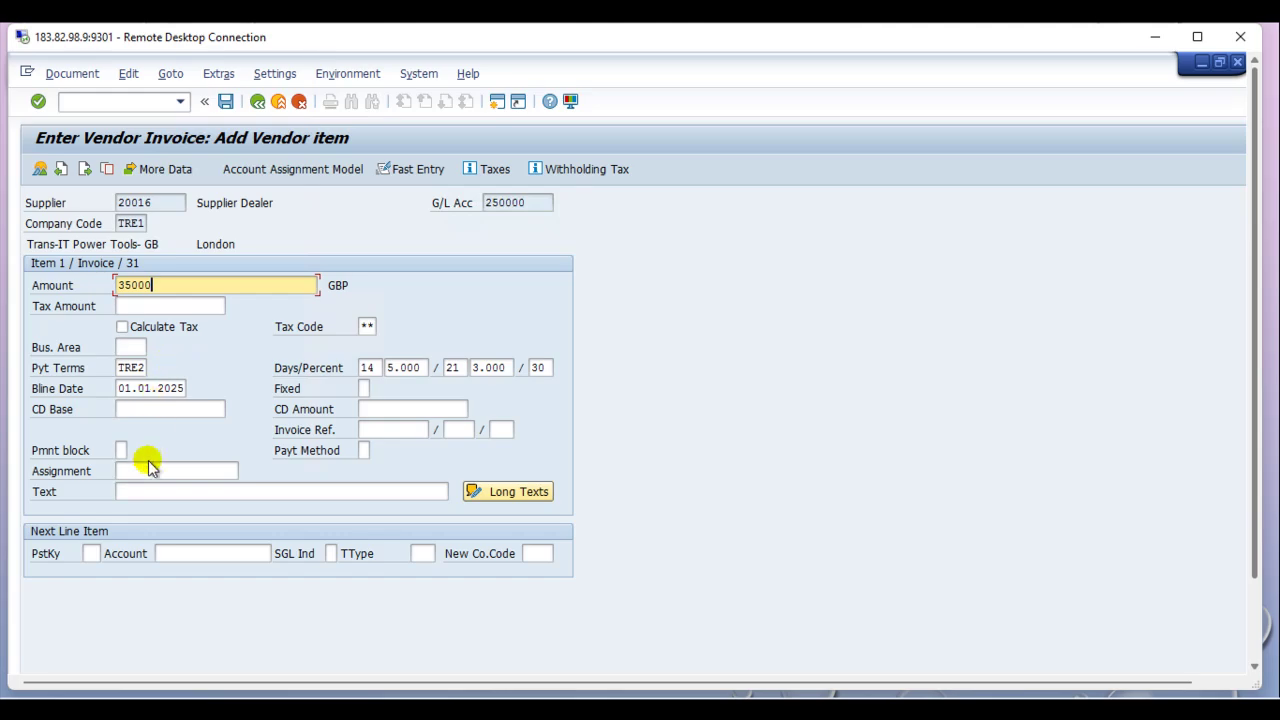
left_click(156, 487)
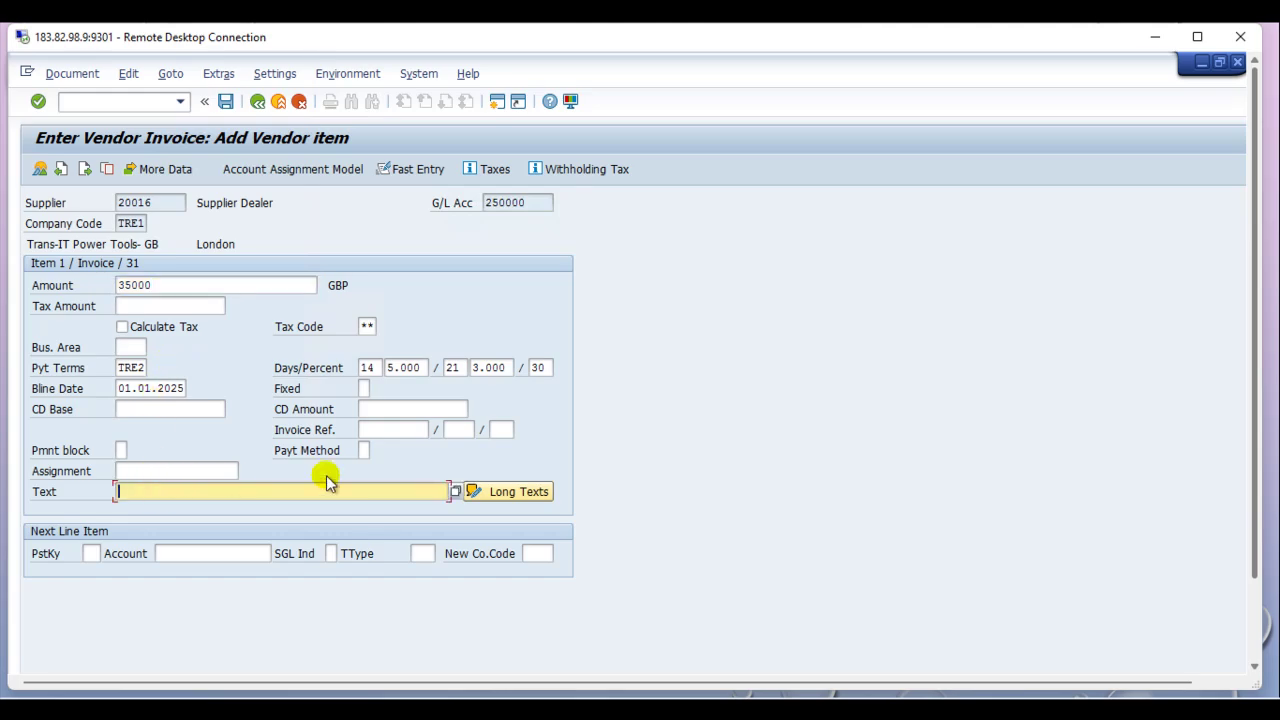
type("As")
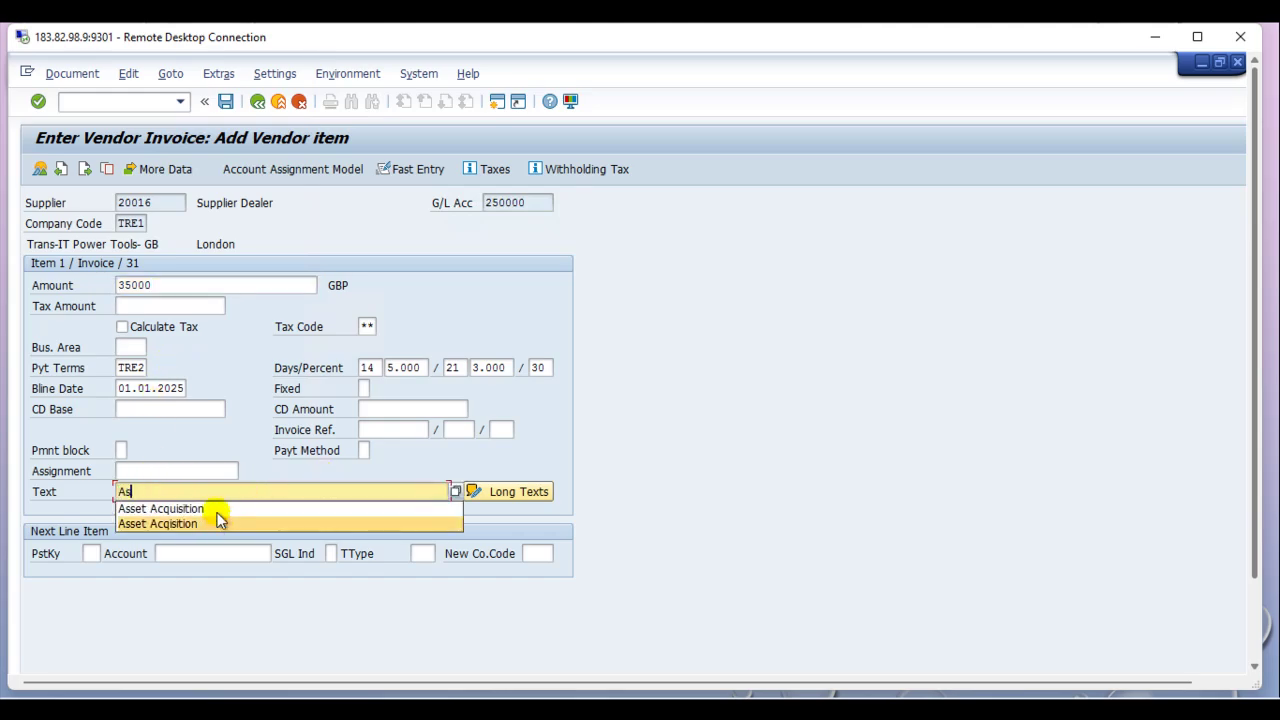
left_click(219, 519)
Choose posting key 70 (Debit asset) for the next line item
left_click(91, 557)
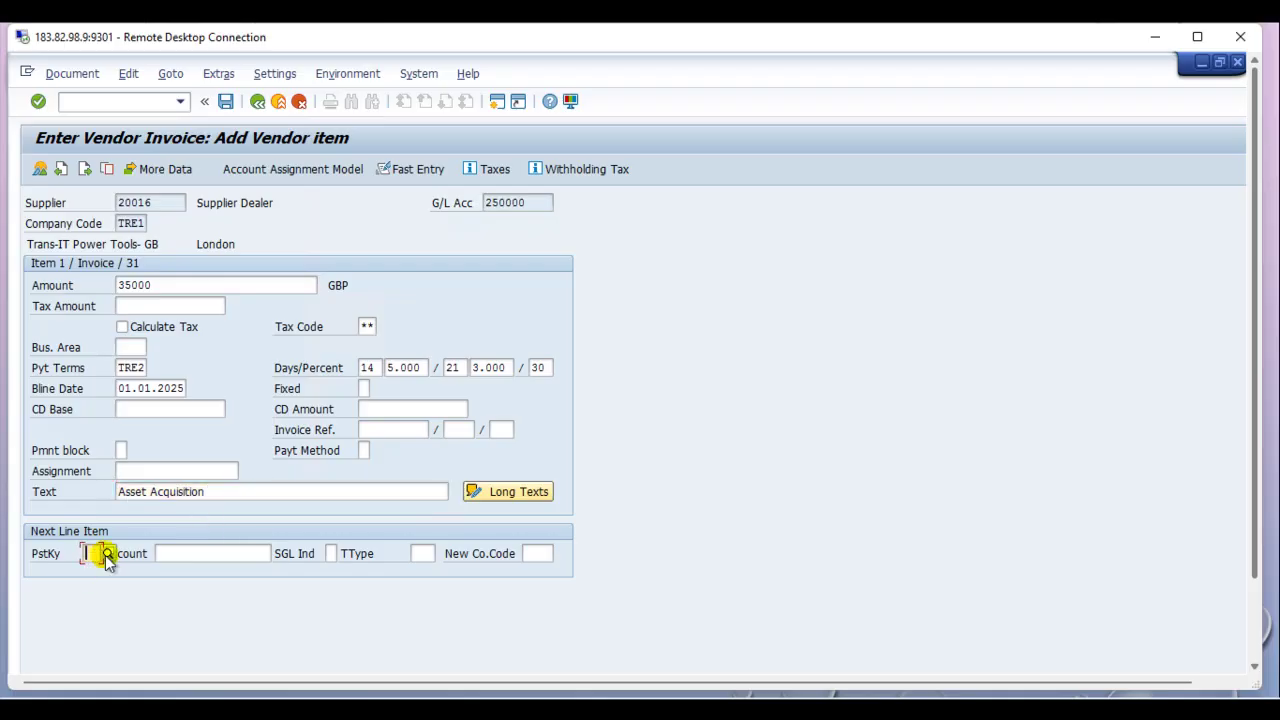
left_click(108, 558)
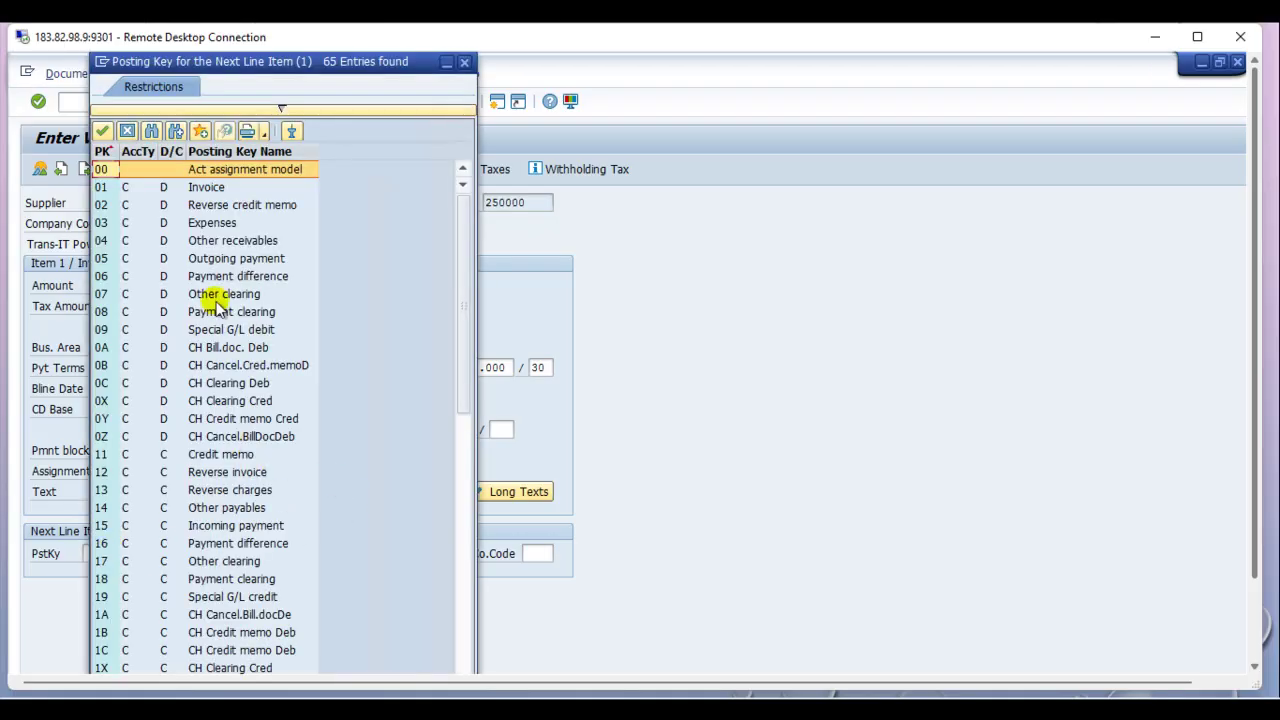
scroll(200, 476, "down", 5)
scroll(155, 565, "down", 5)
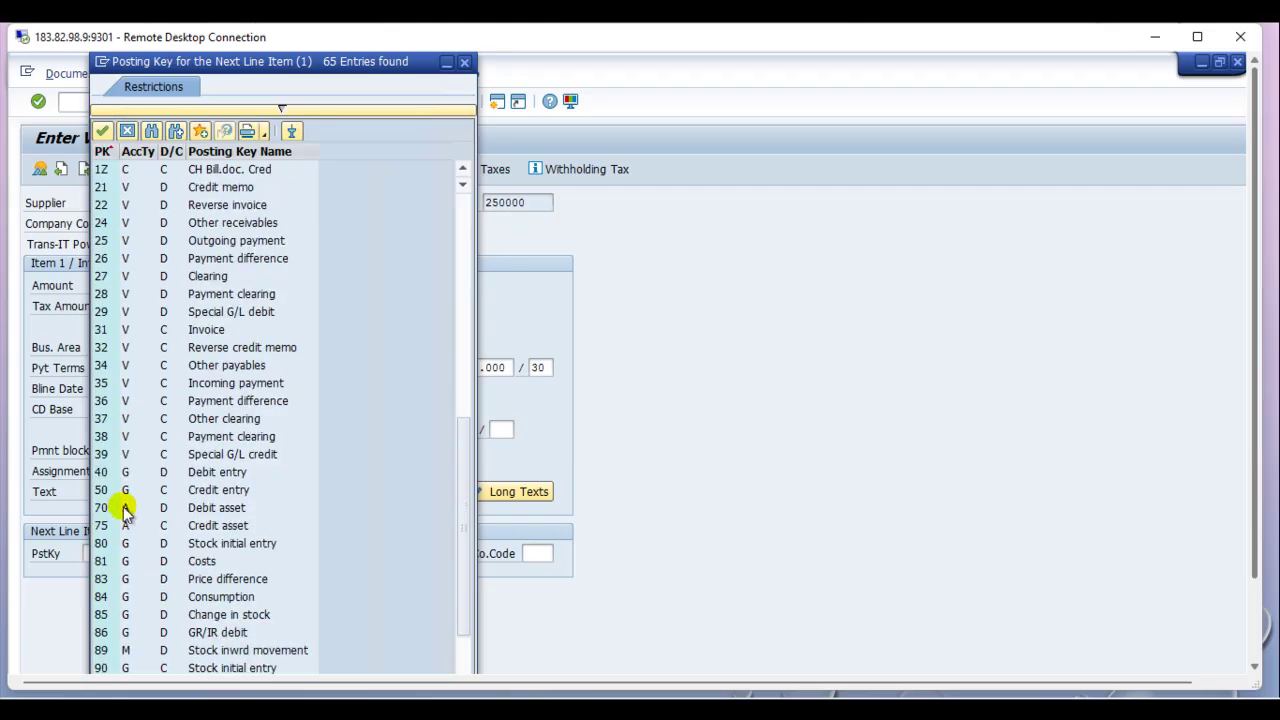
double_click(206, 508)
Look up TRE1's assets by cost center and choose the Range Rover asset 40005-0 as the next line item's account
left_click(210, 556)
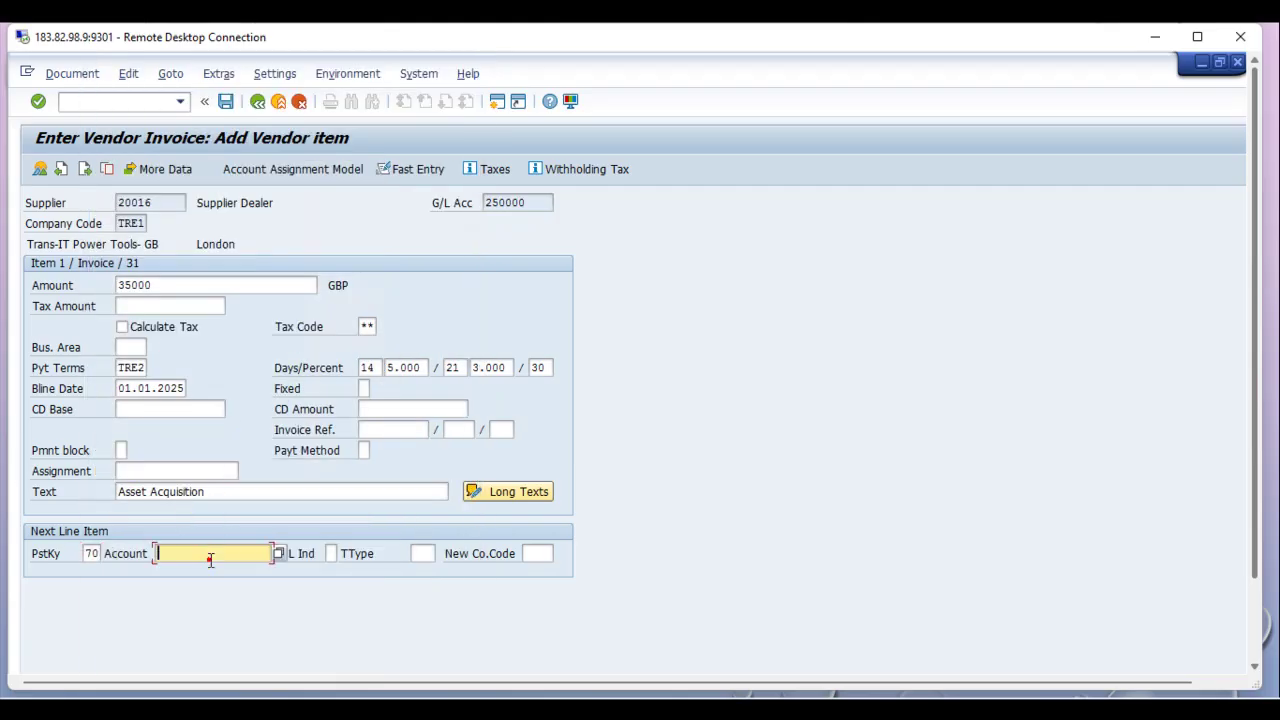
left_click(280, 553)
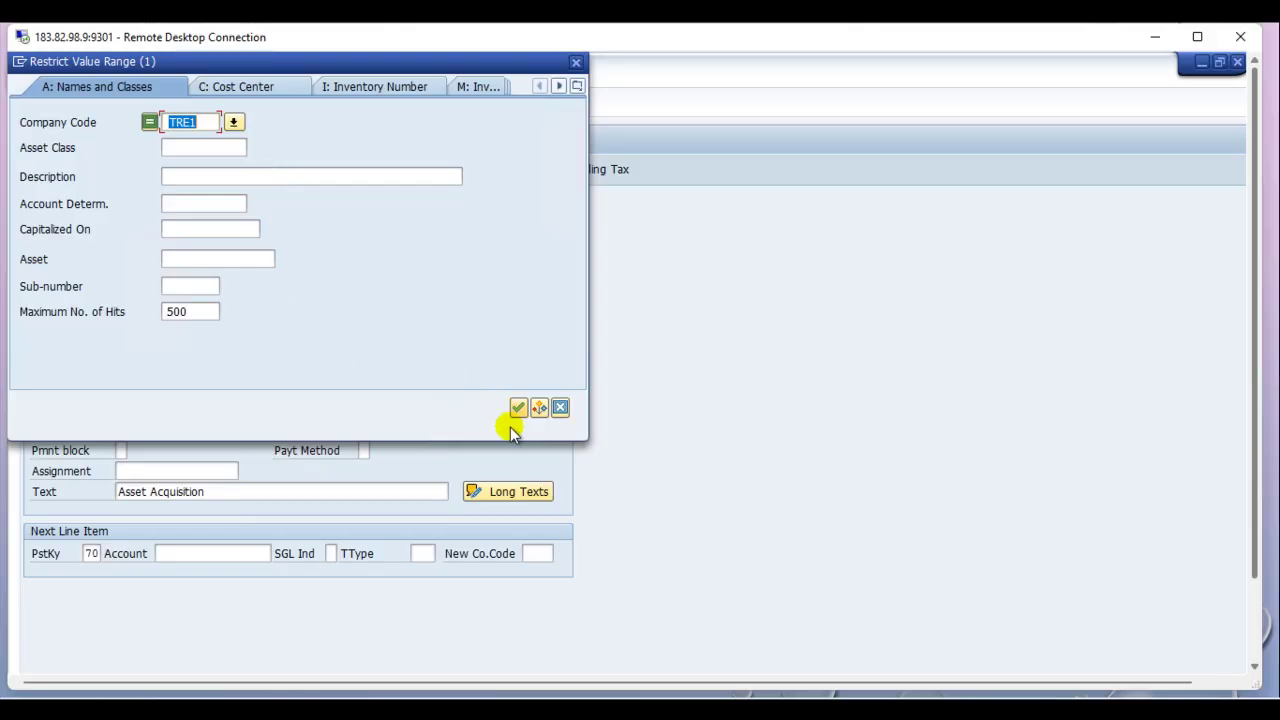
left_click(270, 85)
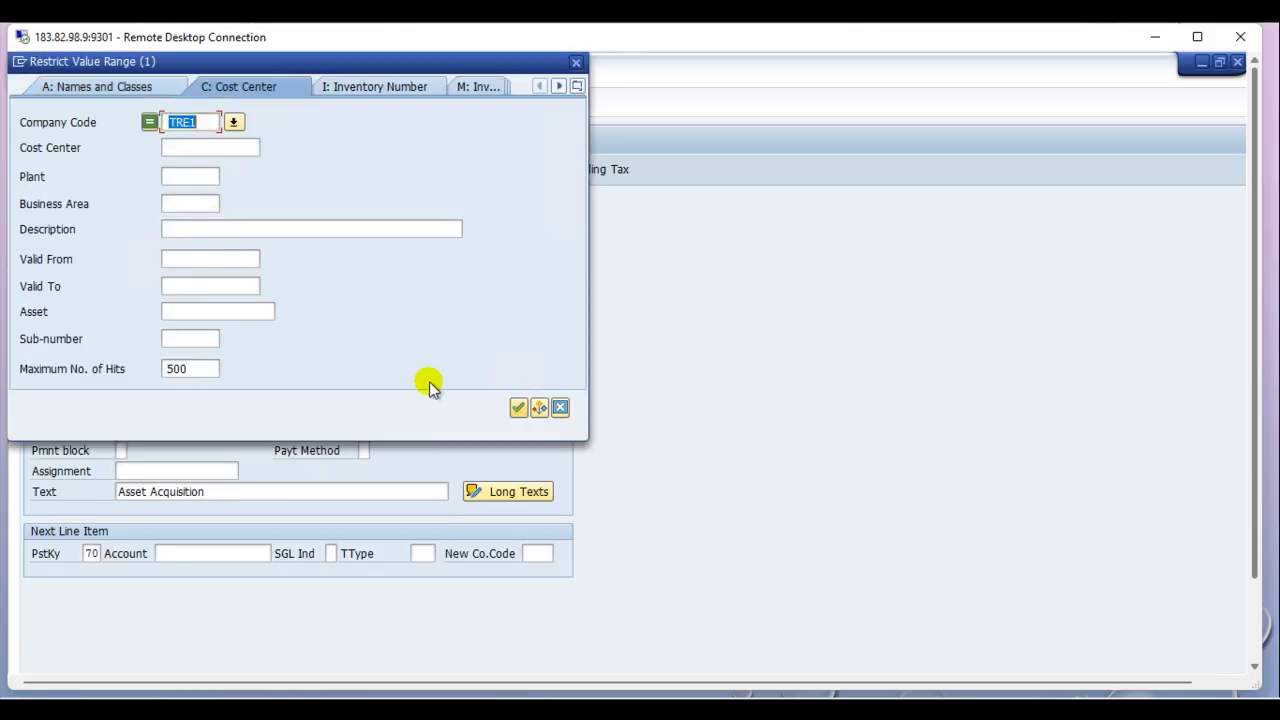
left_click(517, 408)
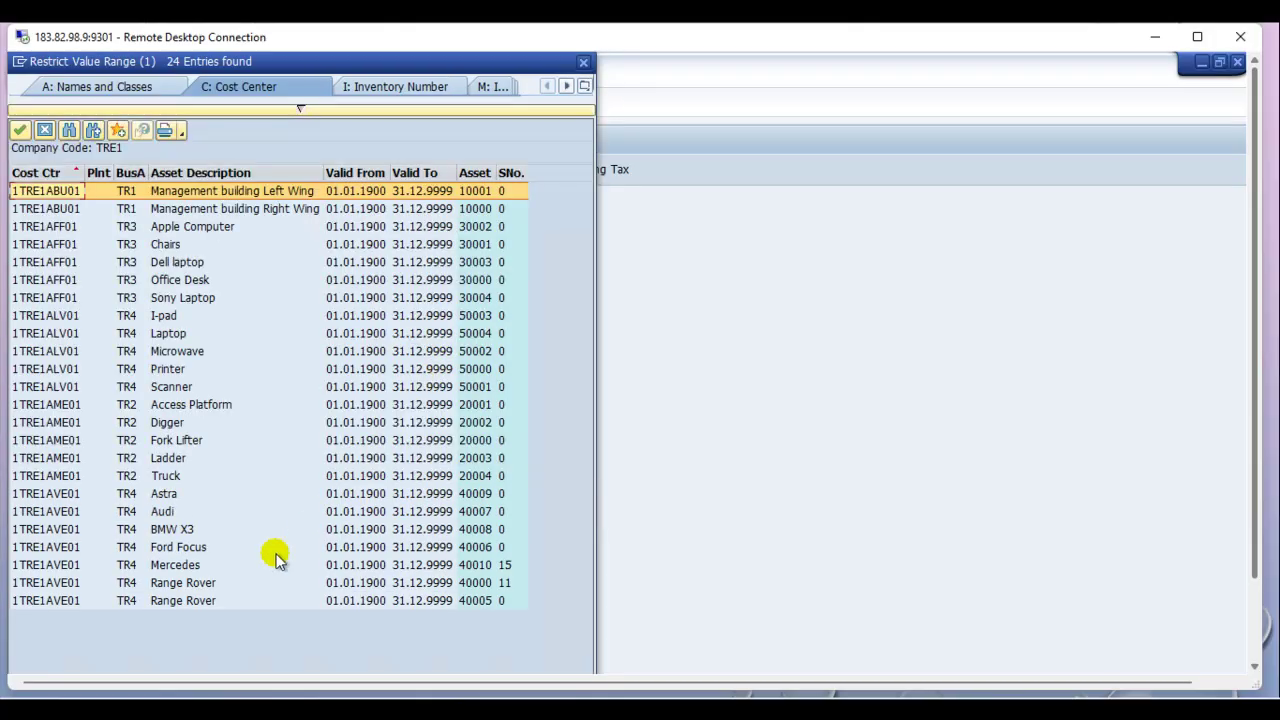
double_click(438, 600)
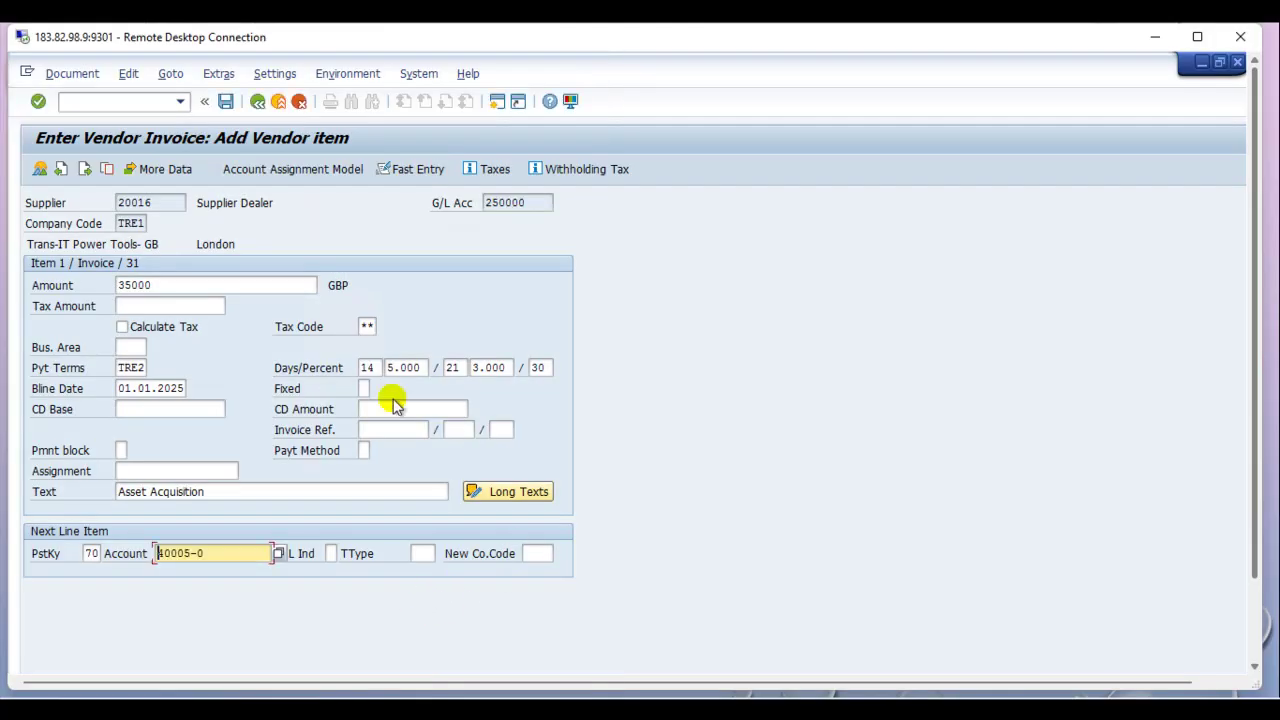
Set the next line item's transaction type to 100 (External asset acquisition) and submit the vendor item
left_click(418, 553)
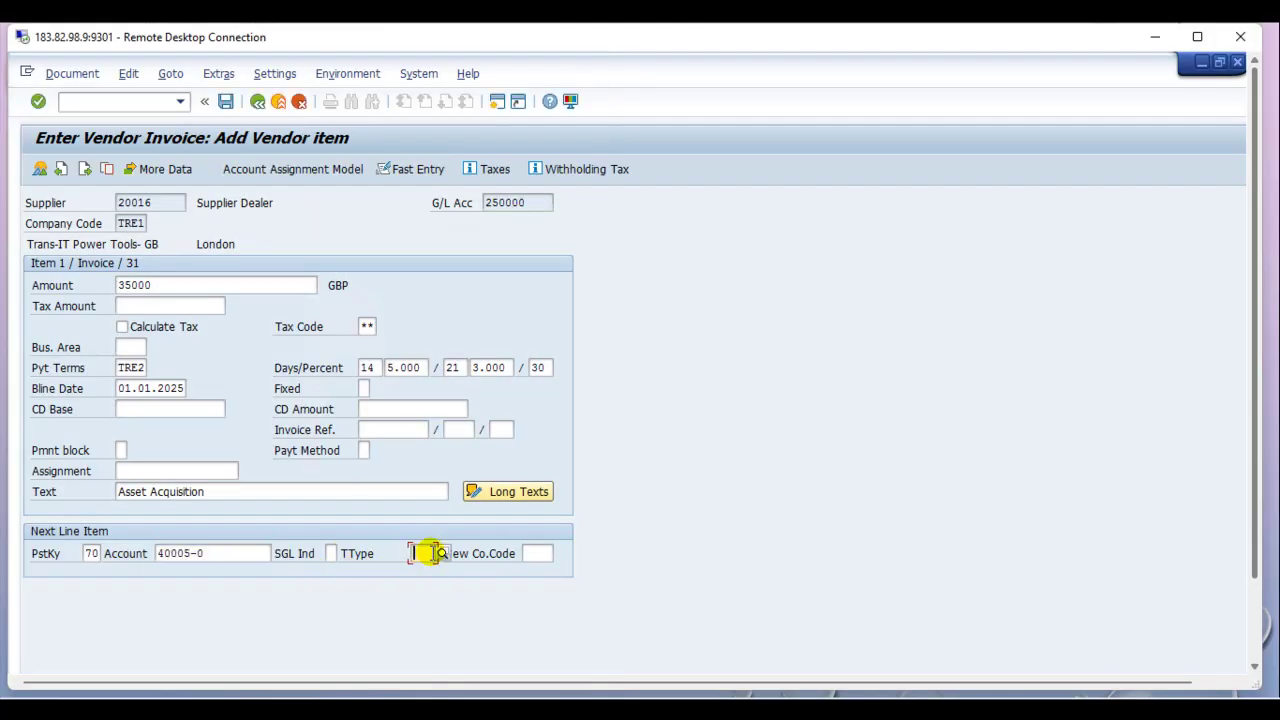
type("19")
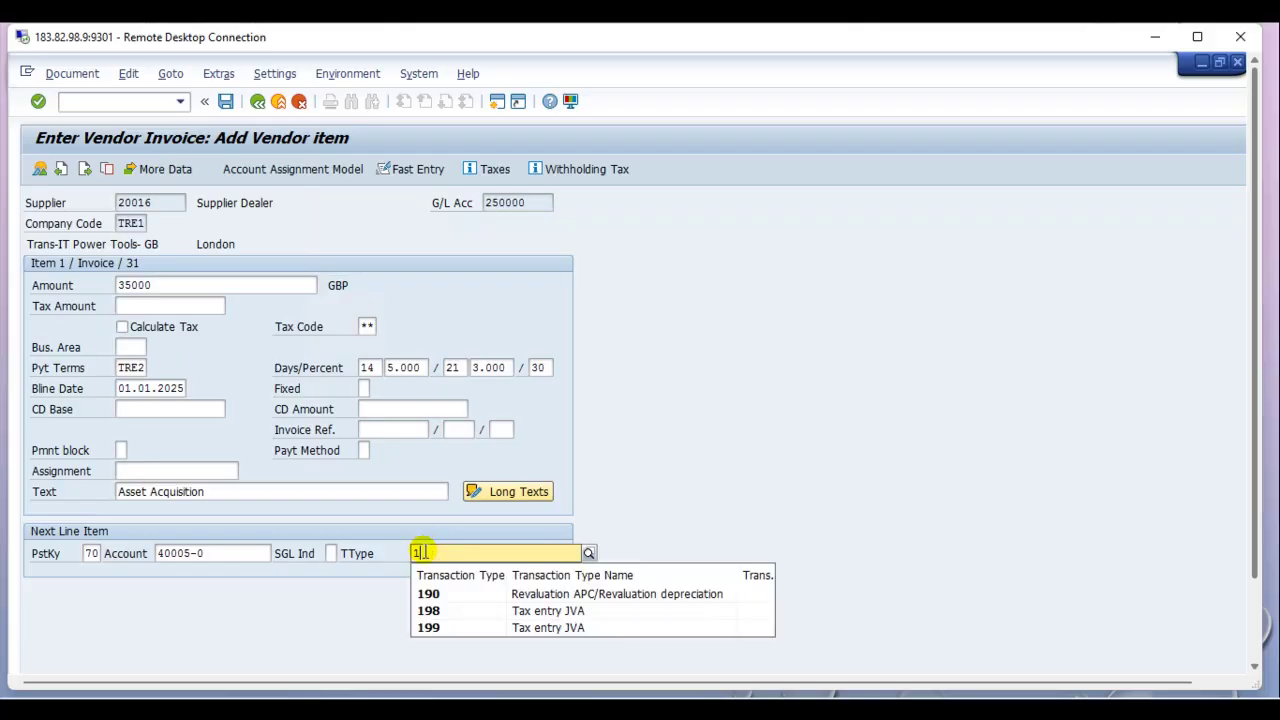
key("BackSpace")
type("0")
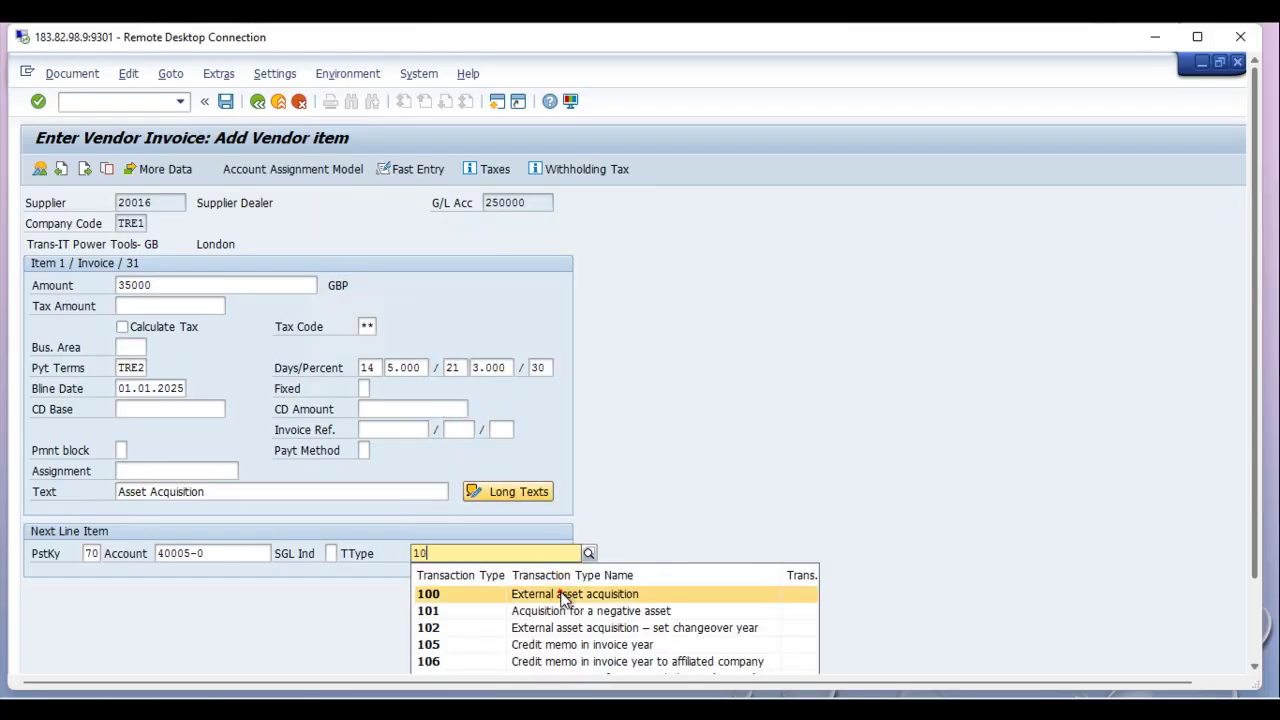
left_click(563, 594)
key("Return")
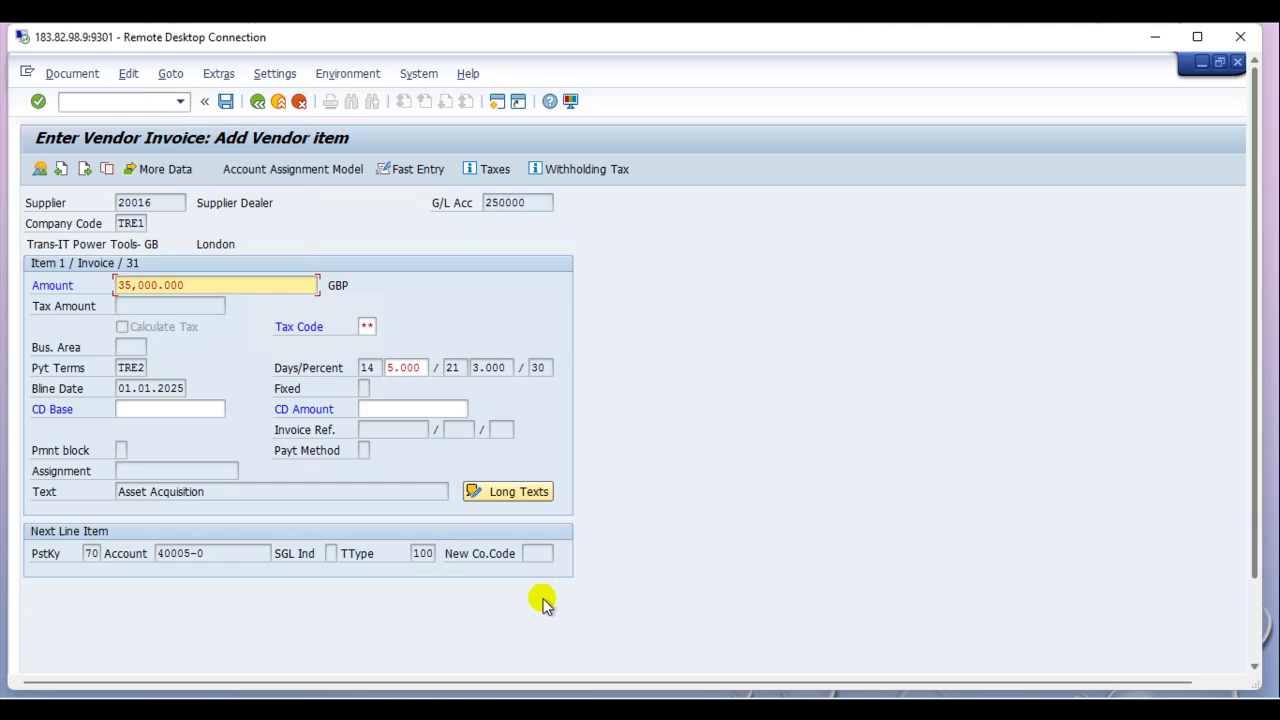
Read the detailed help for the error message on the vendor item and close it
left_click_drag(1254, 358, 1265, 455)
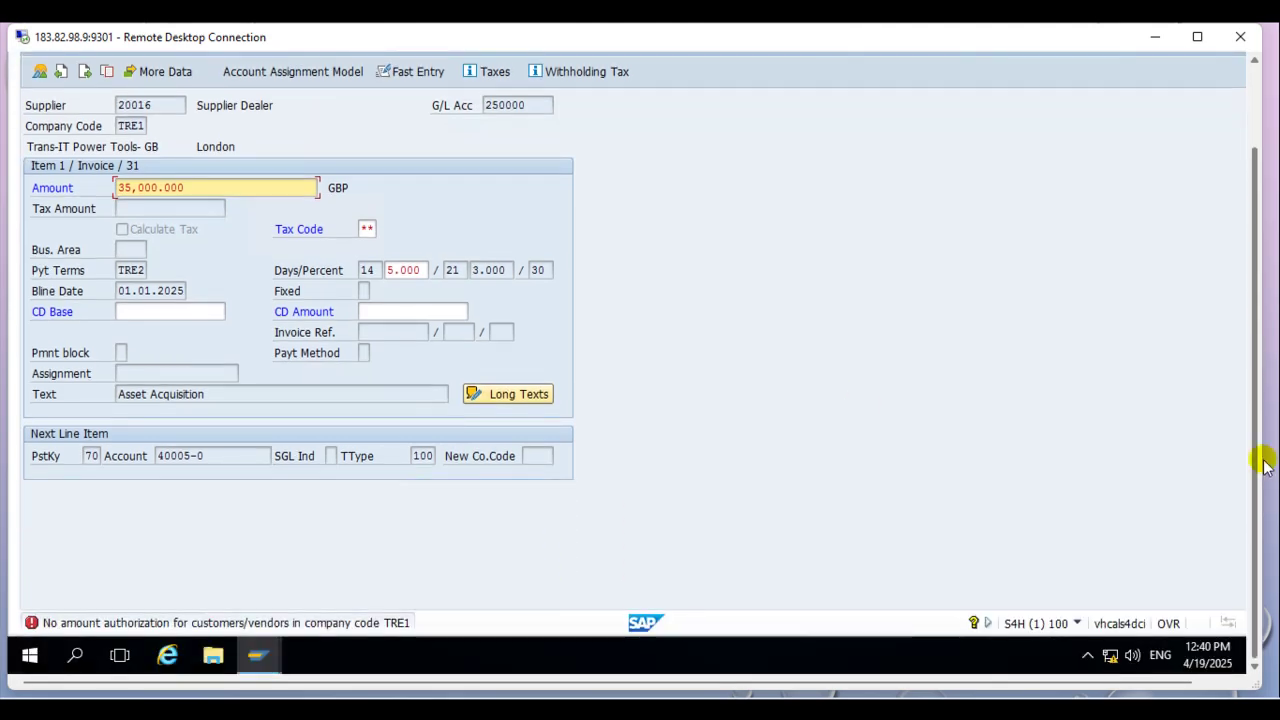
double_click(228, 622)
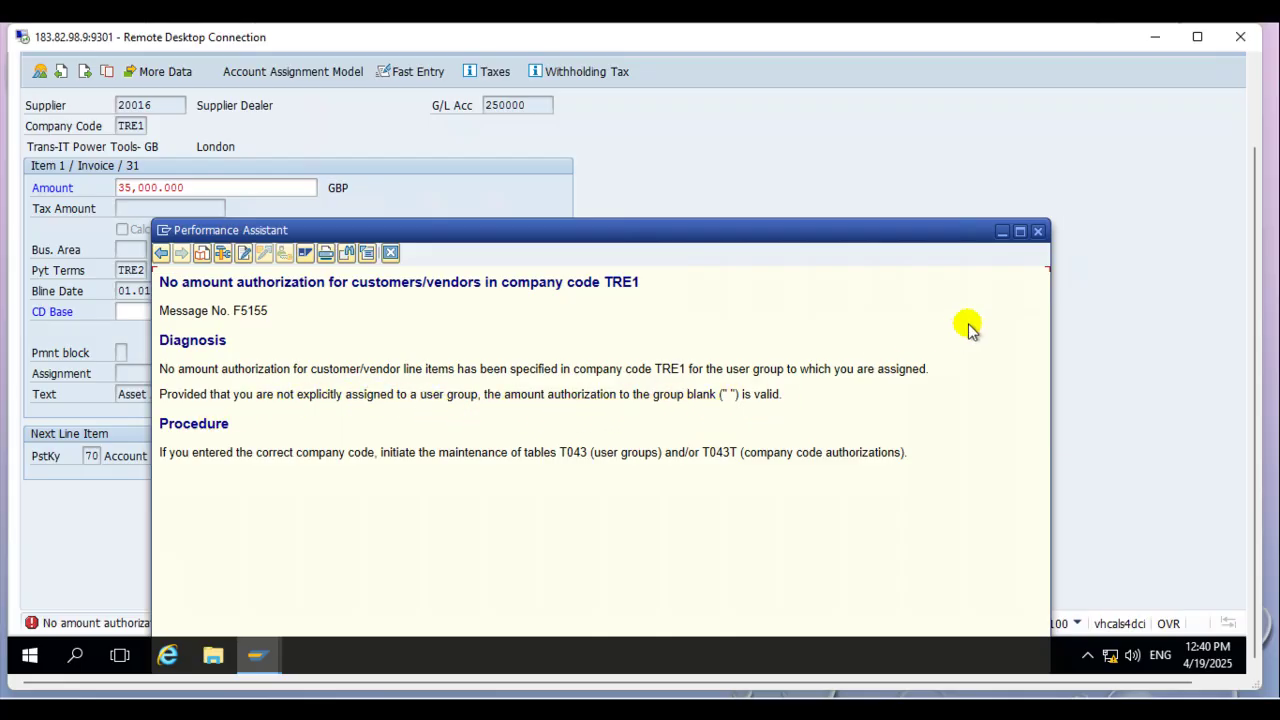
left_click(1039, 232)
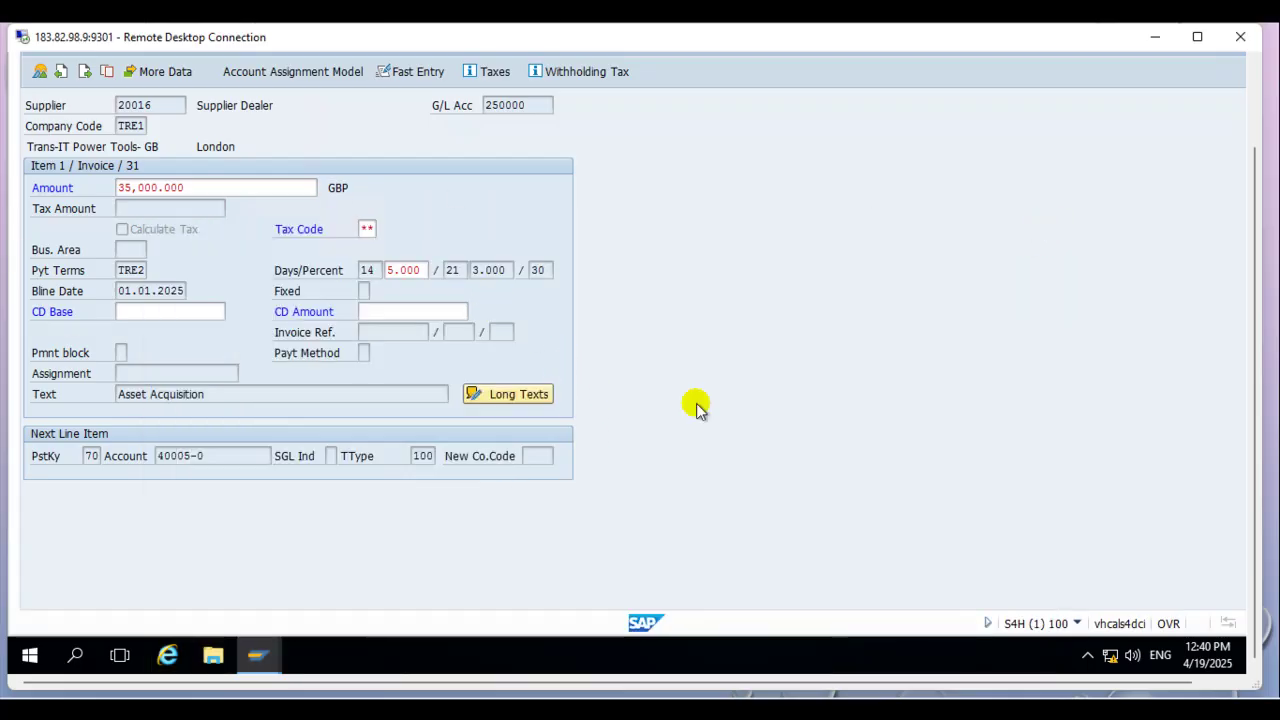
scroll(1252, 430, "up", 3)
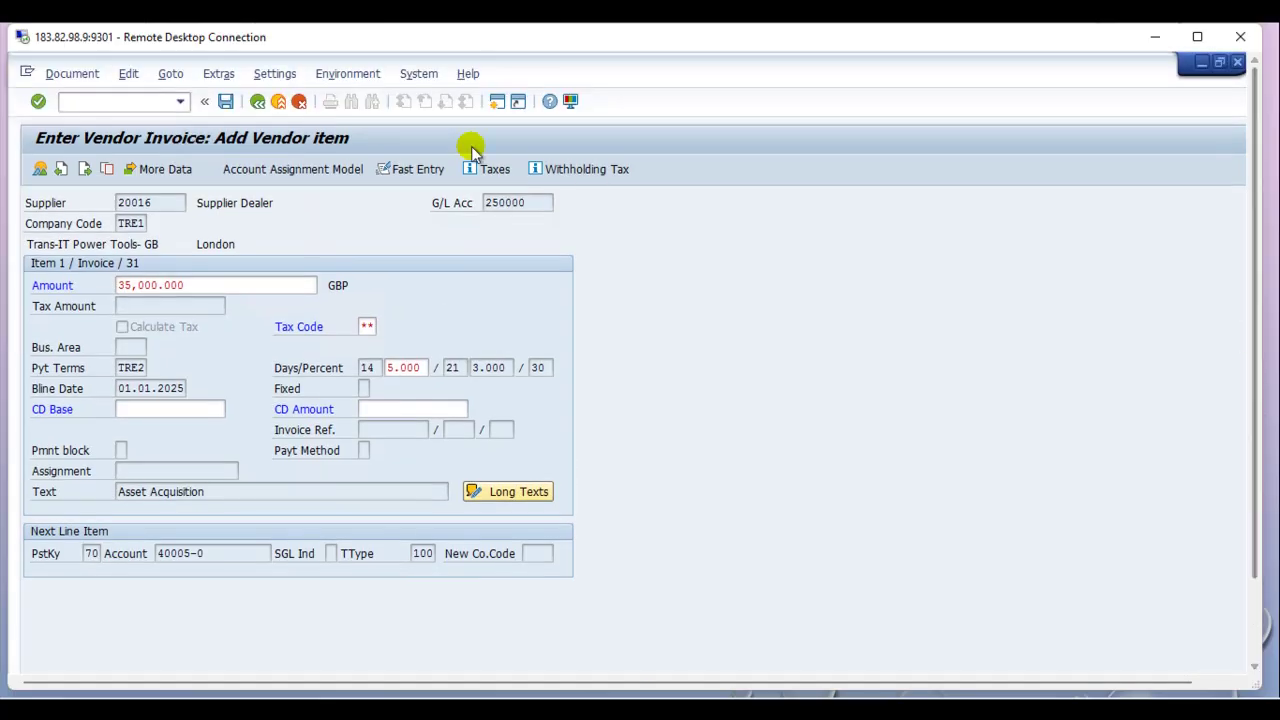
Leave the vendor invoice, open the Customer/Vendor Tolerances overview and position the list at company code TRE1
key("shift+F3")
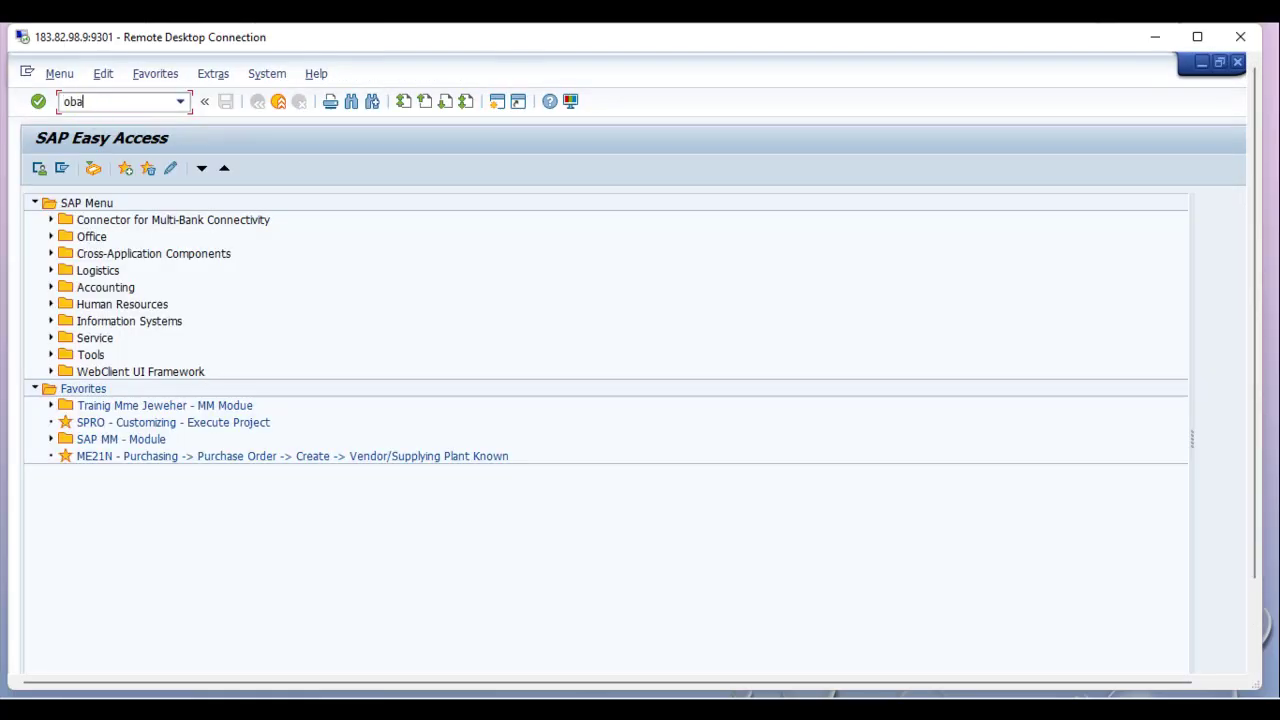
key("Return")
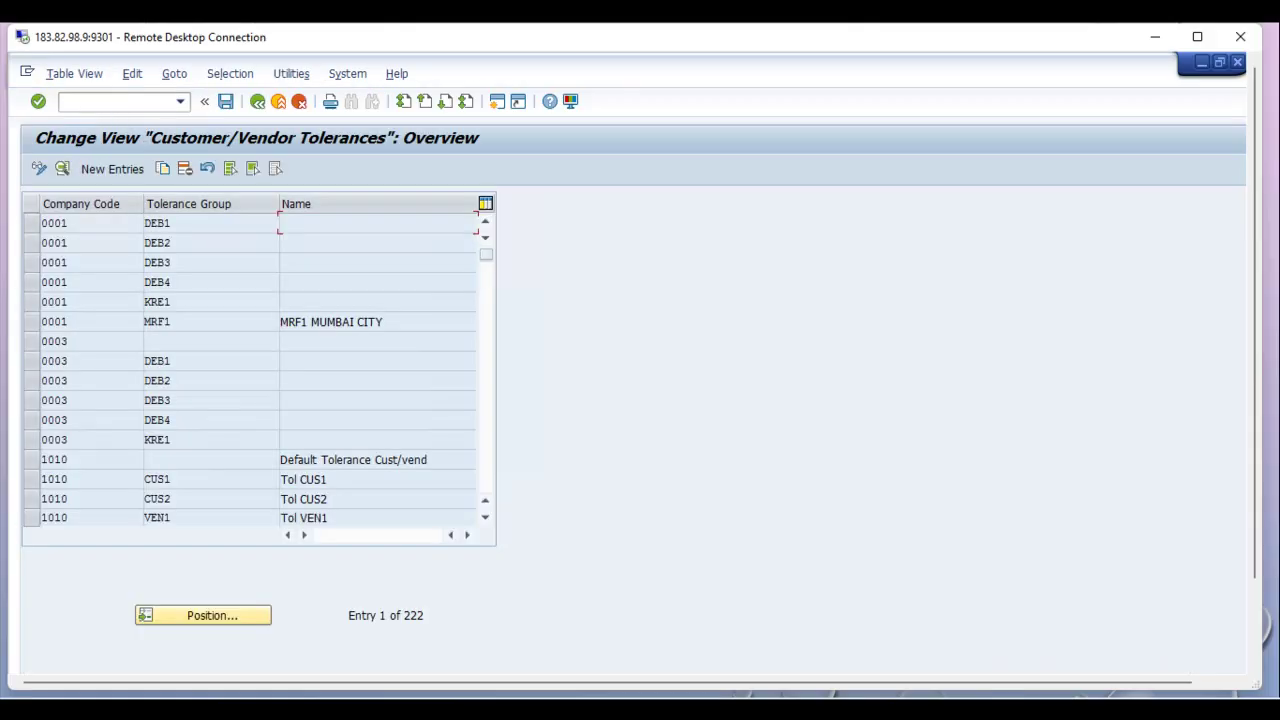
left_click(192, 613)
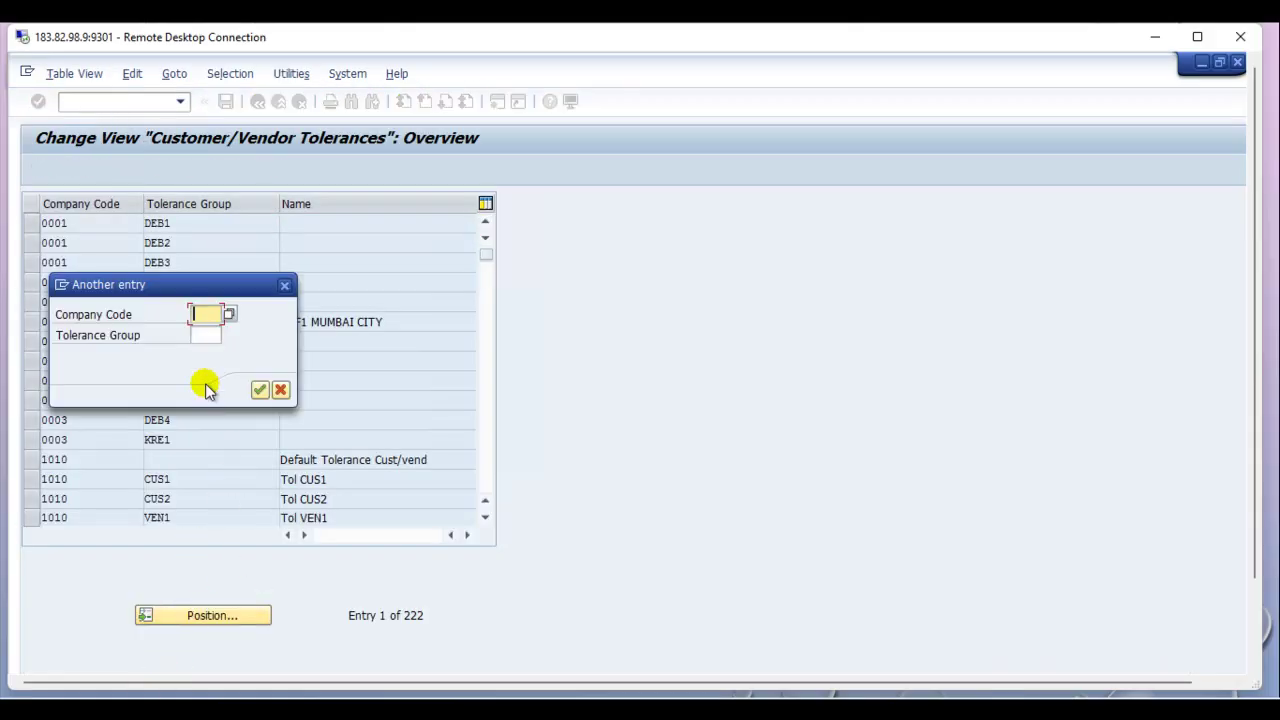
left_click(203, 315)
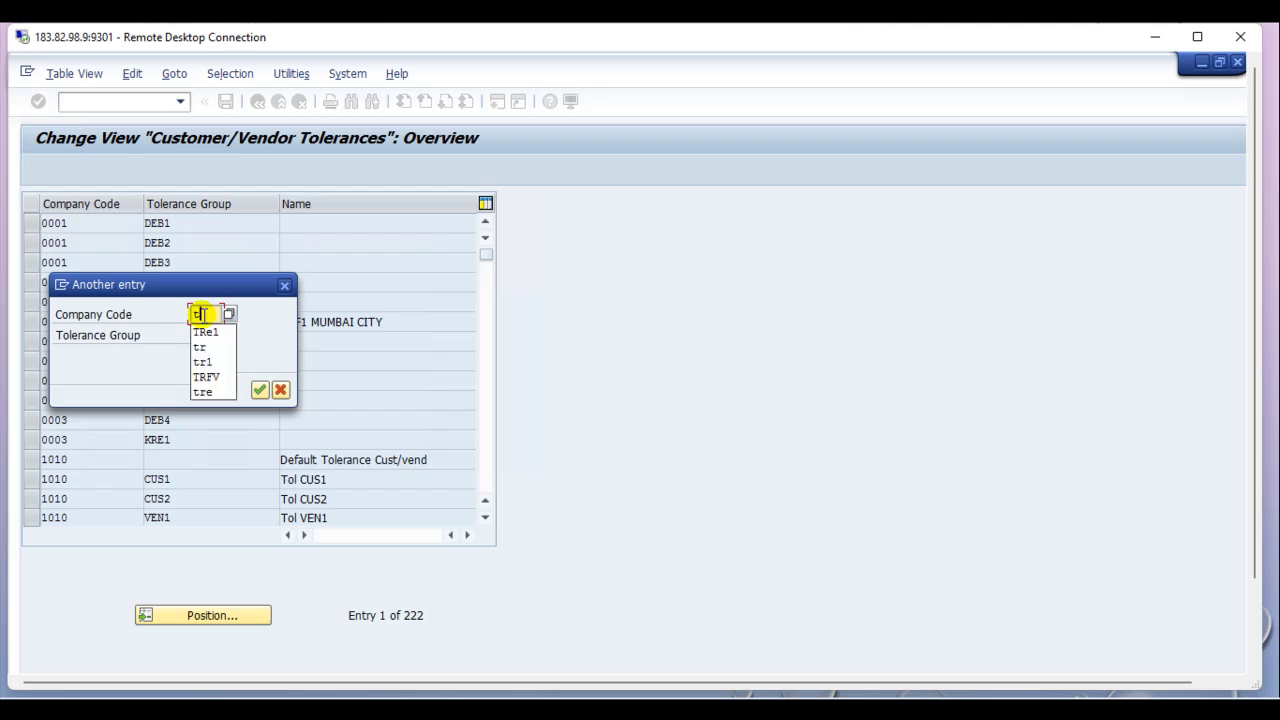
type("TRE1")
key("Return")
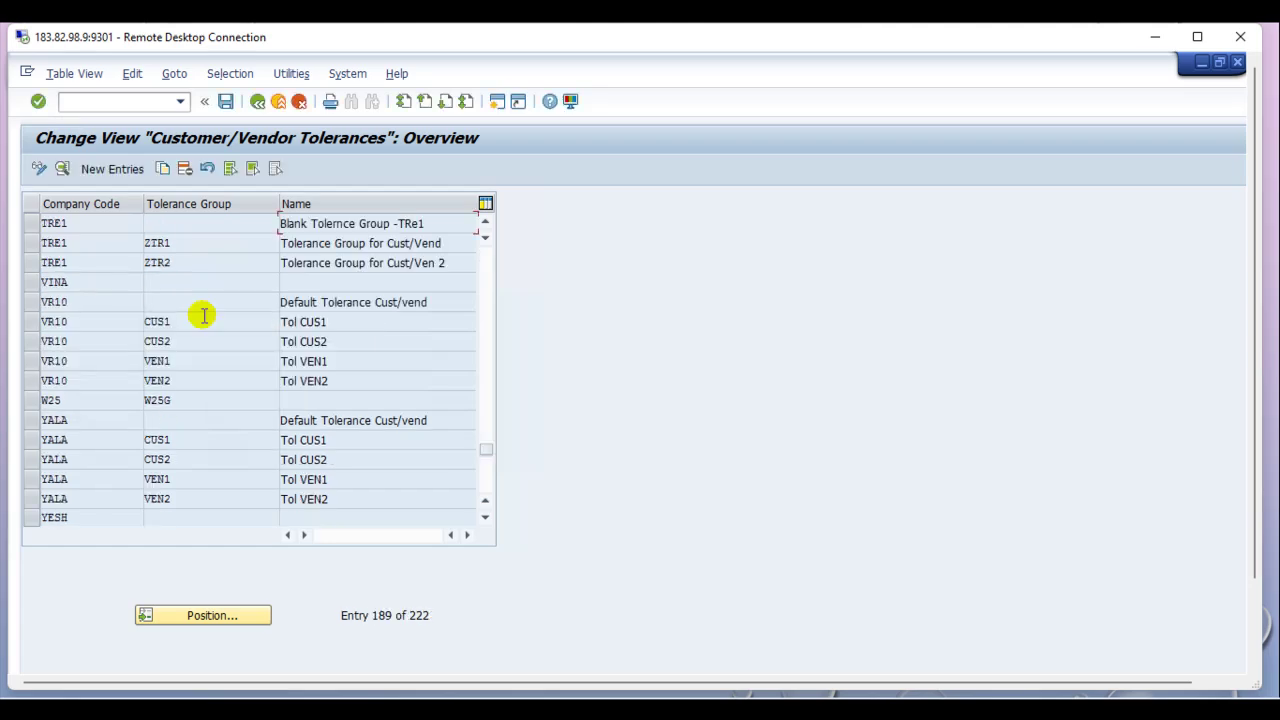
Examine the tolerance details of TRE1's blank customer/vendor group and of its group ZTR1
double_click(329, 224)
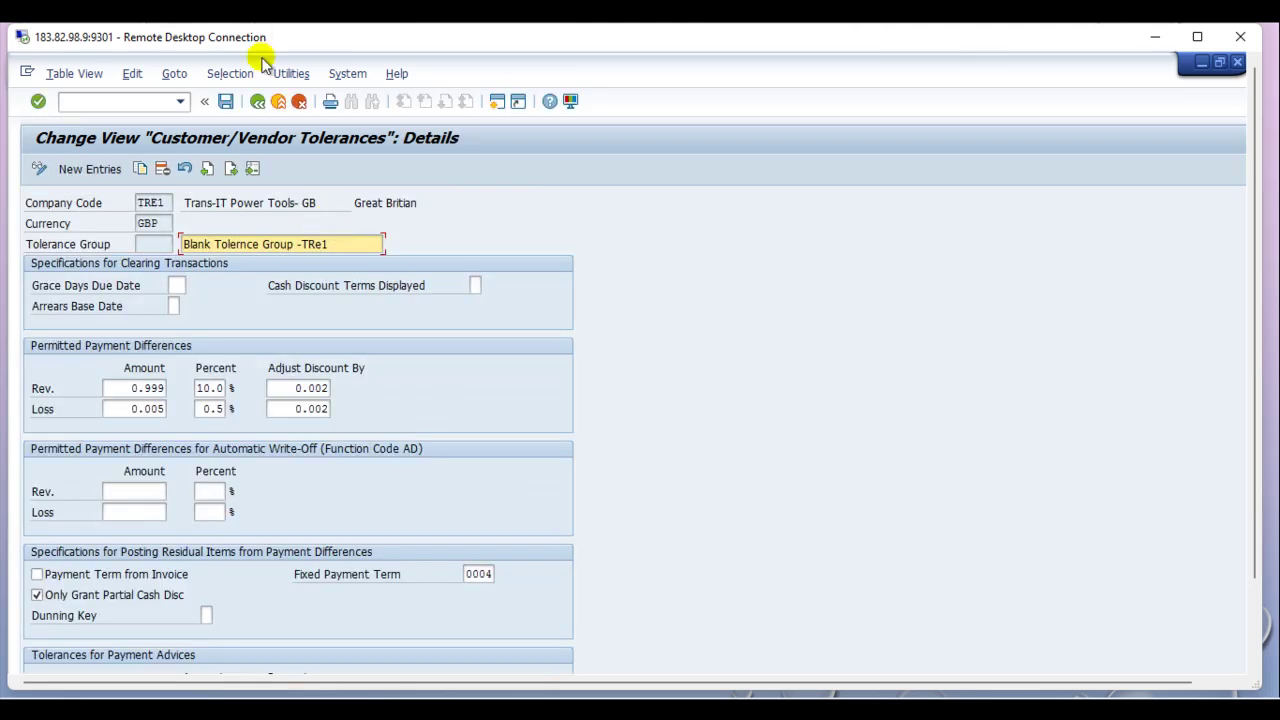
left_click(256, 101)
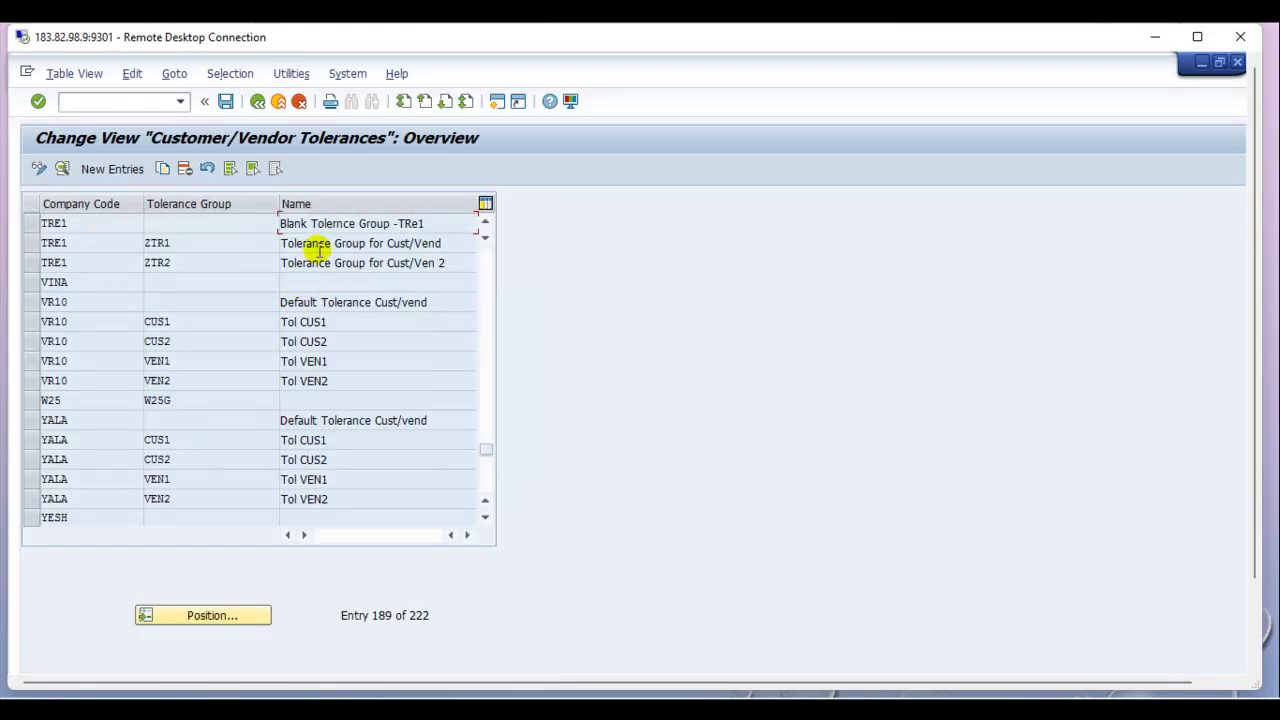
double_click(320, 248)
scroll(257, 474, "down", 1)
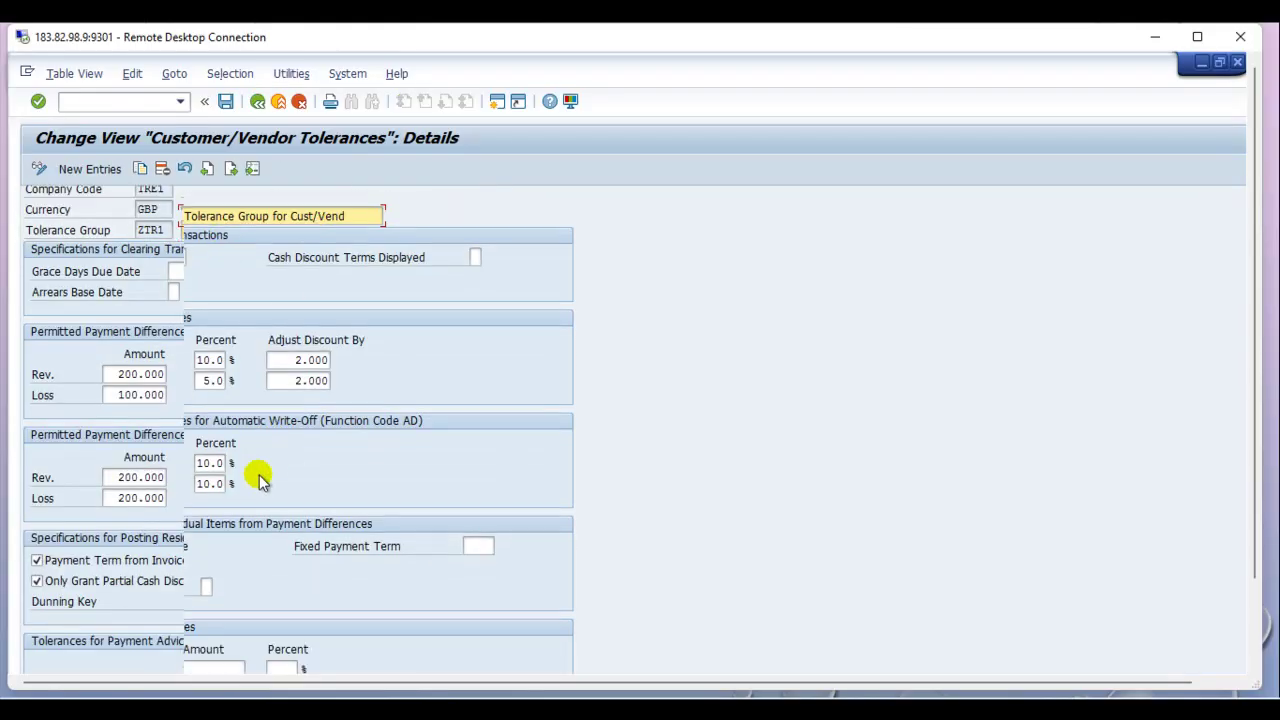
scroll(257, 474, "up", 1)
left_click(163, 103)
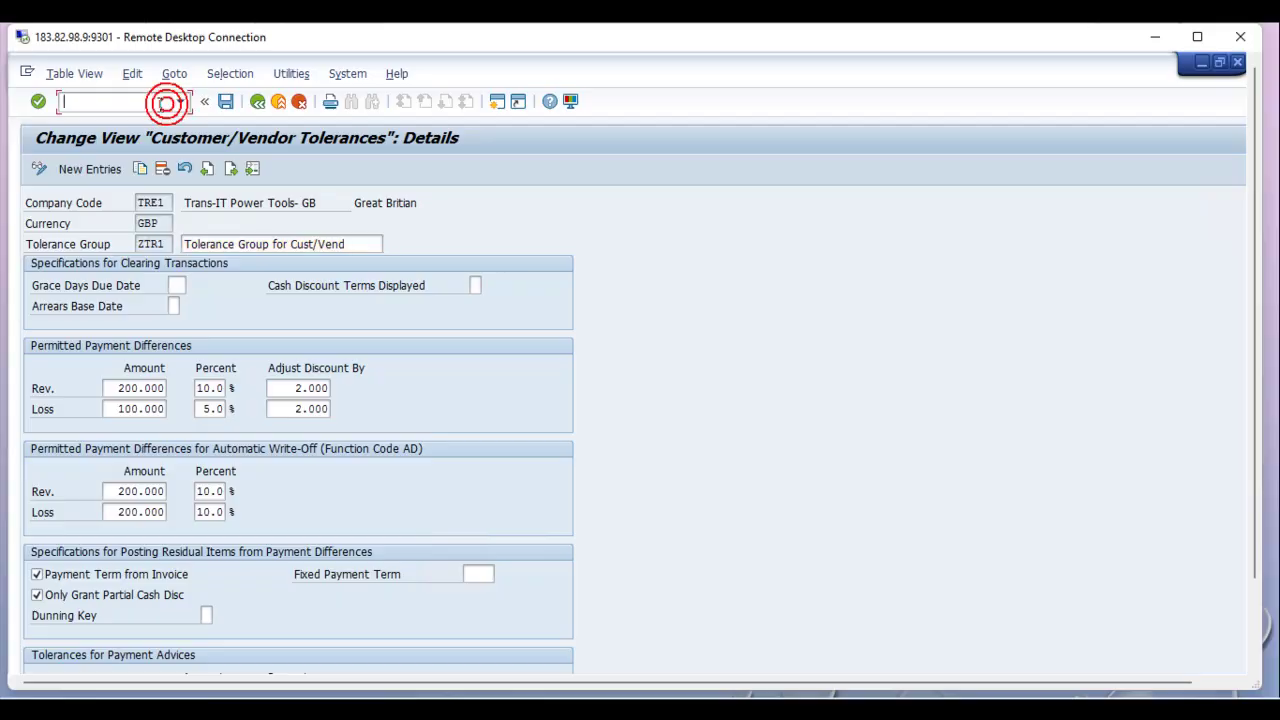
Open the FI Tolerance Groups for Users overview and examine the details of company code TRE1's blank group
type("/")
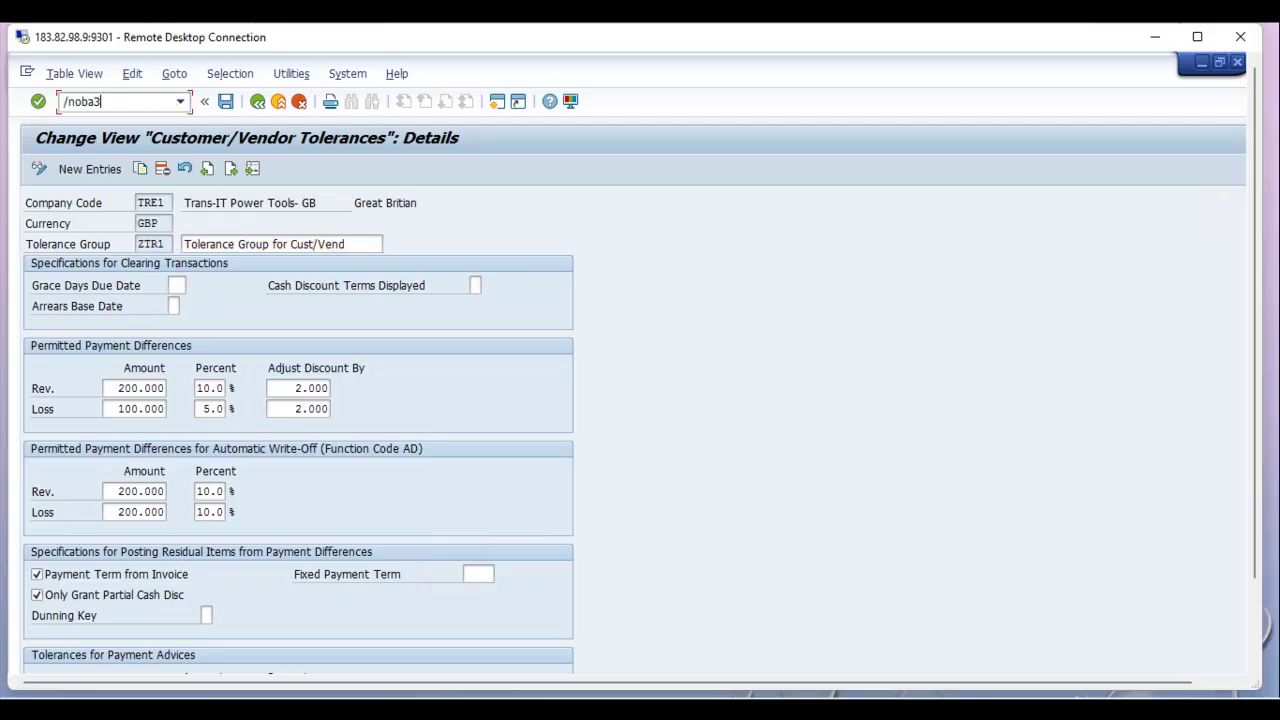
type("noba3")
key("Return")
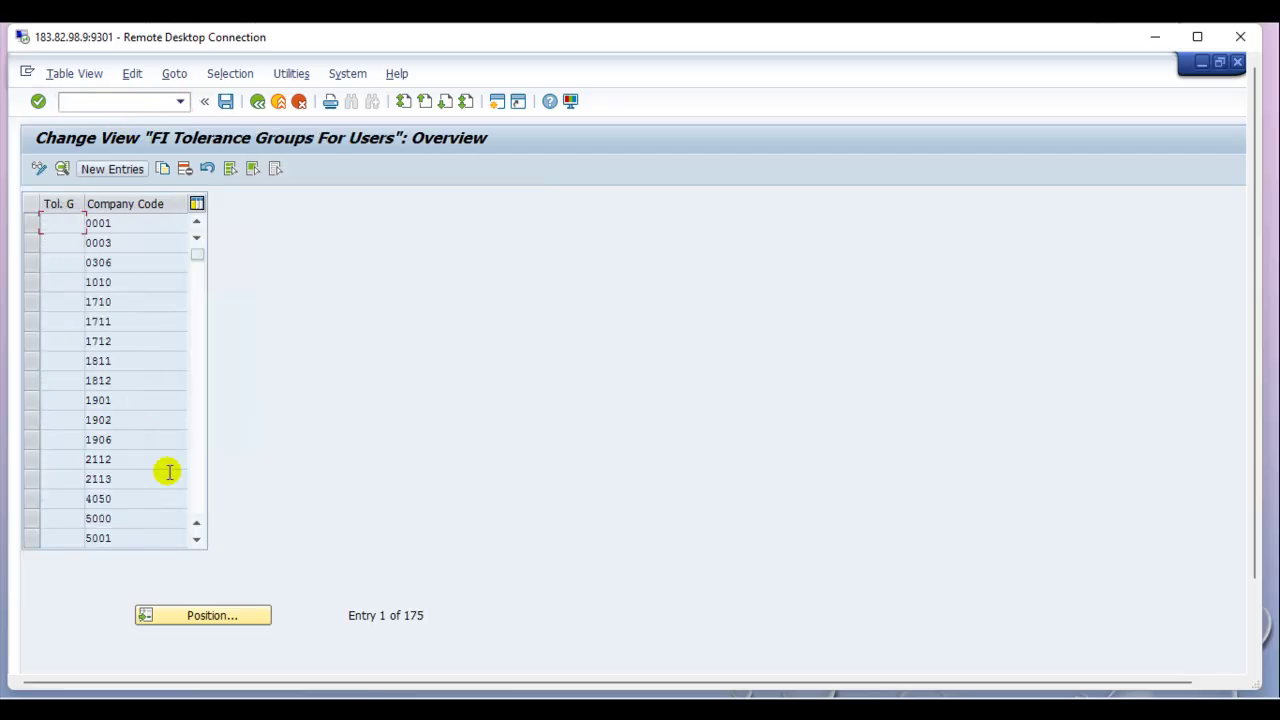
scroll(163, 500, "down", 3)
scroll(163, 510, "down", 20)
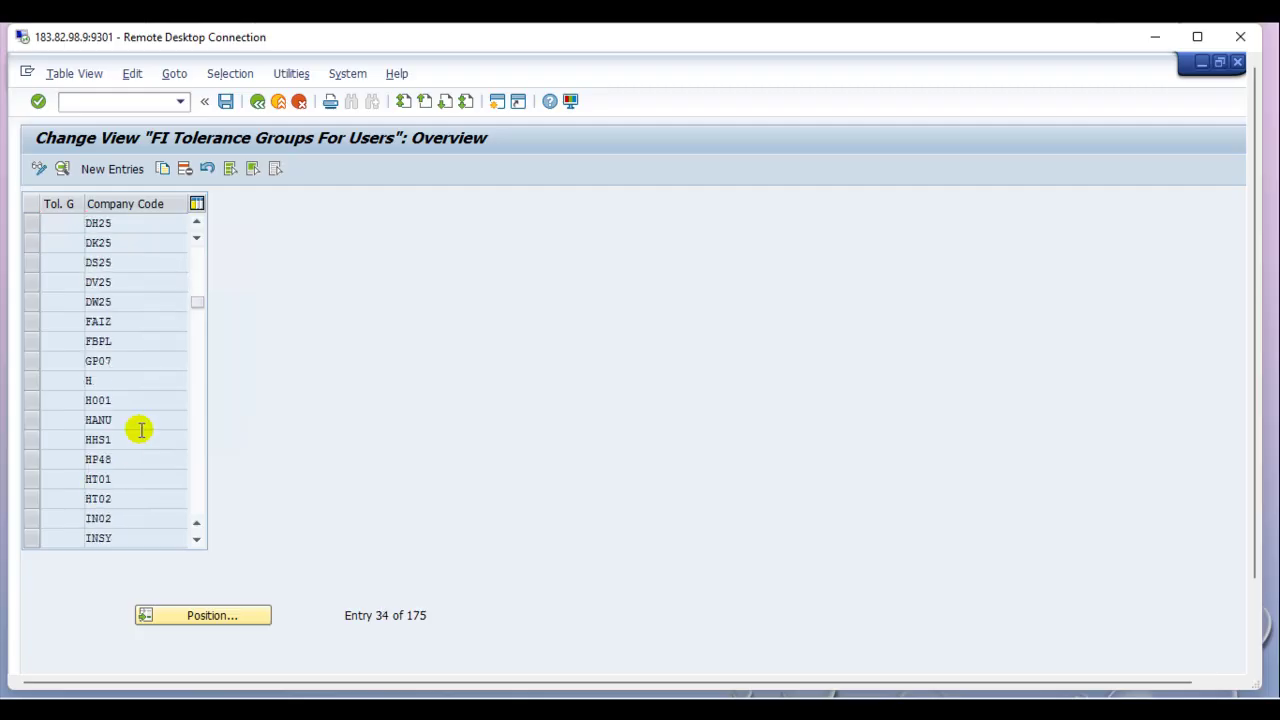
scroll(135, 504, "down", 11)
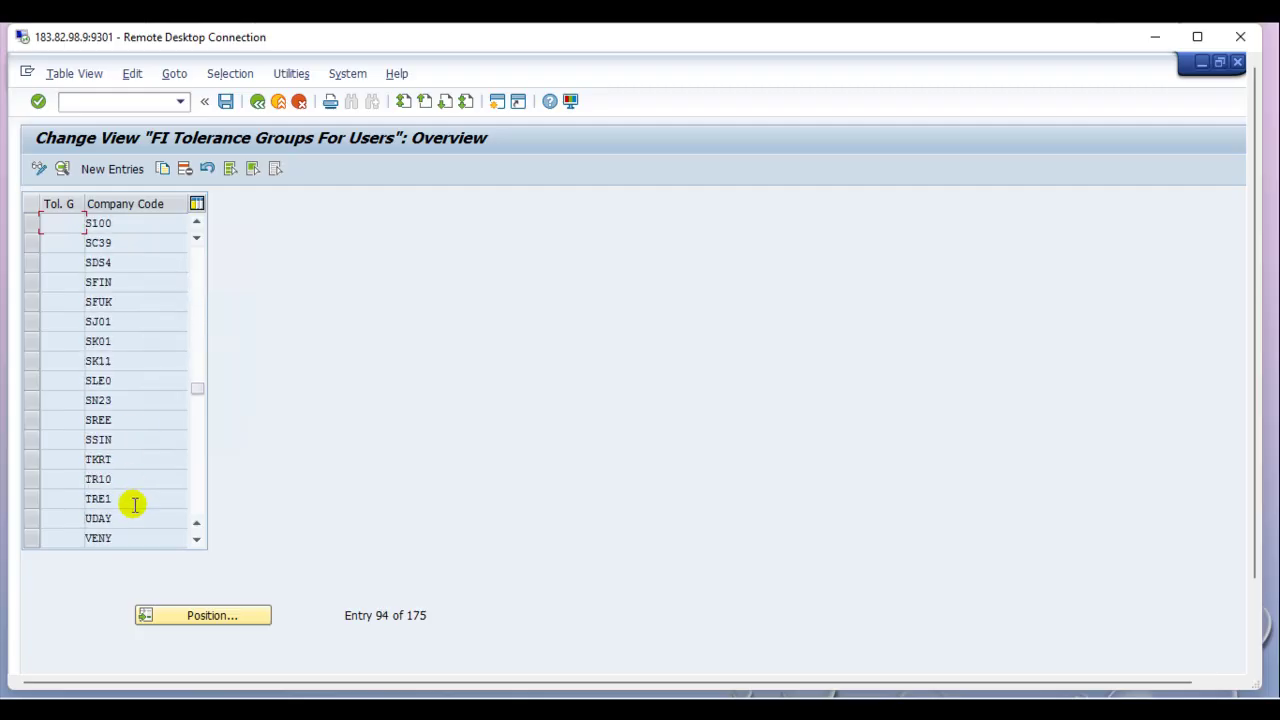
scroll(123, 460, "up", 2)
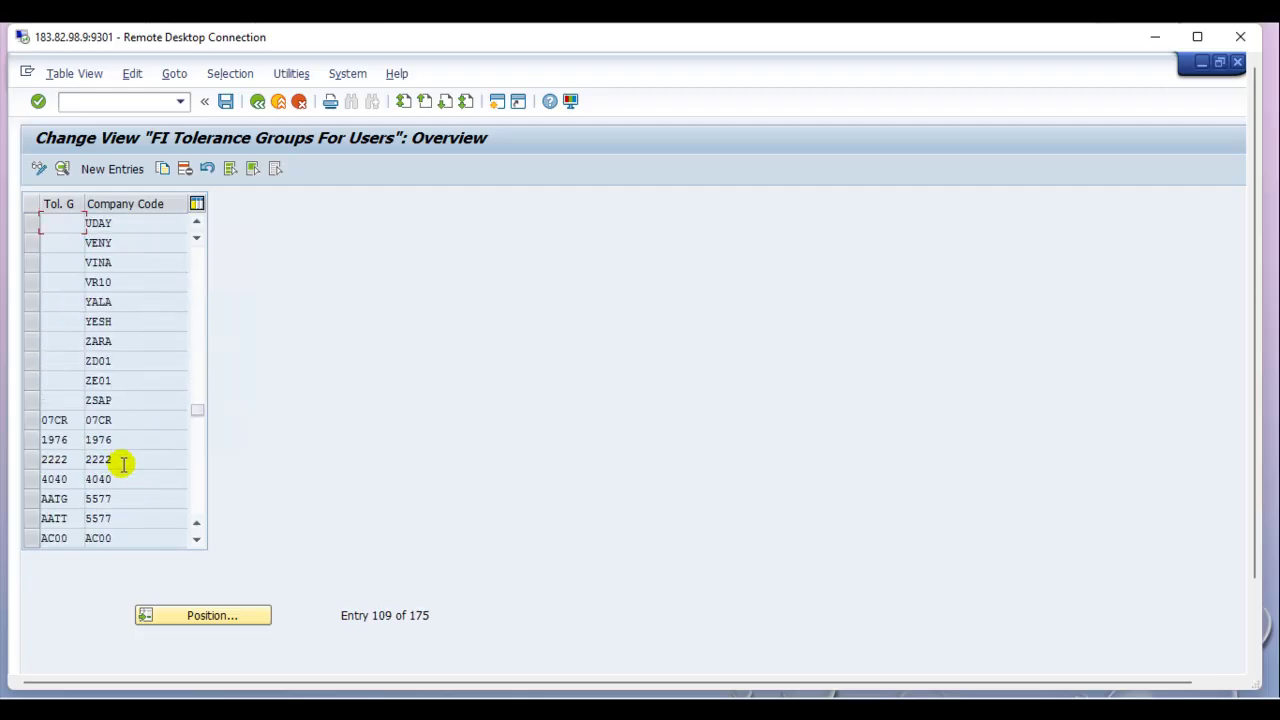
scroll(123, 460, "down", 3)
scroll(123, 464, "up", 3)
scroll(123, 464, "up", 1)
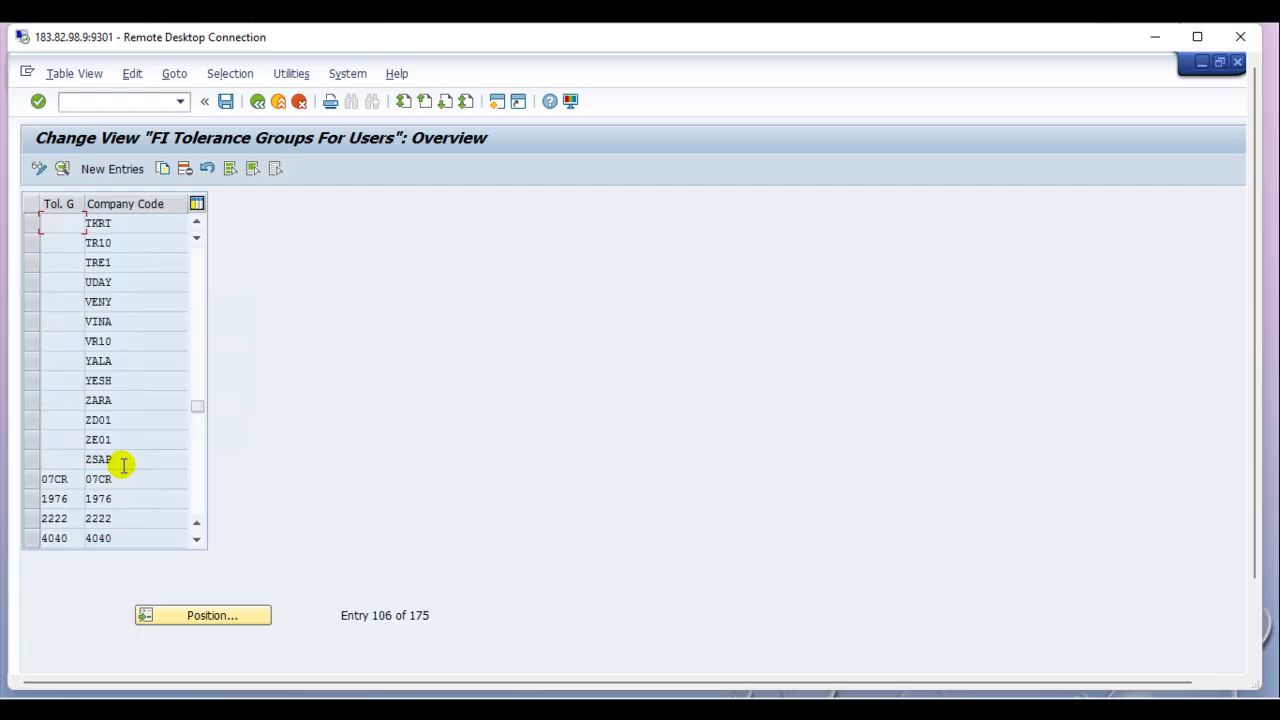
double_click(128, 264)
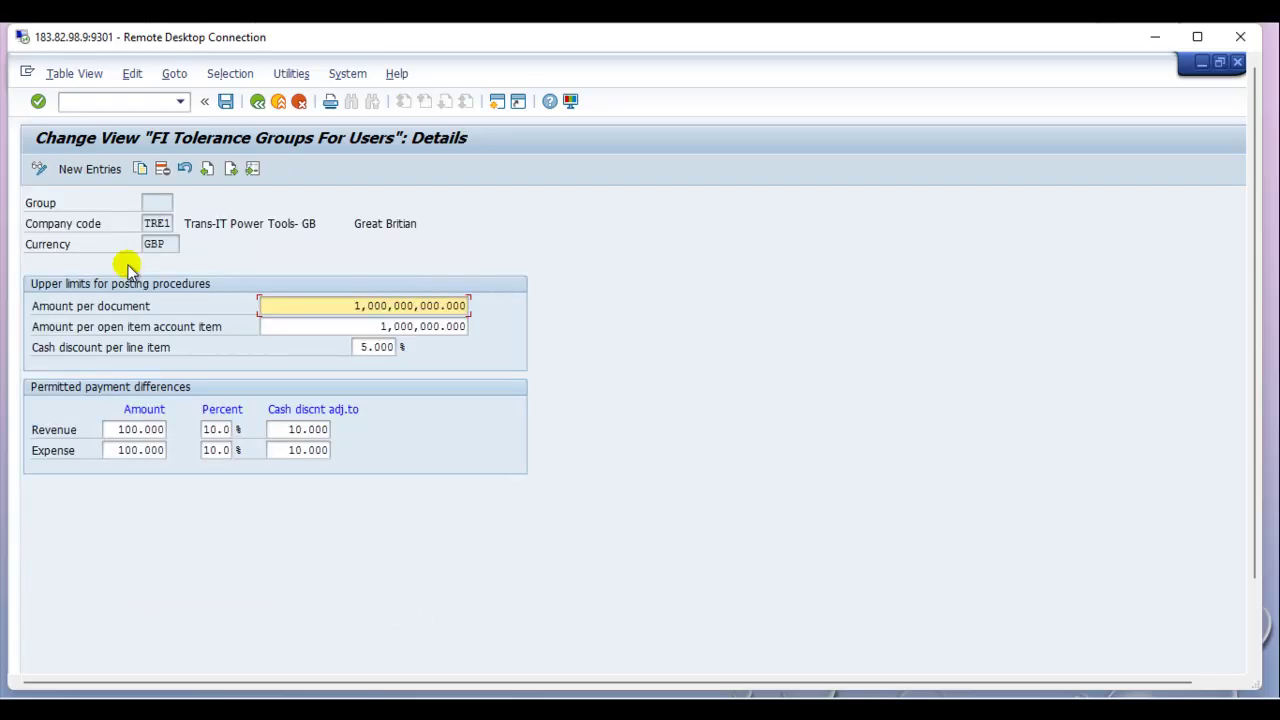
left_click(264, 102)
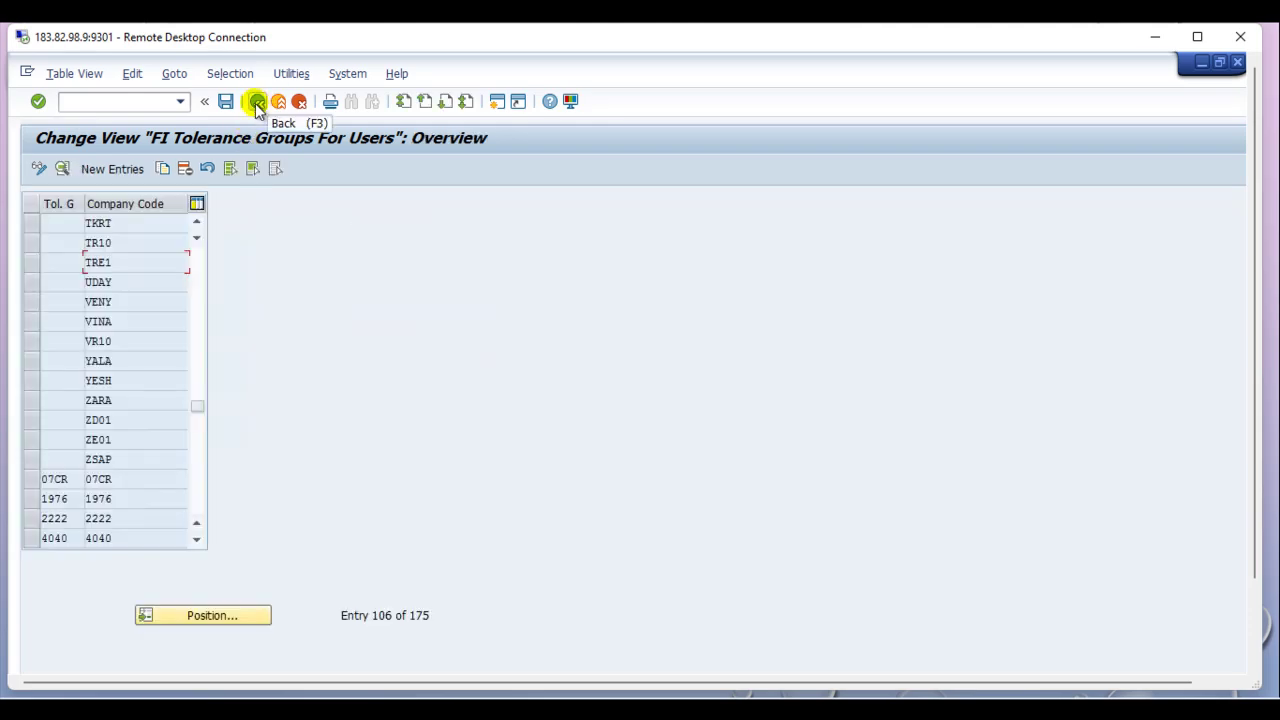
Open the tolerances for groups of G/L accounts and examine the details of TRE1's blank group and of its group ZTR1
left_click(80, 104)
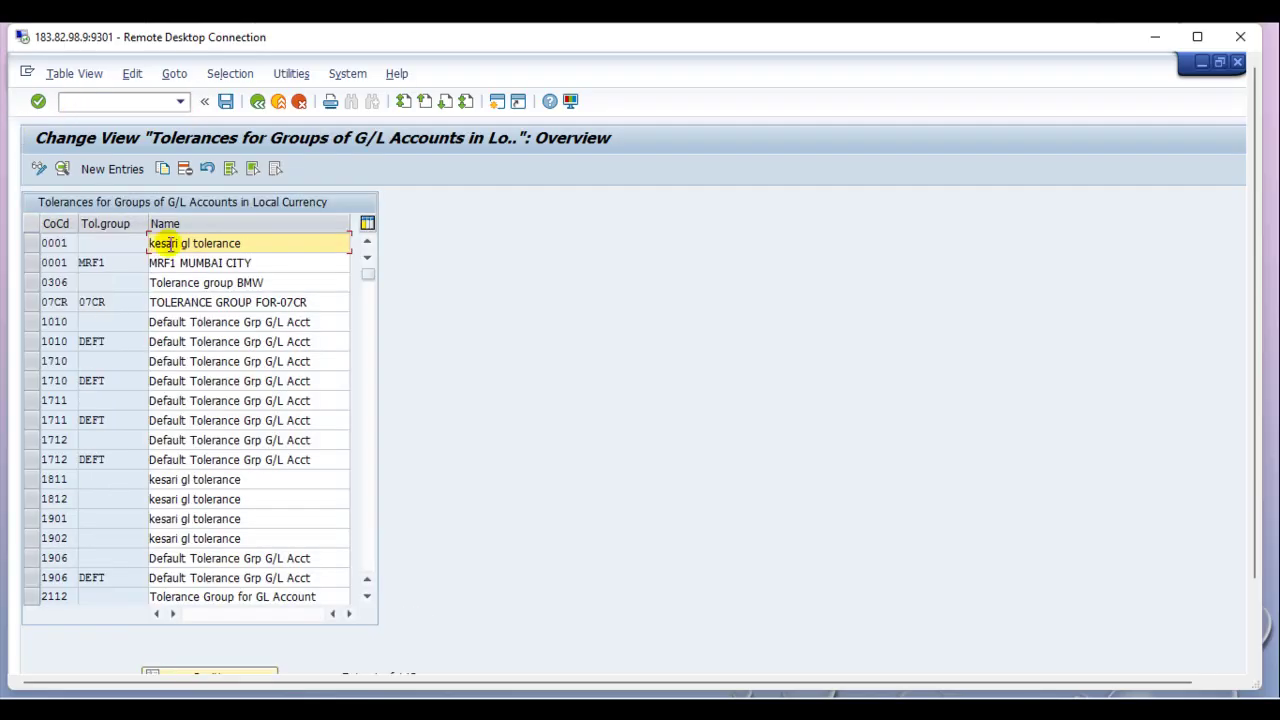
scroll(193, 490, "down", 20)
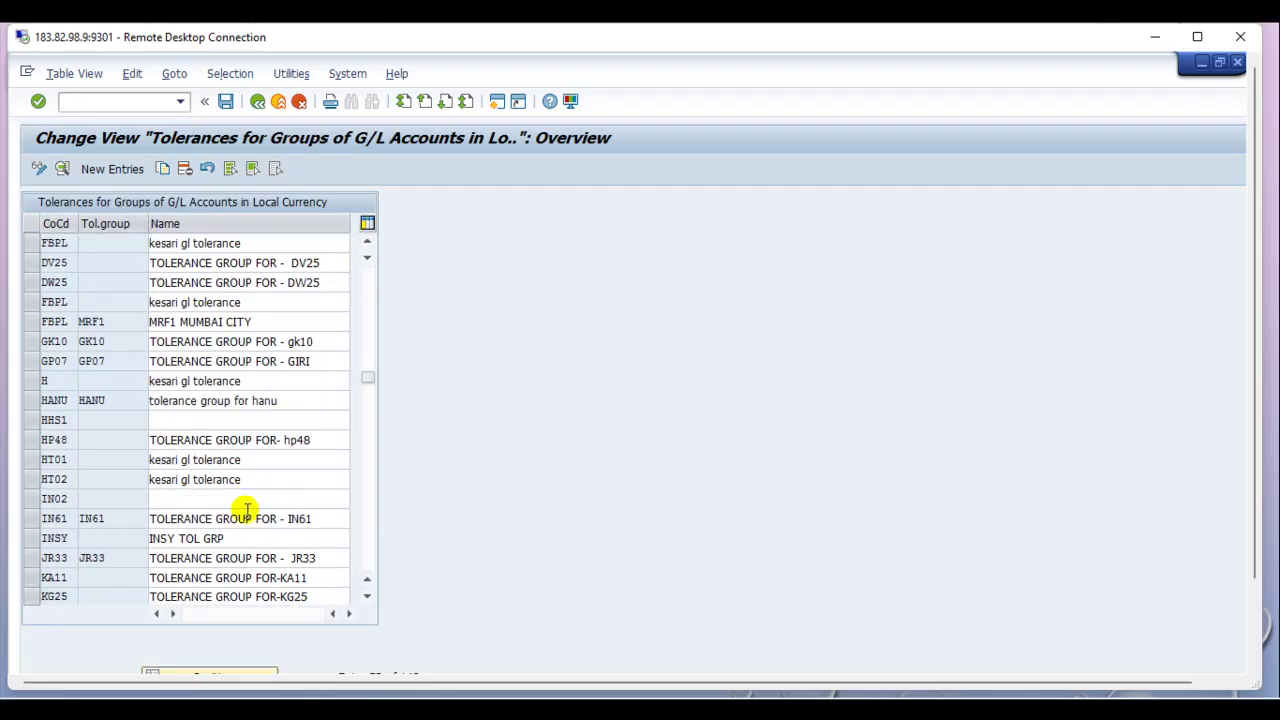
scroll(237, 532, "down", 16)
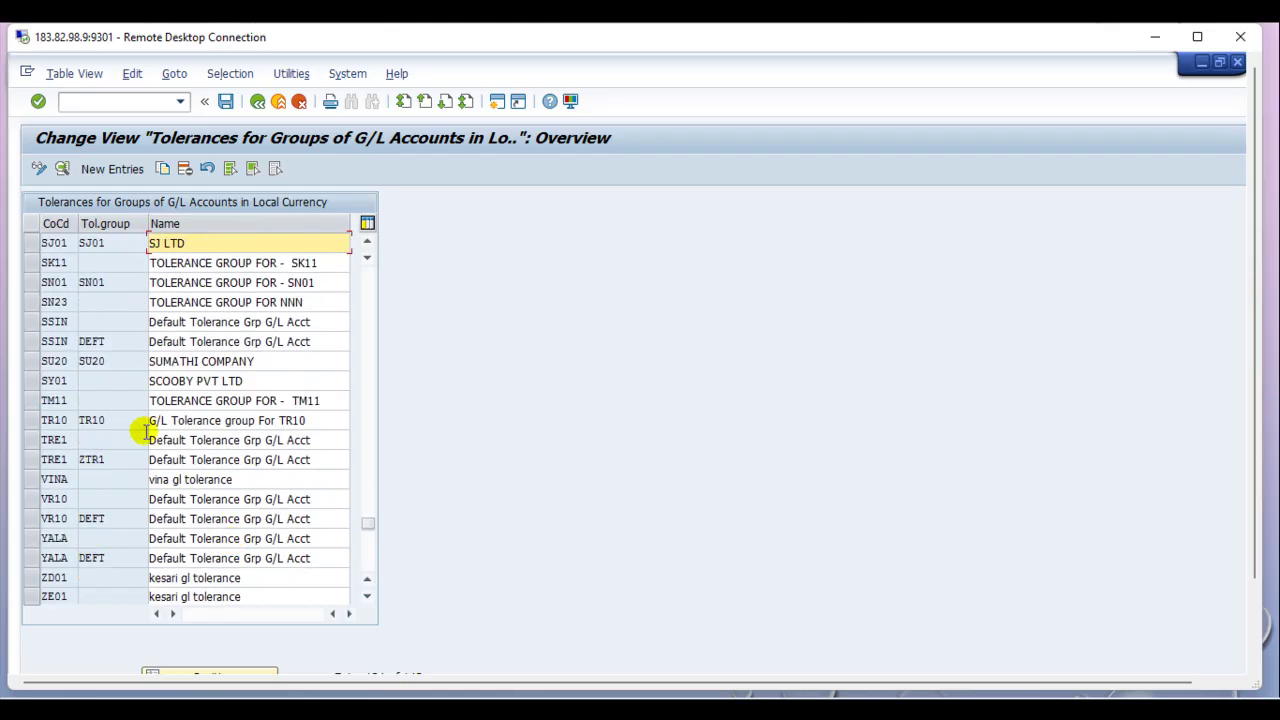
double_click(218, 440)
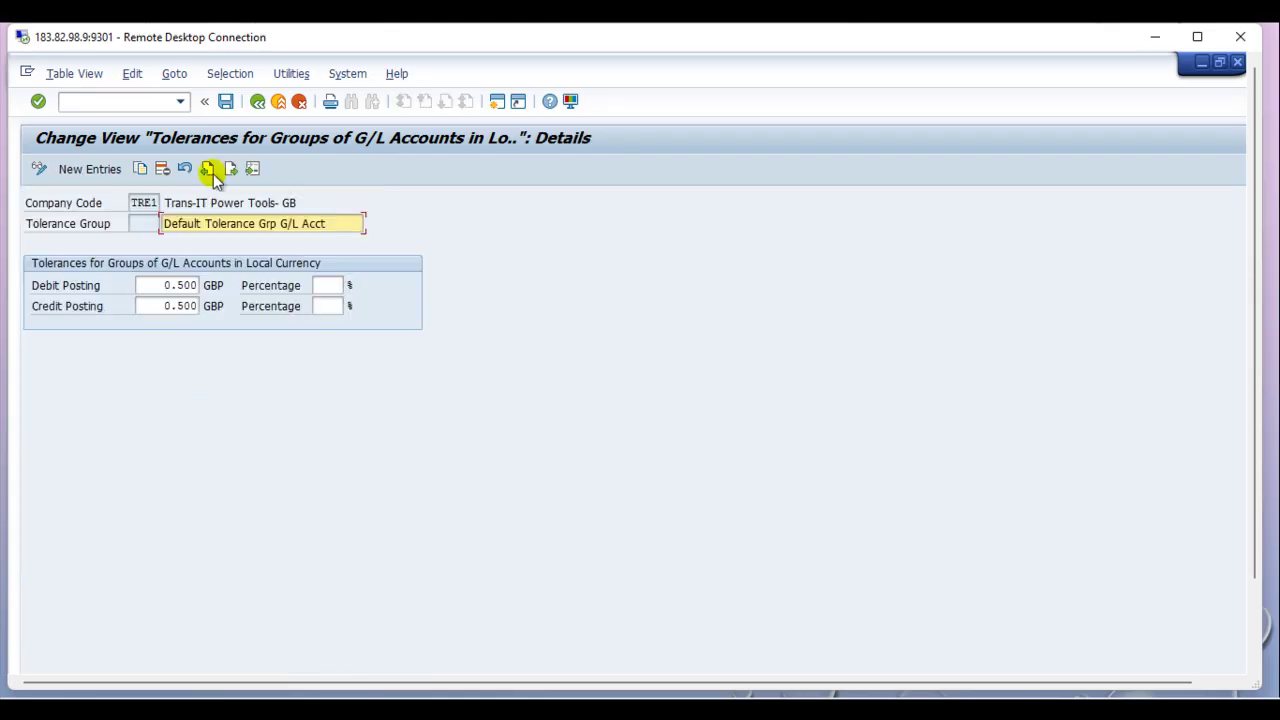
left_click(258, 103)
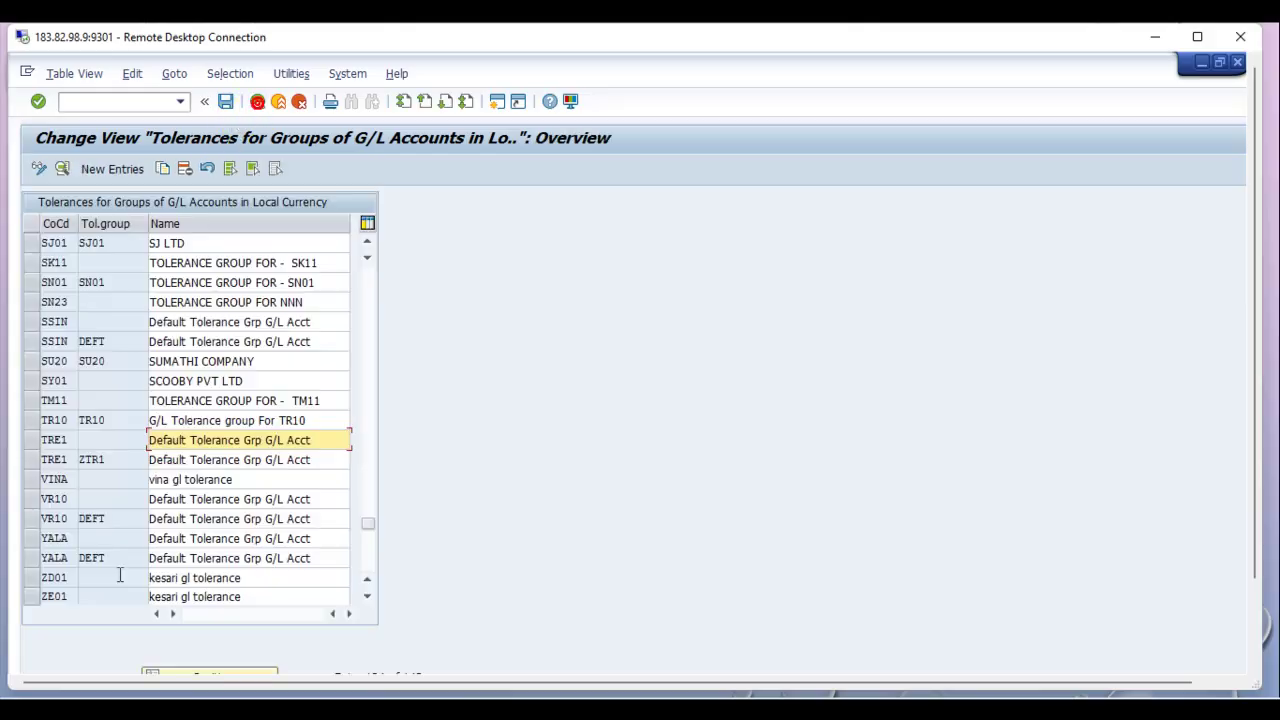
double_click(193, 455)
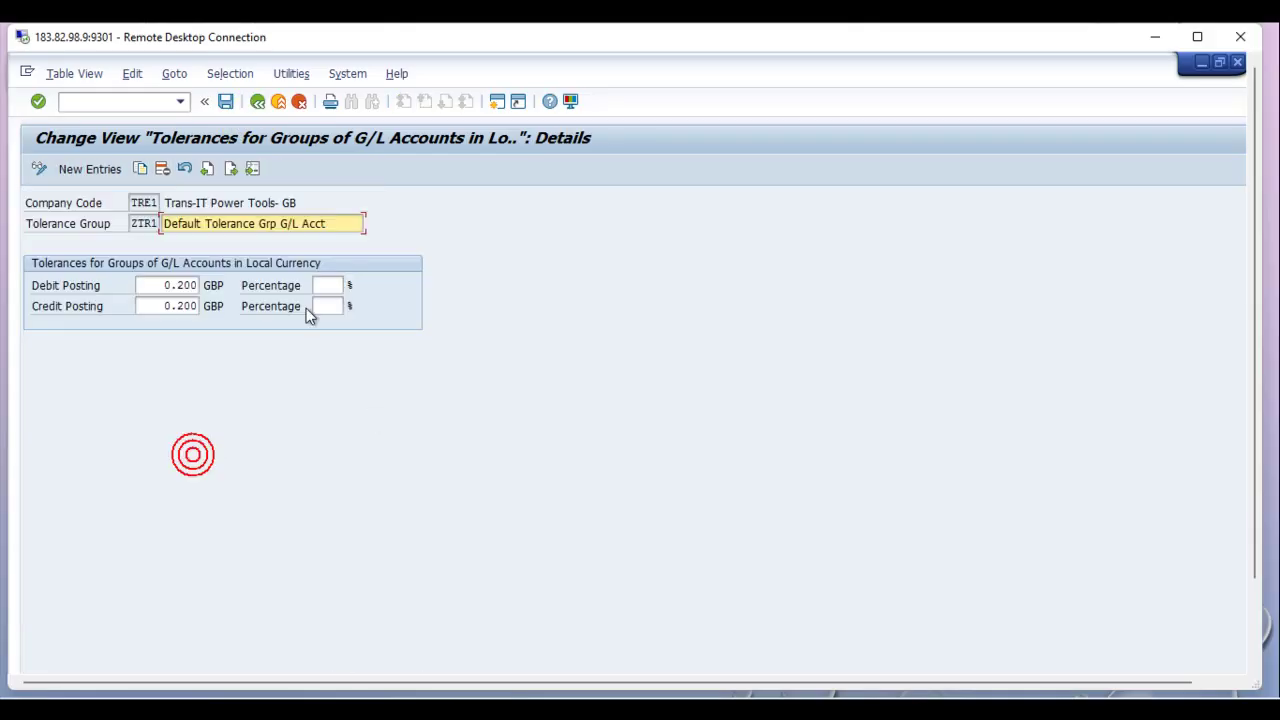
left_click(262, 102)
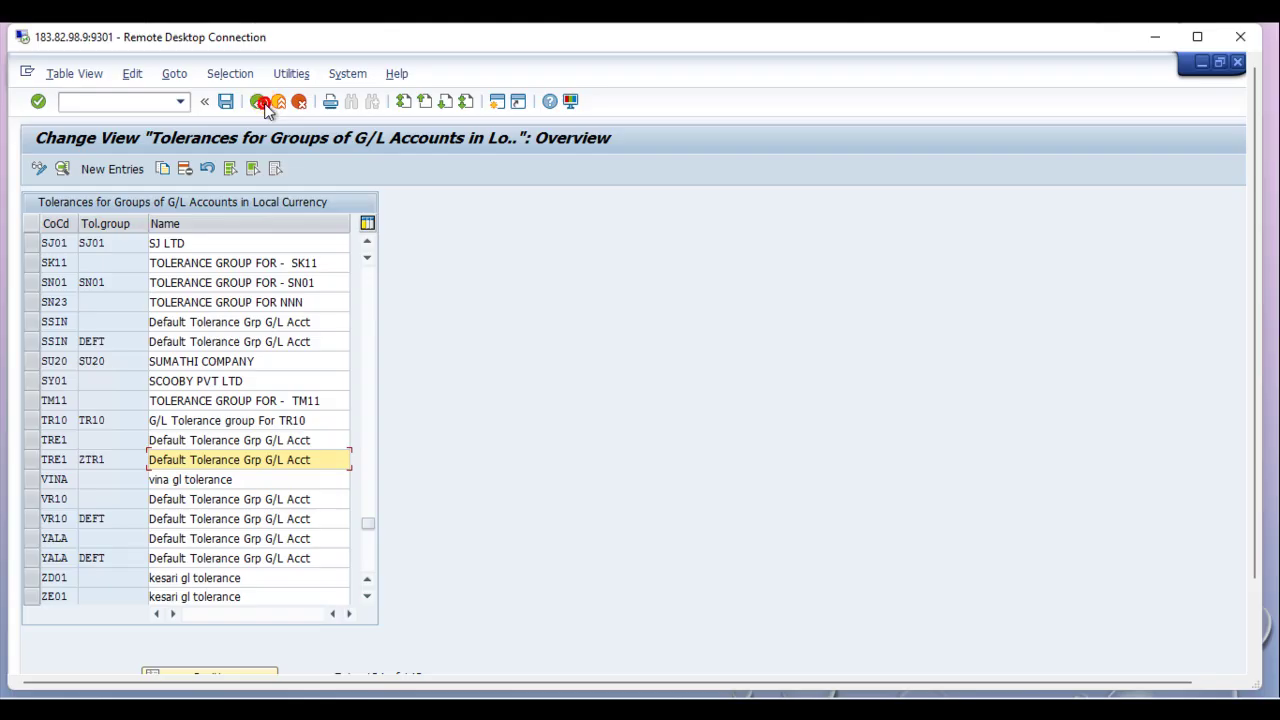
left_click(263, 102)
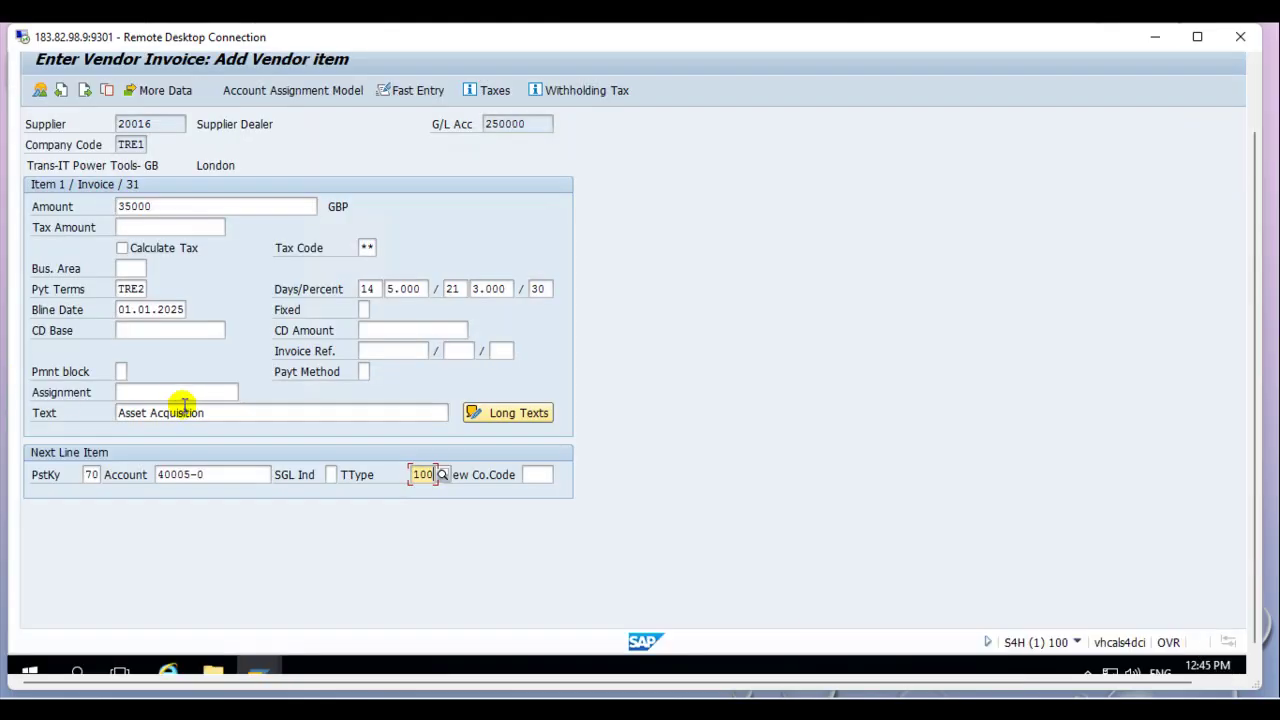
Submit the vendor item, complete the asset item with amount * and text Asset Acquisition, and simulate the document
key("Return")
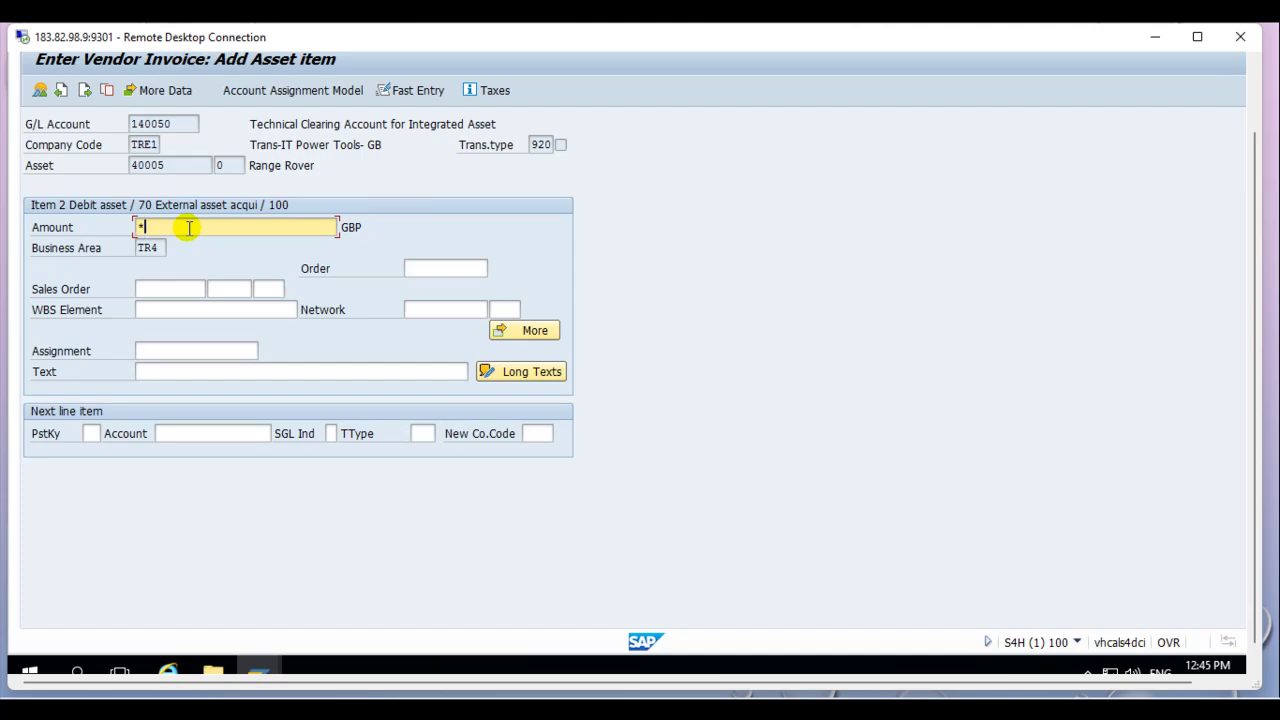
left_click(145, 371)
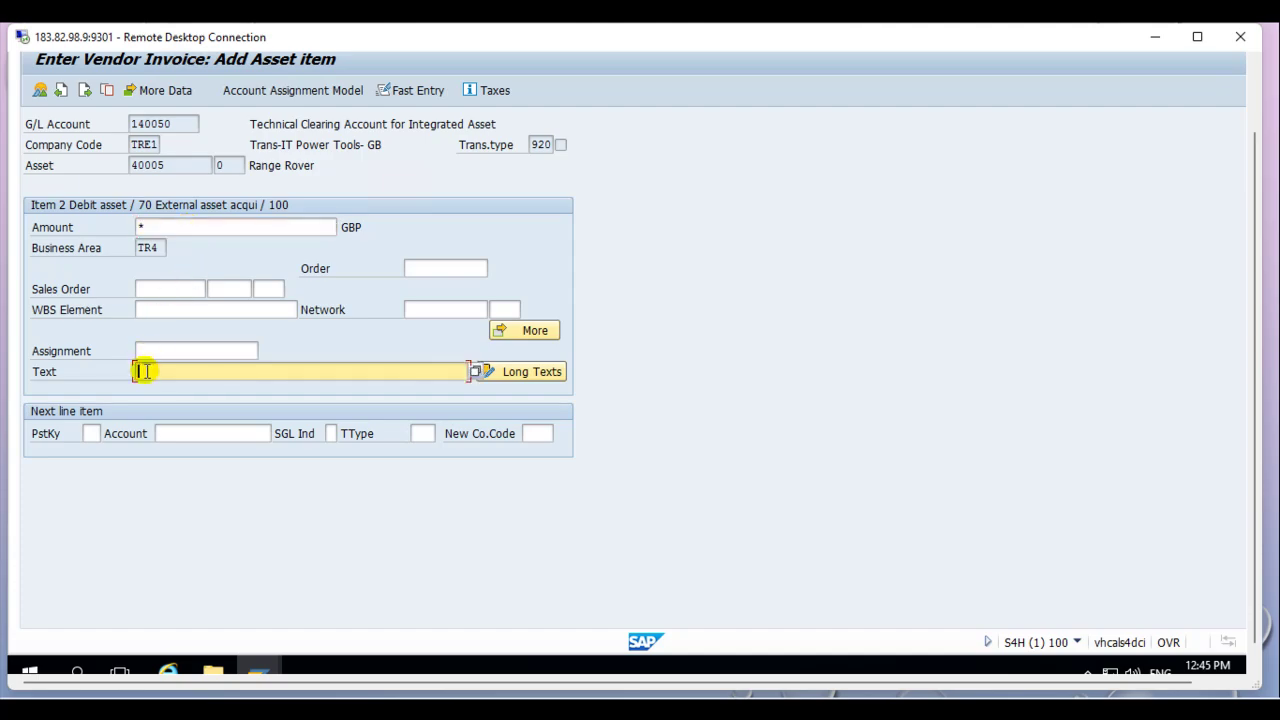
type("Asset Acquisition")
key("Return")
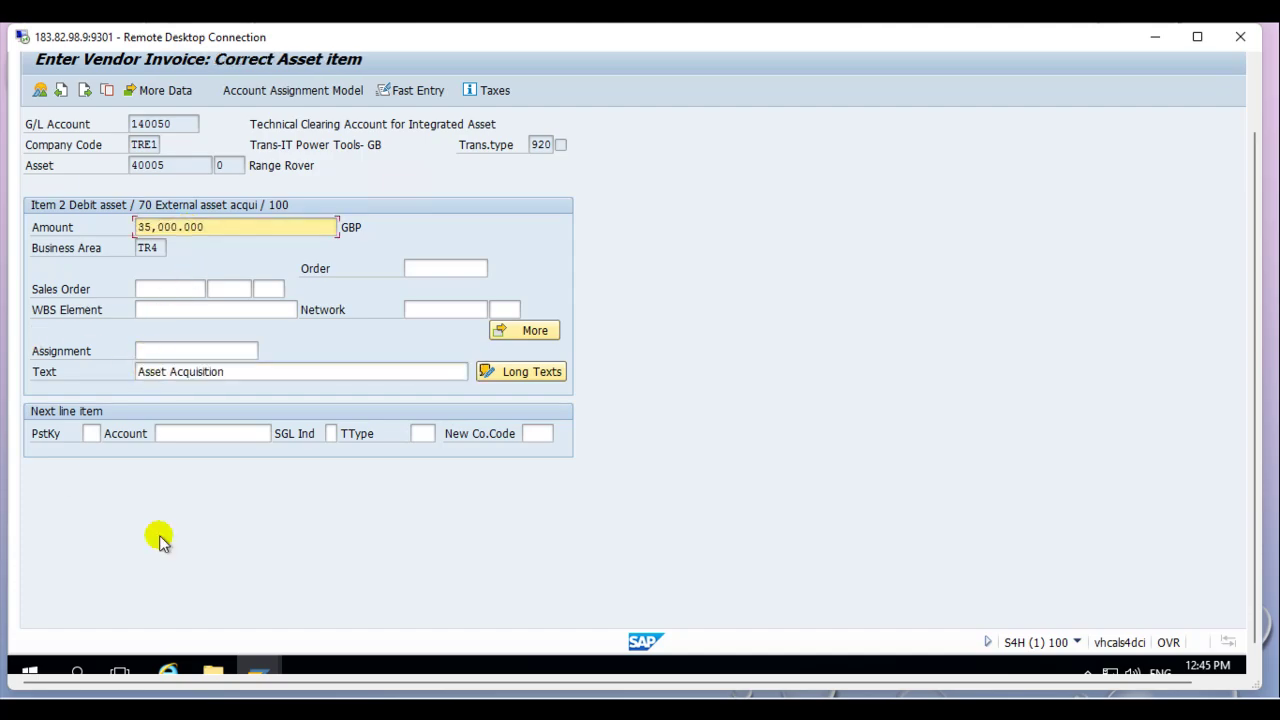
scroll(1255, 318, "up", 2)
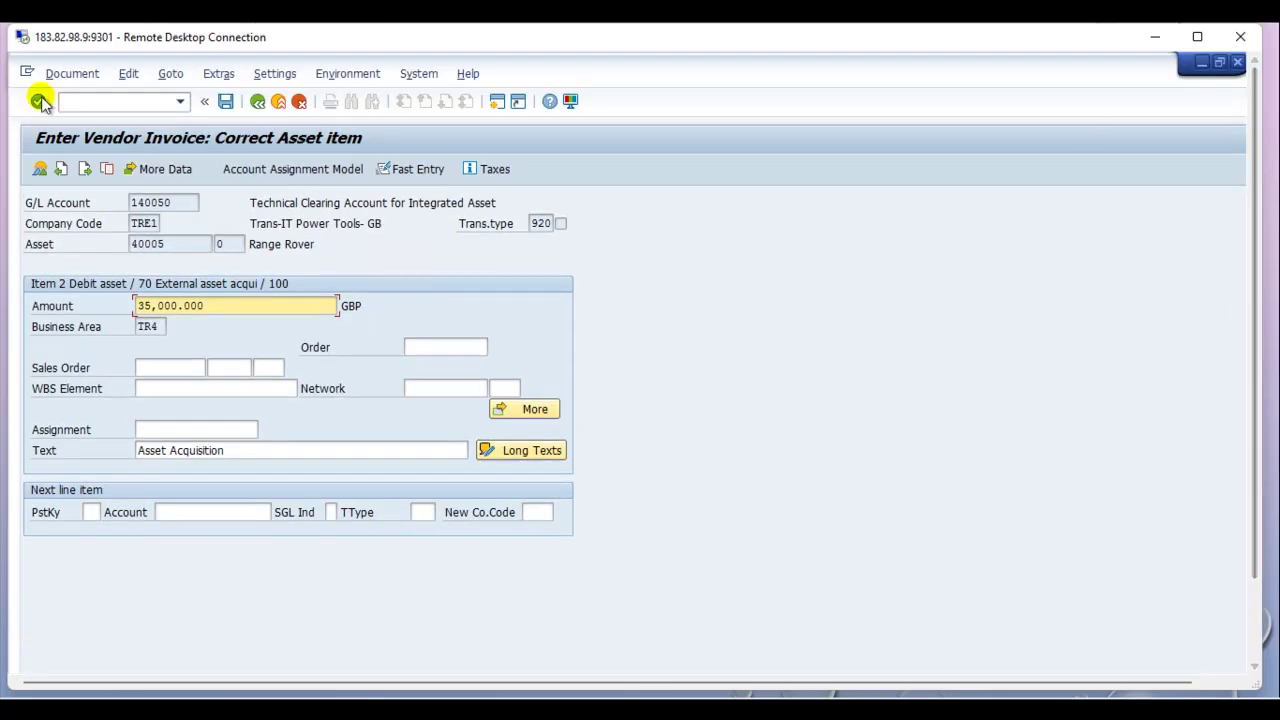
left_click(72, 73)
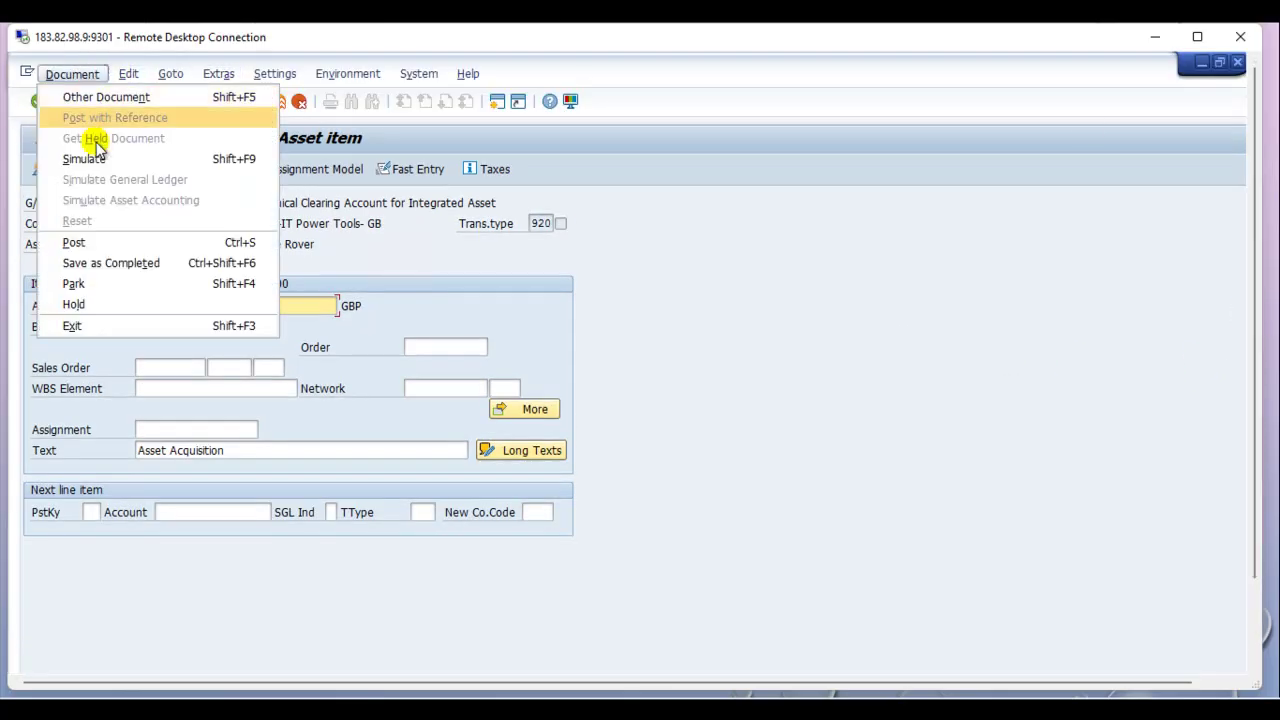
left_click(80, 157)
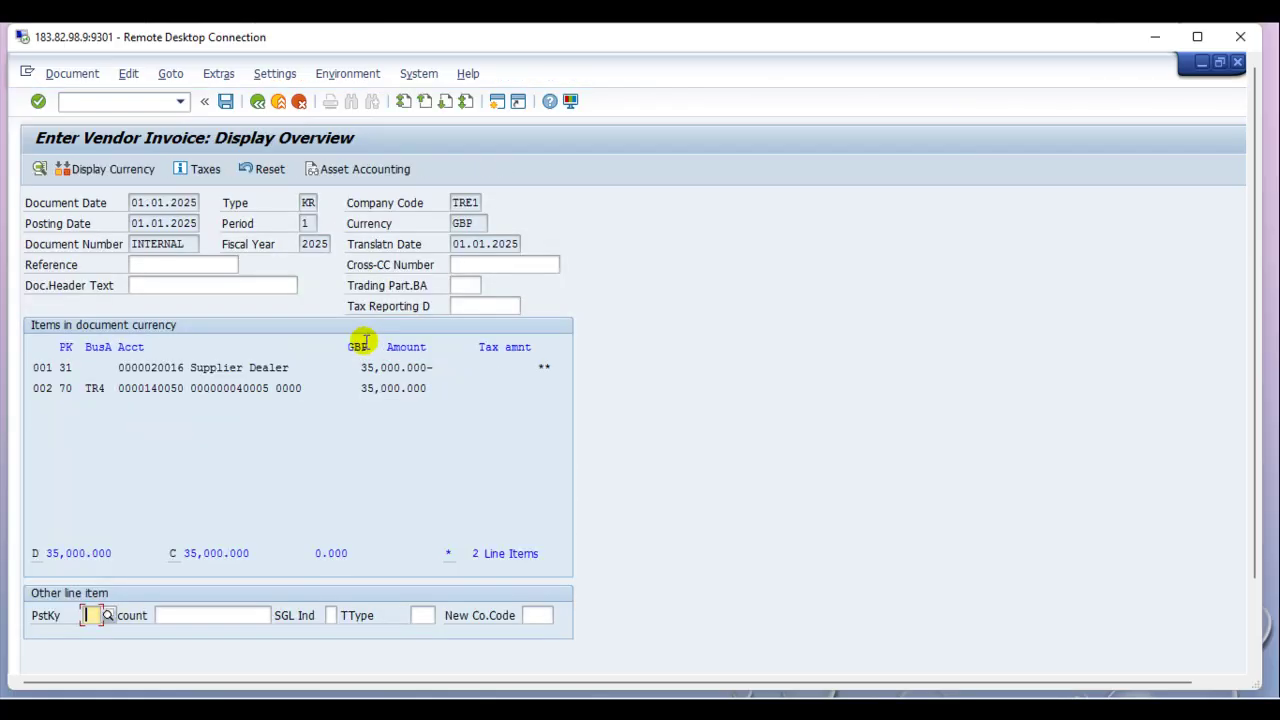
Set the document's reference to Asset Acquisitio, post the vendor invoice and check the posting message
left_click(172, 264)
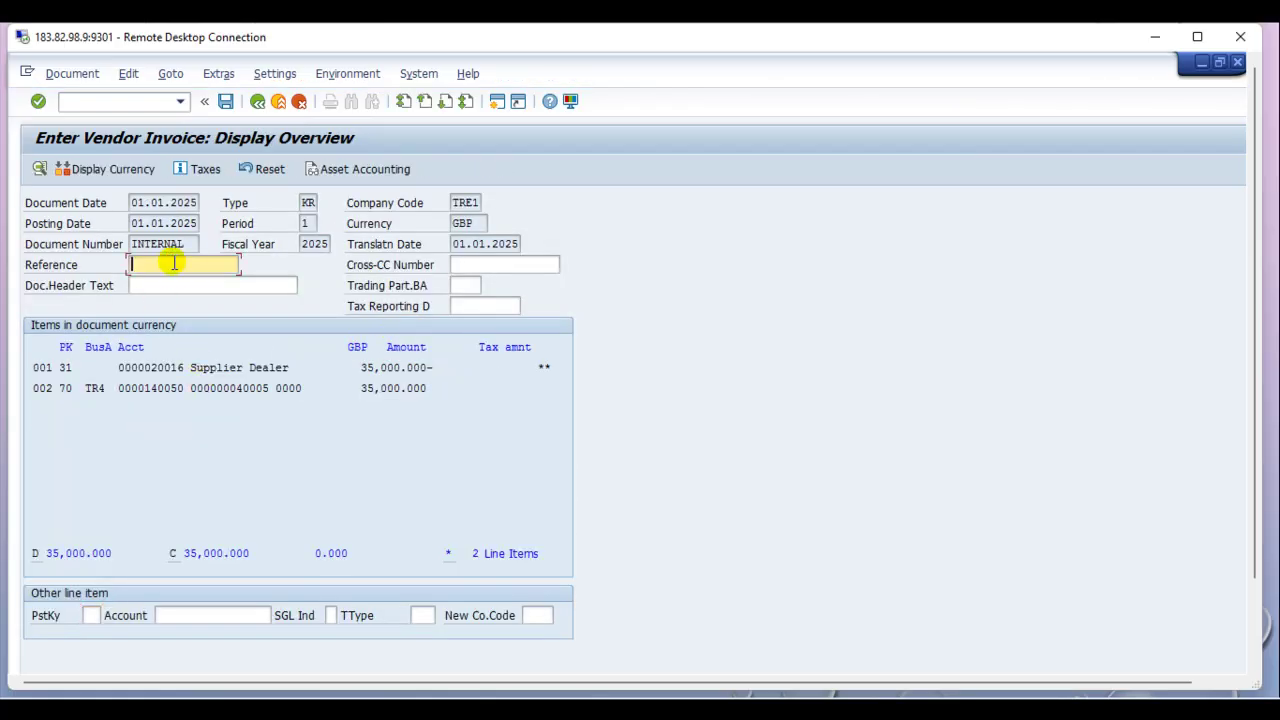
type("A")
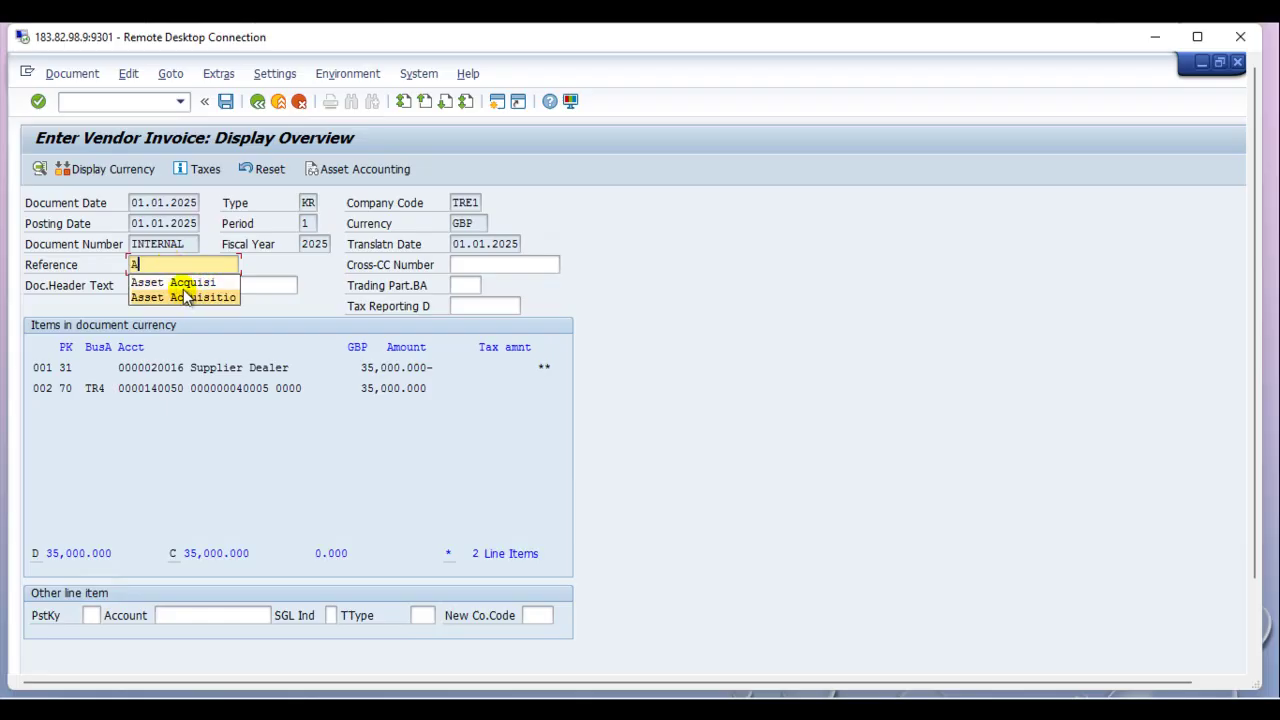
left_click(185, 297)
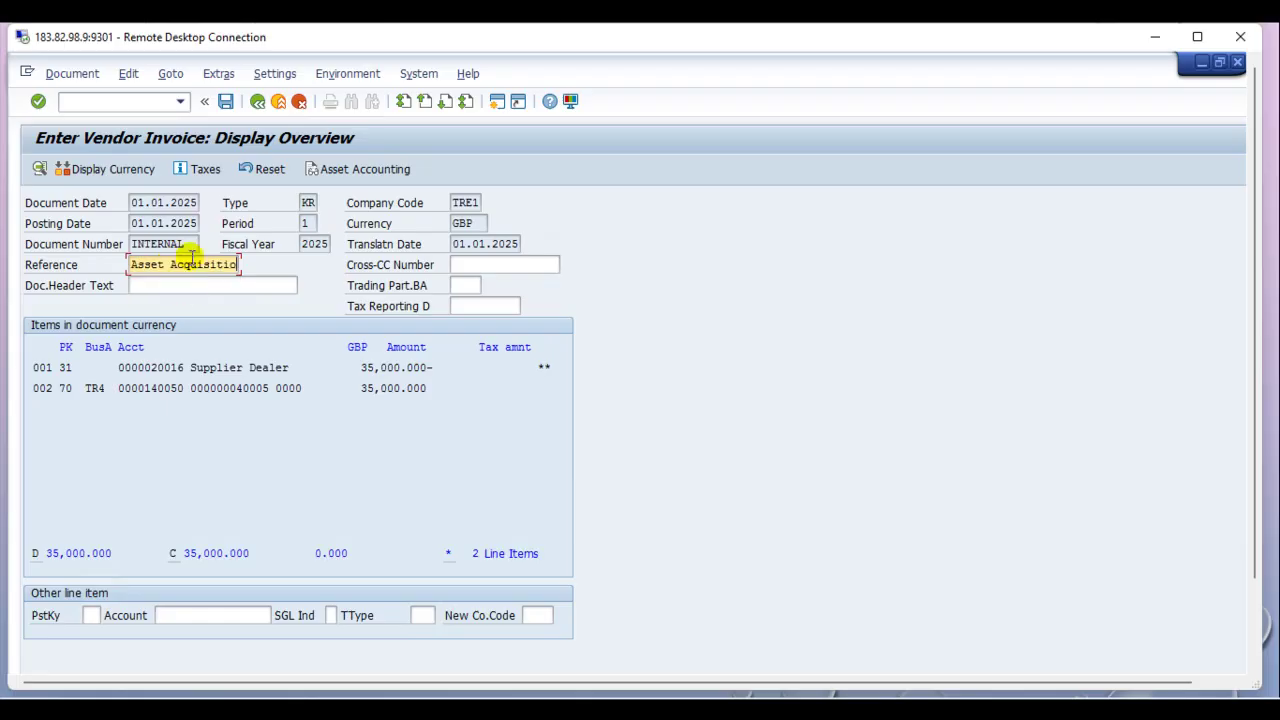
left_click(228, 107)
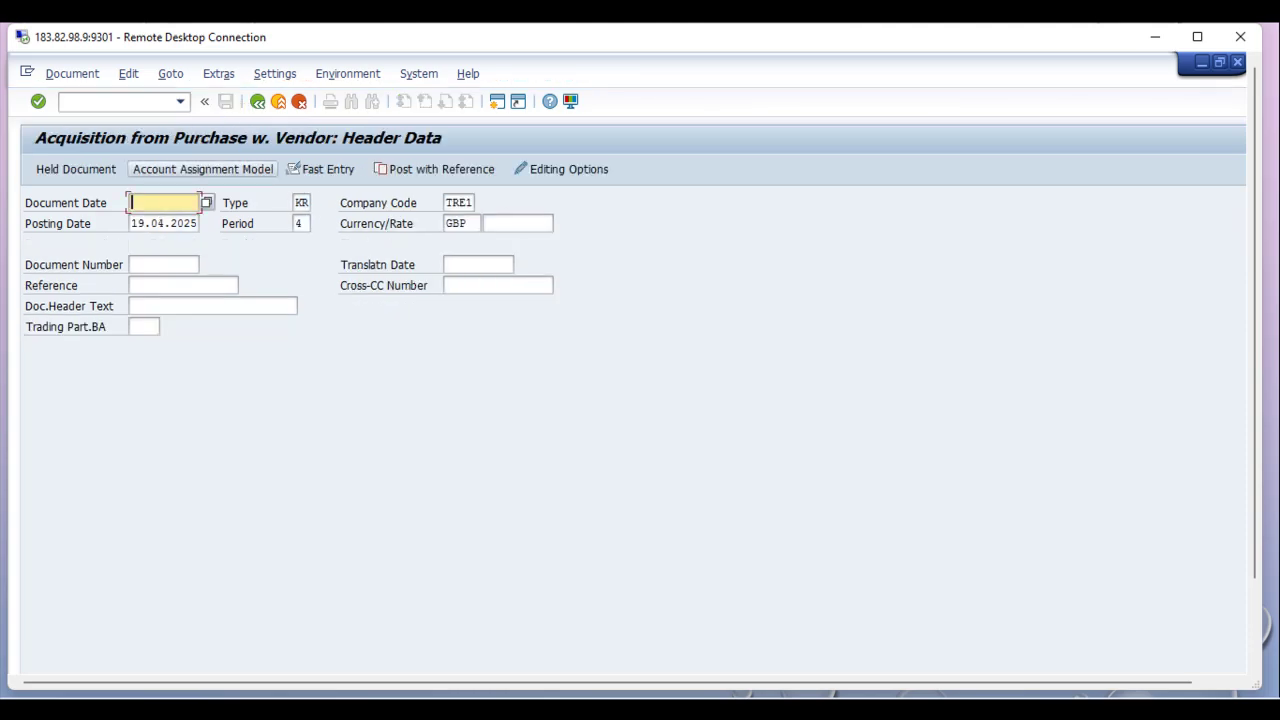
left_click_drag(1251, 260, 1258, 386)
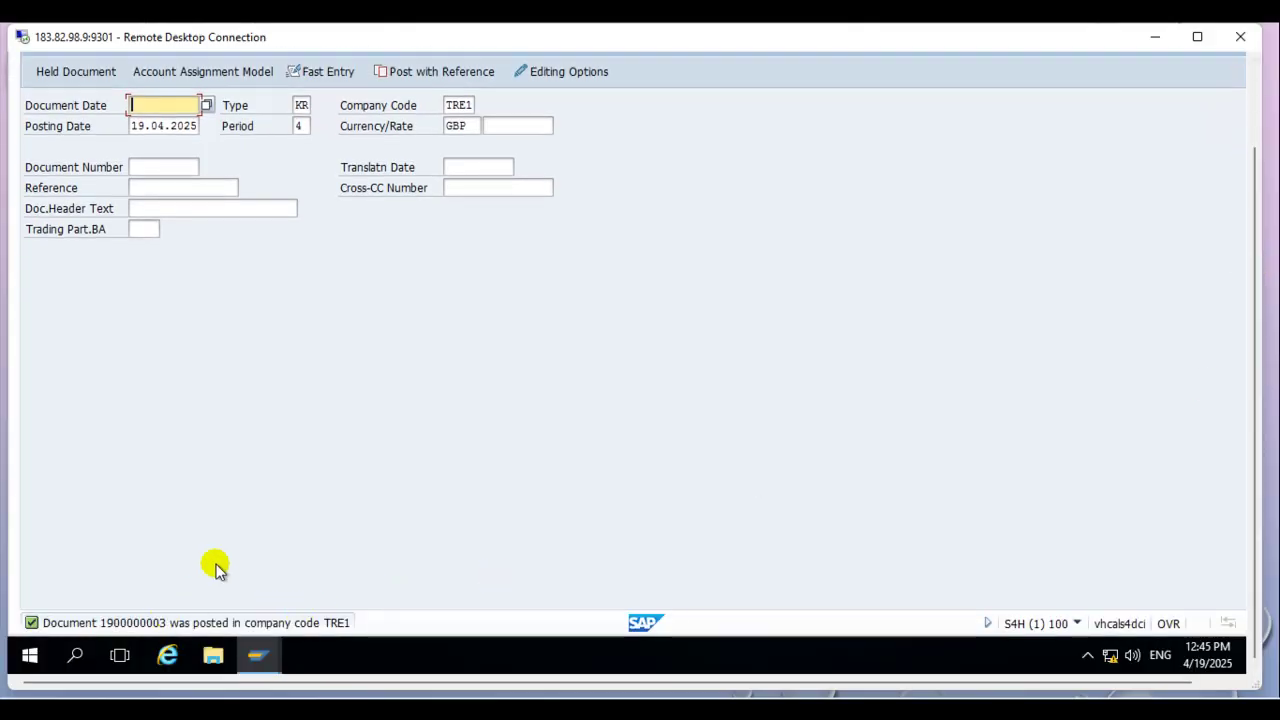
left_click_drag(1256, 286, 1256, 188)
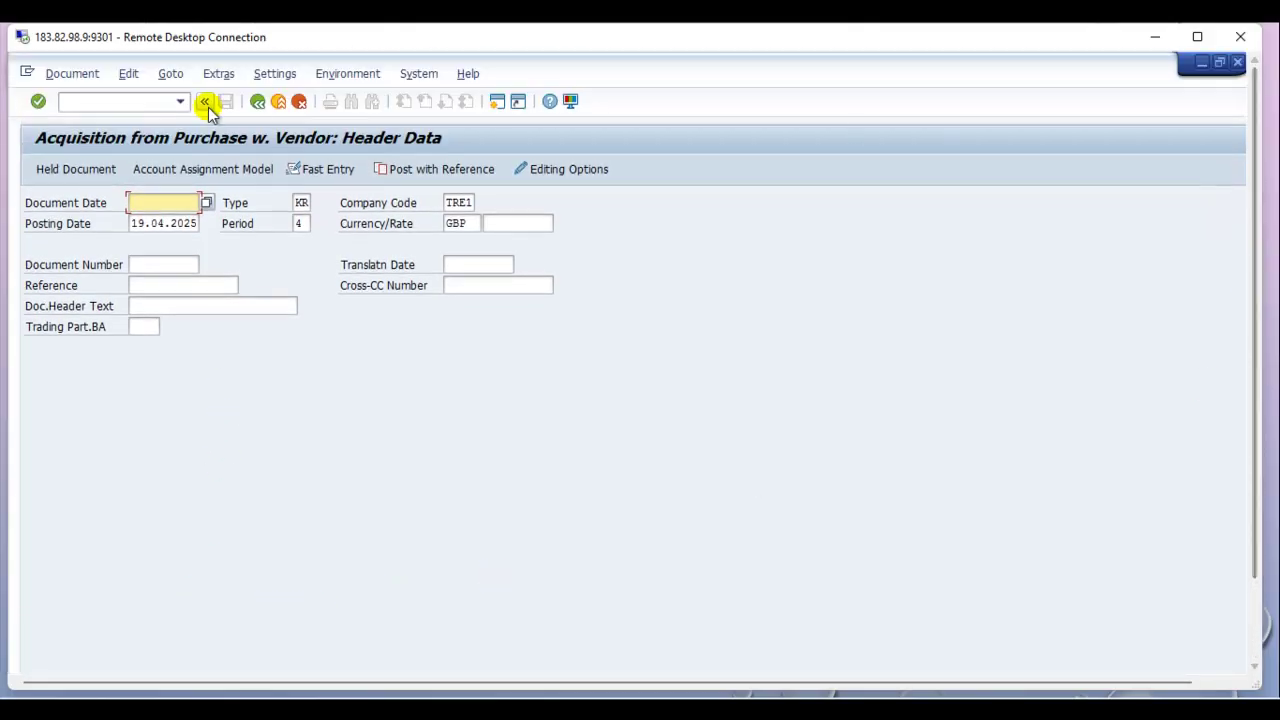
Display the posted document and examine its general ledger view and its asset accounting line items
left_click(90, 77)
left_click(92, 136)
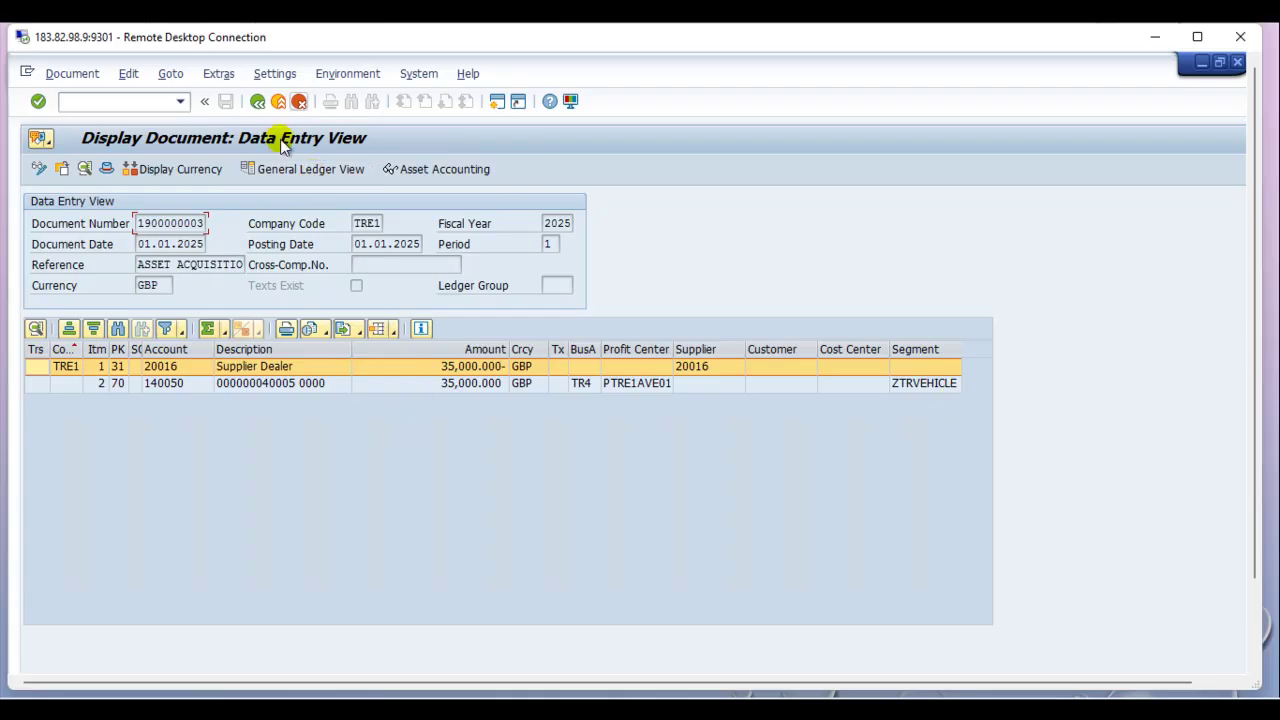
left_click(310, 172)
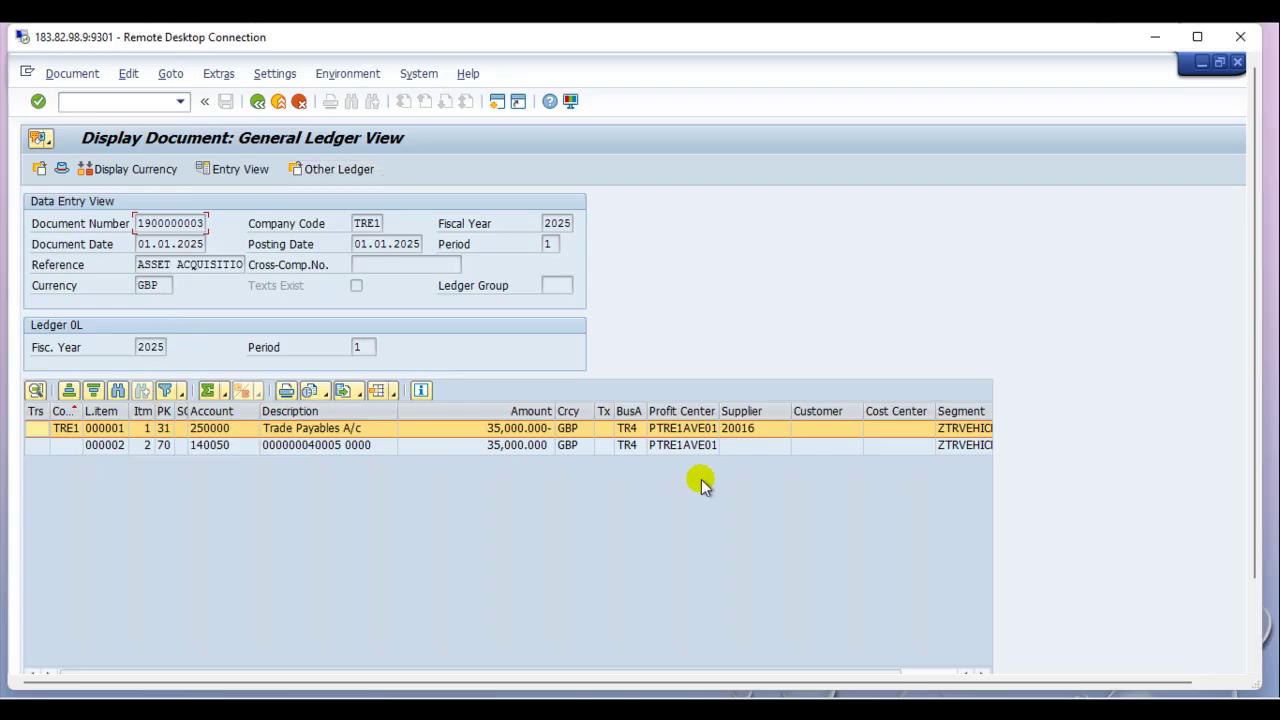
left_click(246, 172)
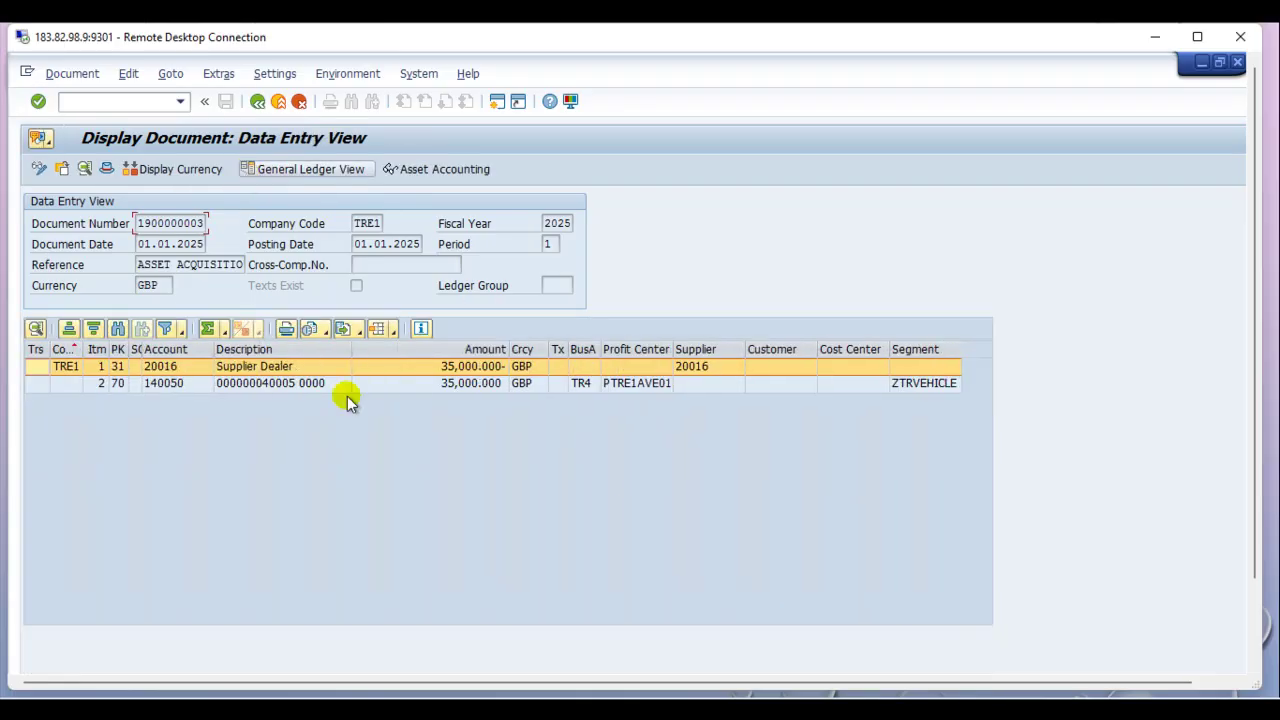
left_click(457, 175)
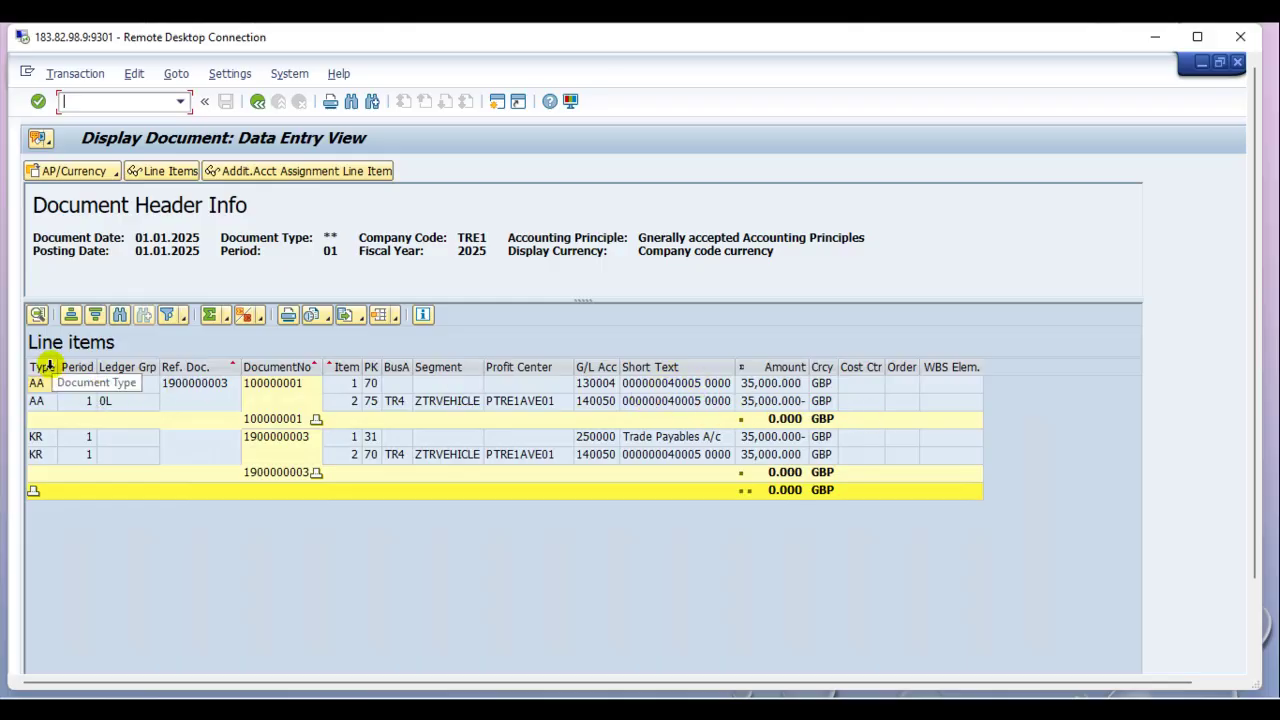
left_click_drag(735, 367, 779, 367)
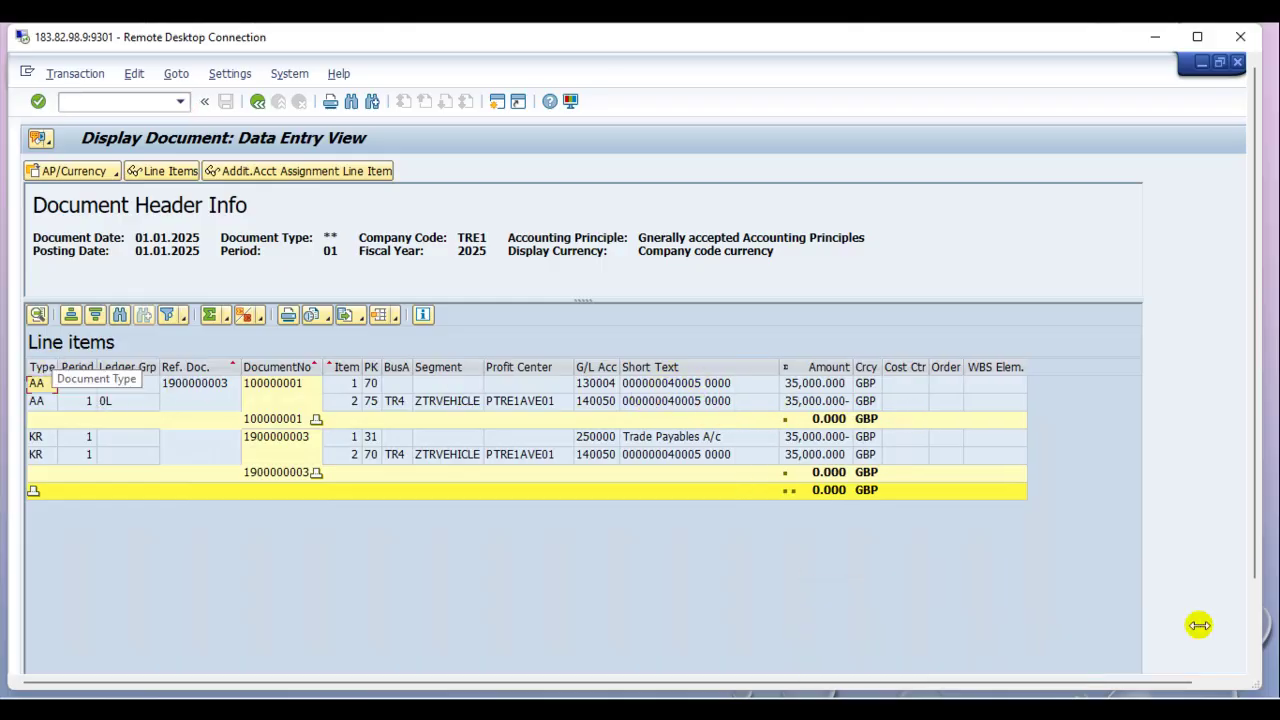
Leave the document display and exit the vendor acquisition entry to SAP Easy Access, discarding the blank header data
left_click(257, 102)
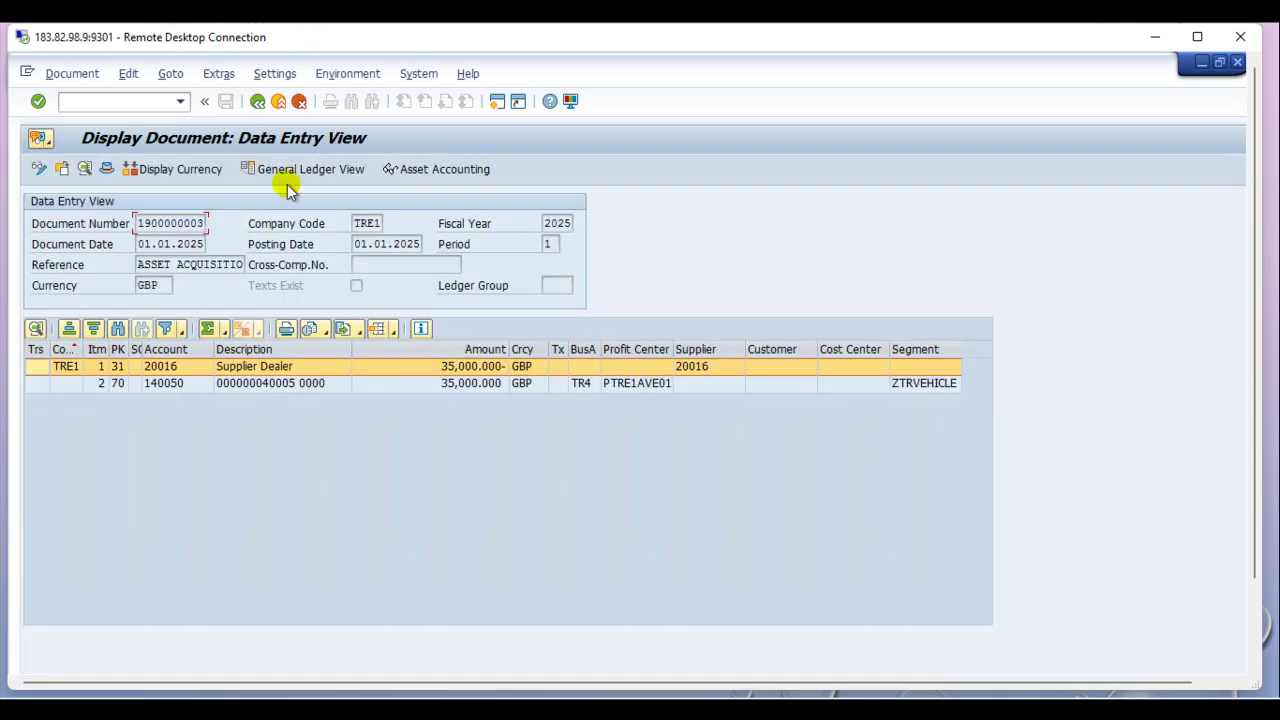
left_click(257, 103)
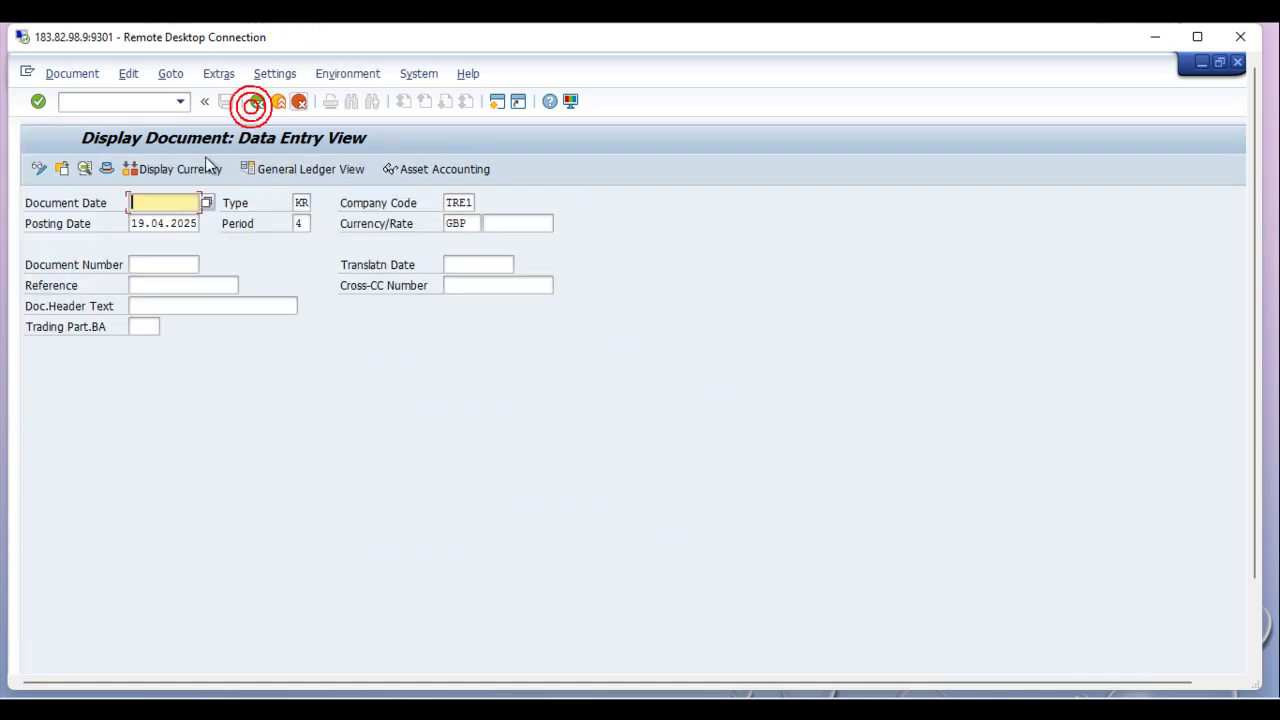
left_click(257, 104)
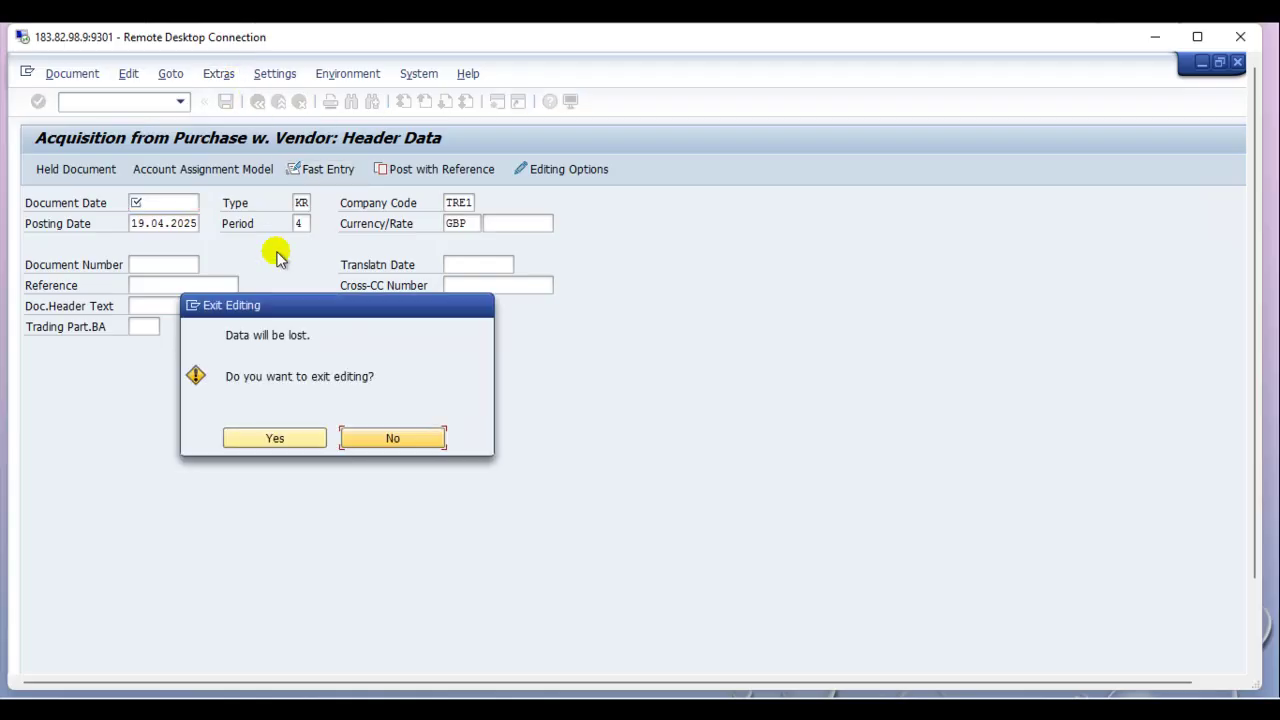
left_click(274, 435)
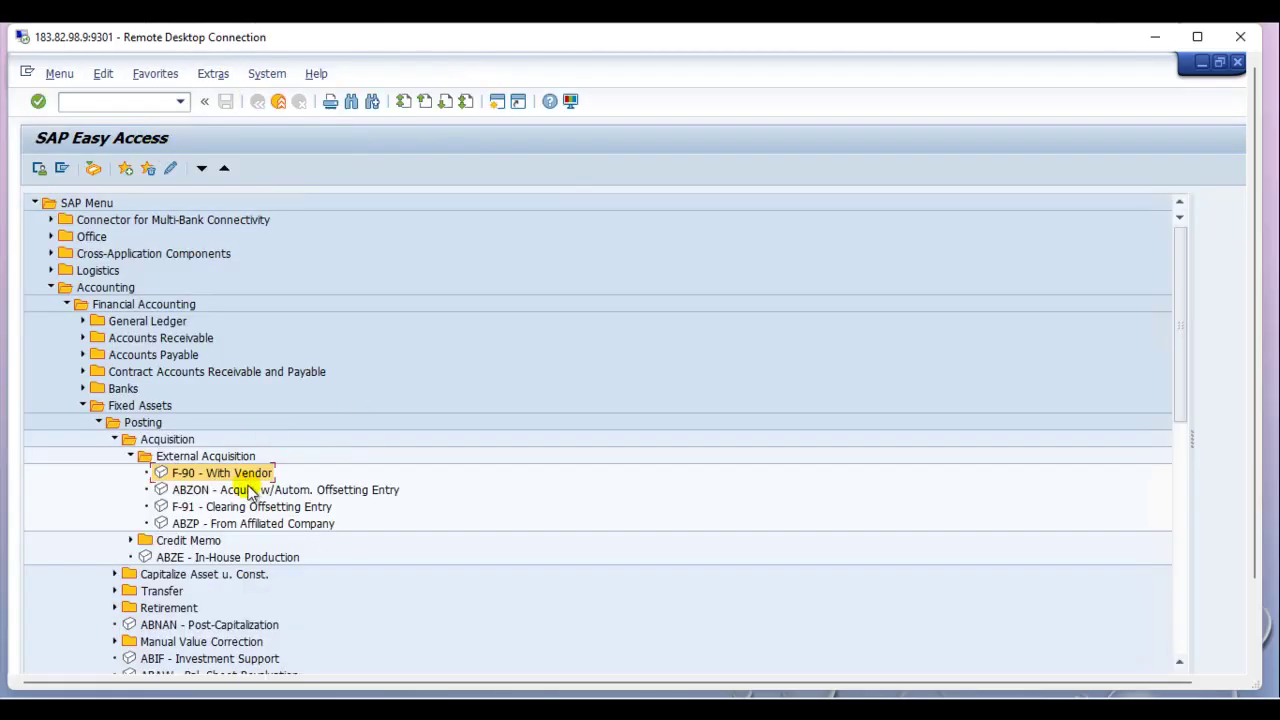